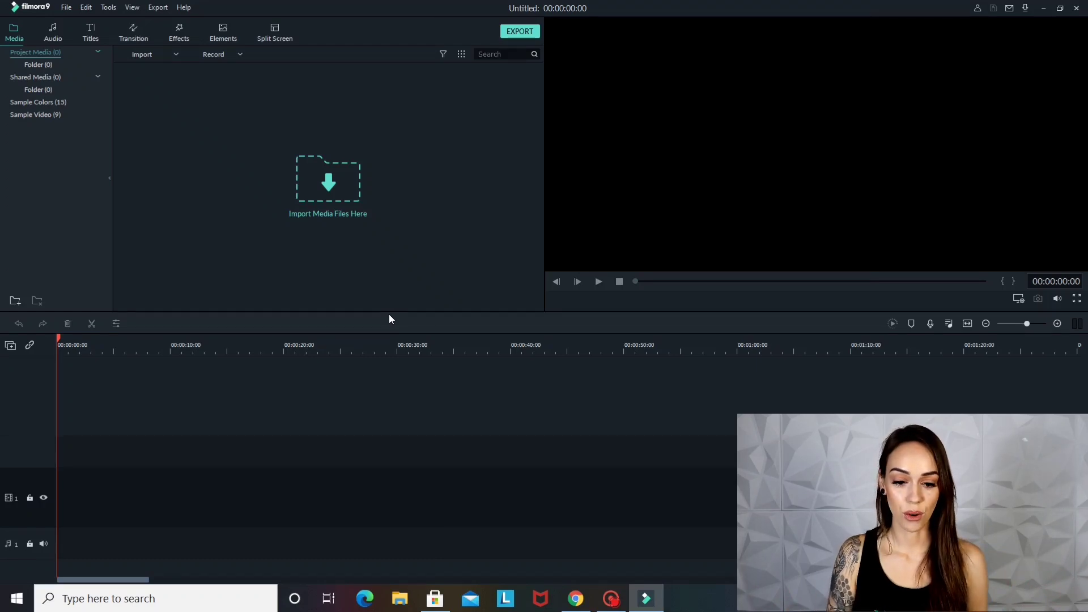
# Import the clips MVI_2470, MVI_2471, MVI_2472, MVI_2473, MVI_2475 and MVI_2476 from the Pictures folder into the project media
pyautogui.click(346, 191)
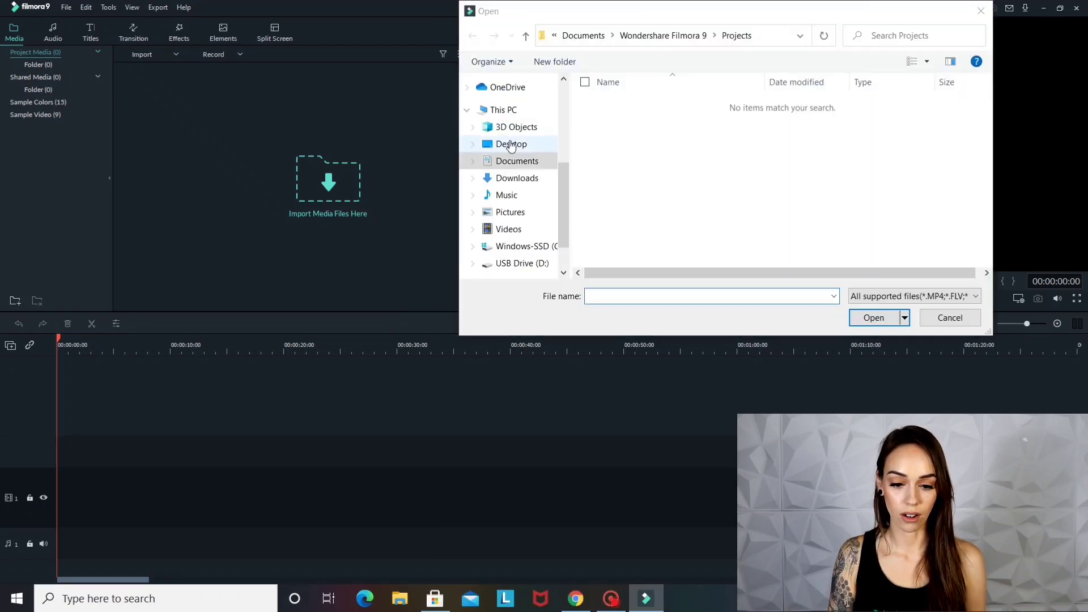
pyautogui.click(510, 212)
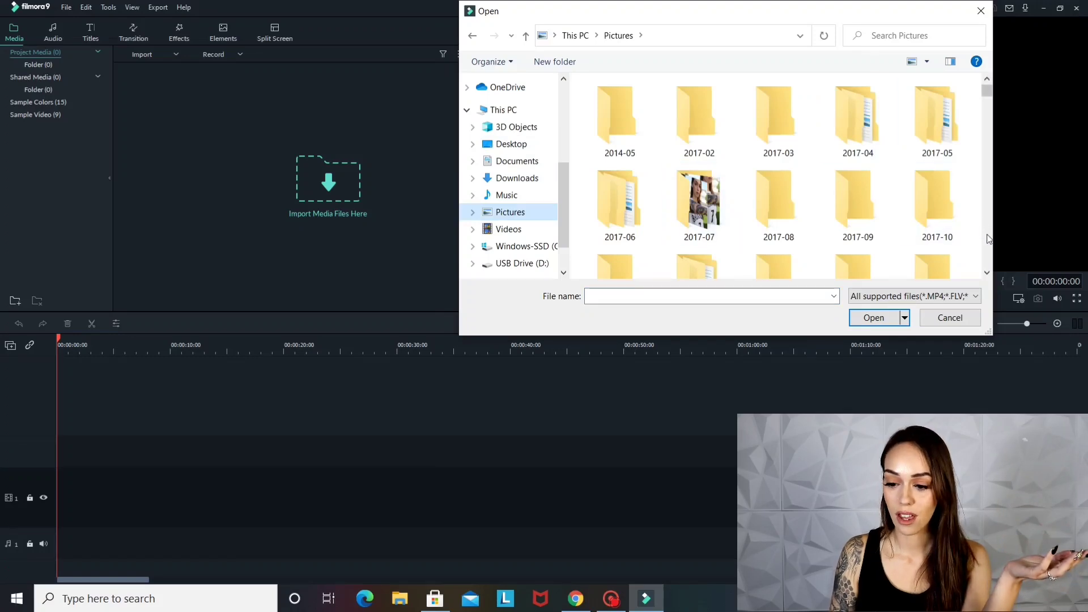
pyautogui.scroll(-5, 989, 238)
pyautogui.scroll(-3, 989, 238)
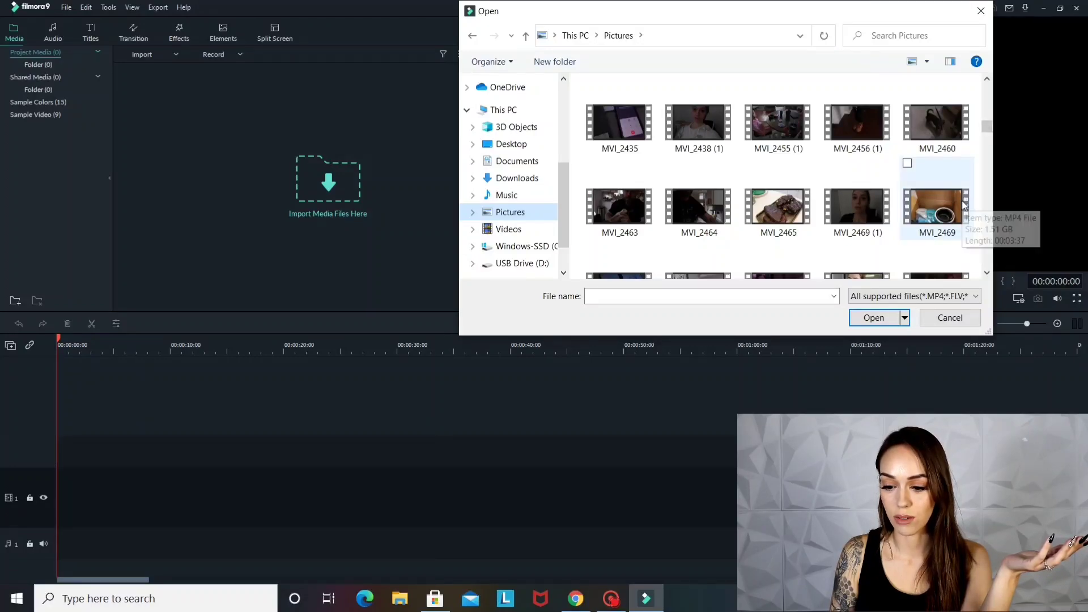
pyautogui.click(908, 165)
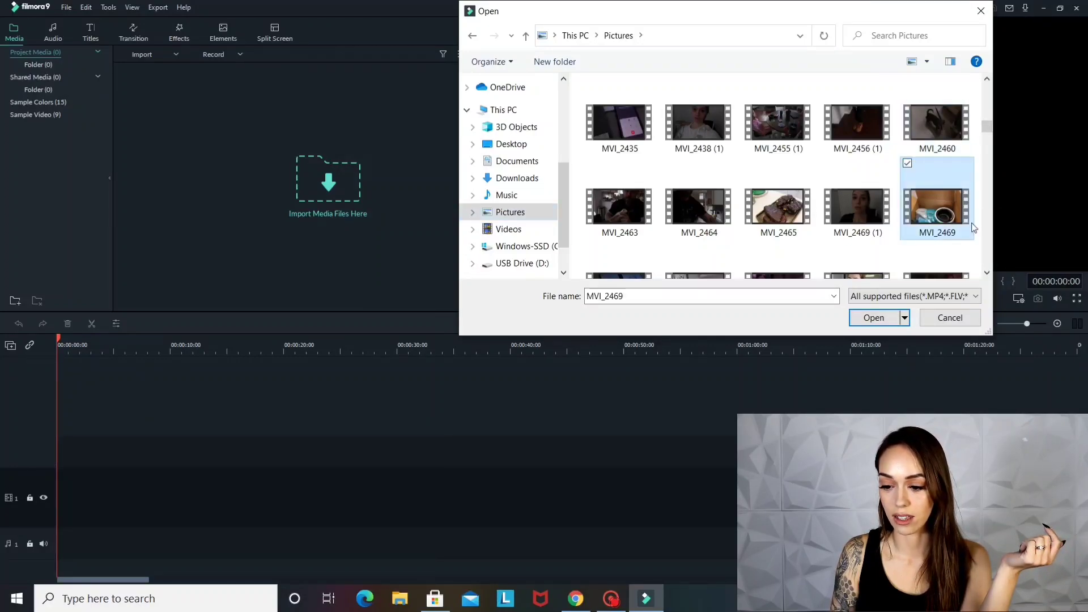
pyautogui.click(987, 273)
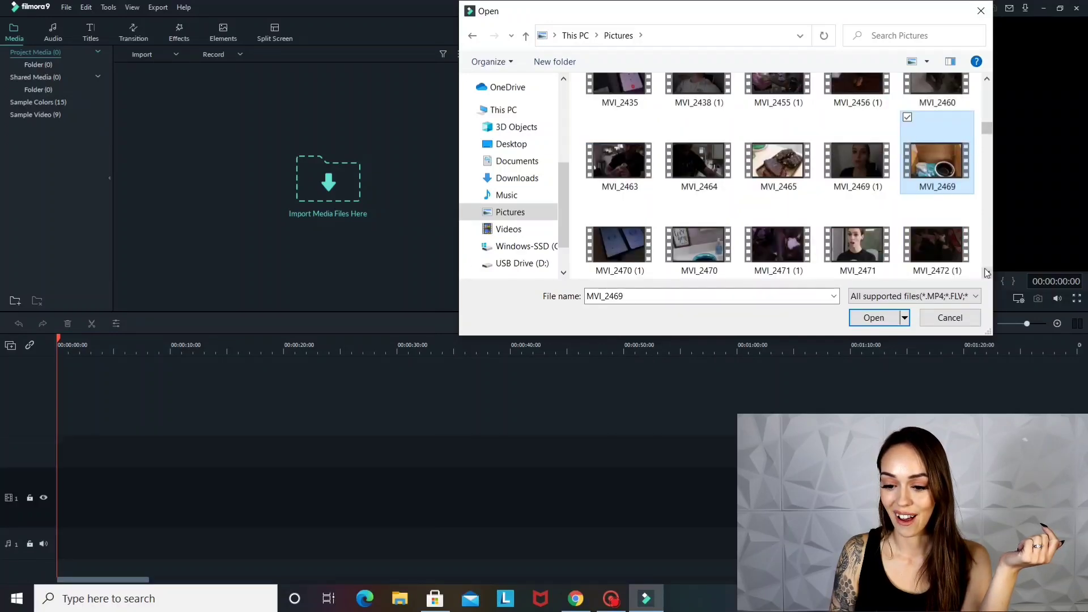
pyautogui.click(670, 201)
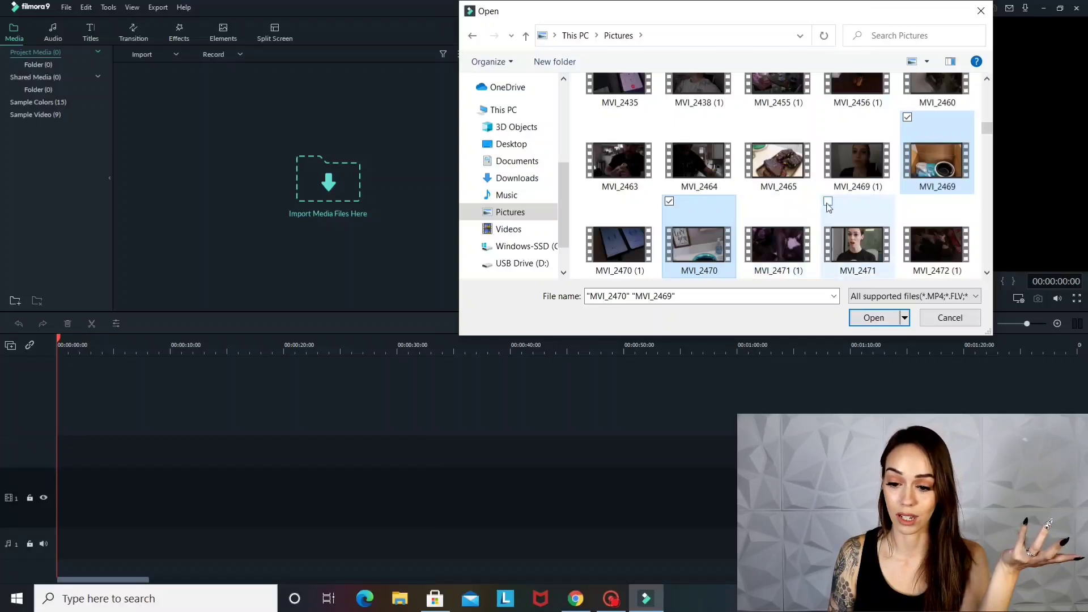
pyautogui.click(857, 241)
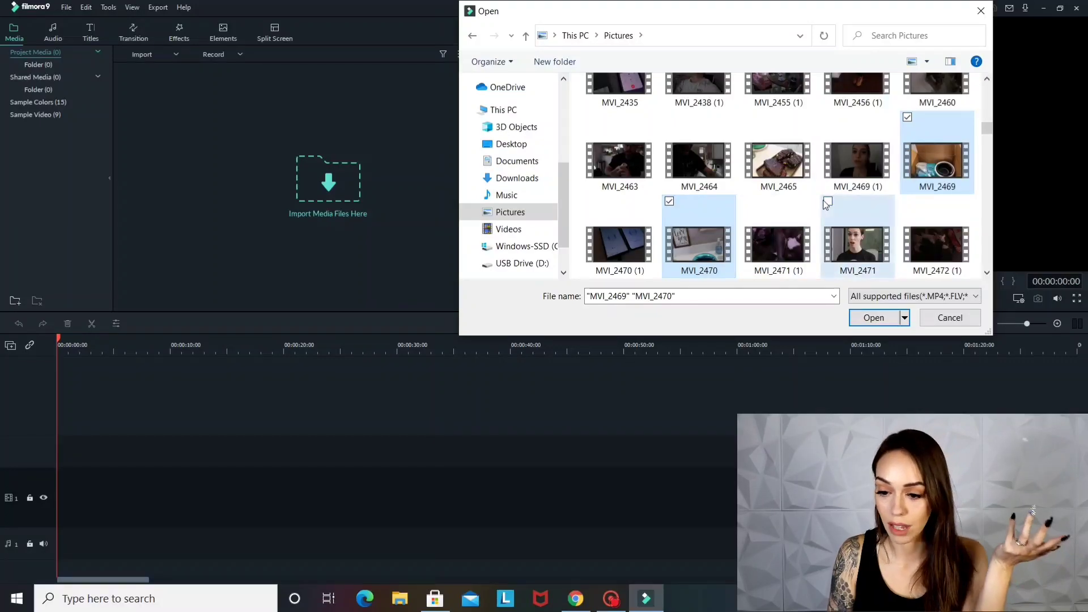
pyautogui.click(669, 202)
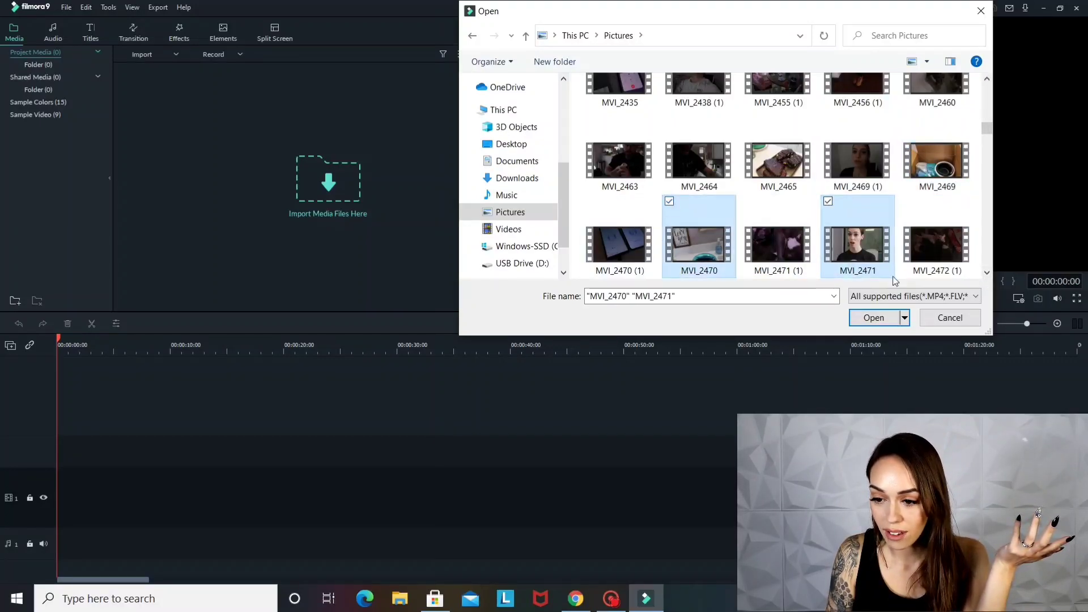
pyautogui.click(987, 274)
pyautogui.click(986, 274)
pyautogui.click(986, 274)
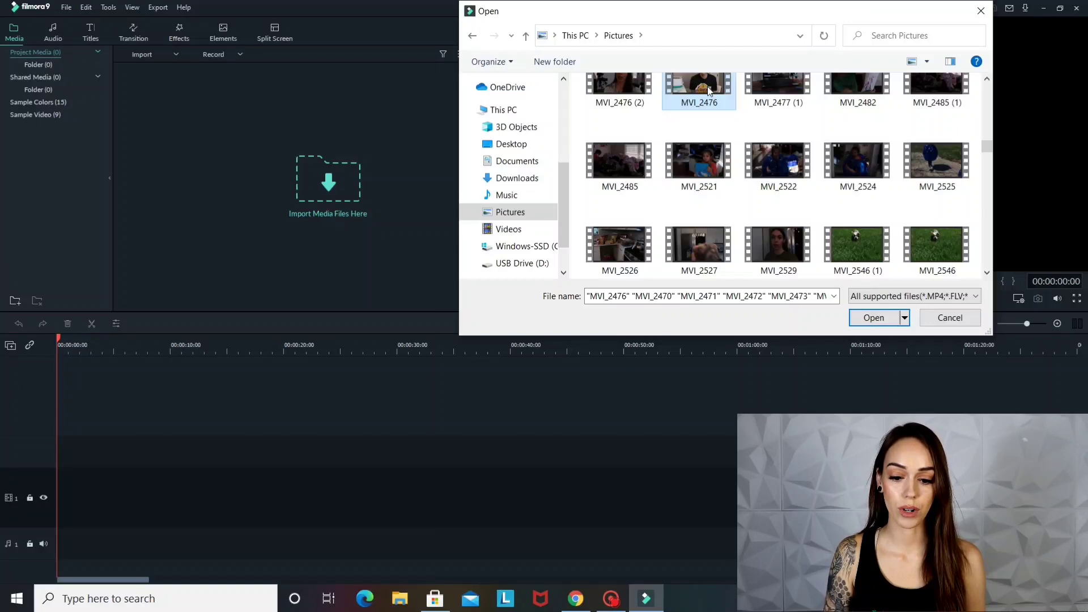
pyautogui.moveTo(707, 86); pyautogui.dragTo(286, 176)
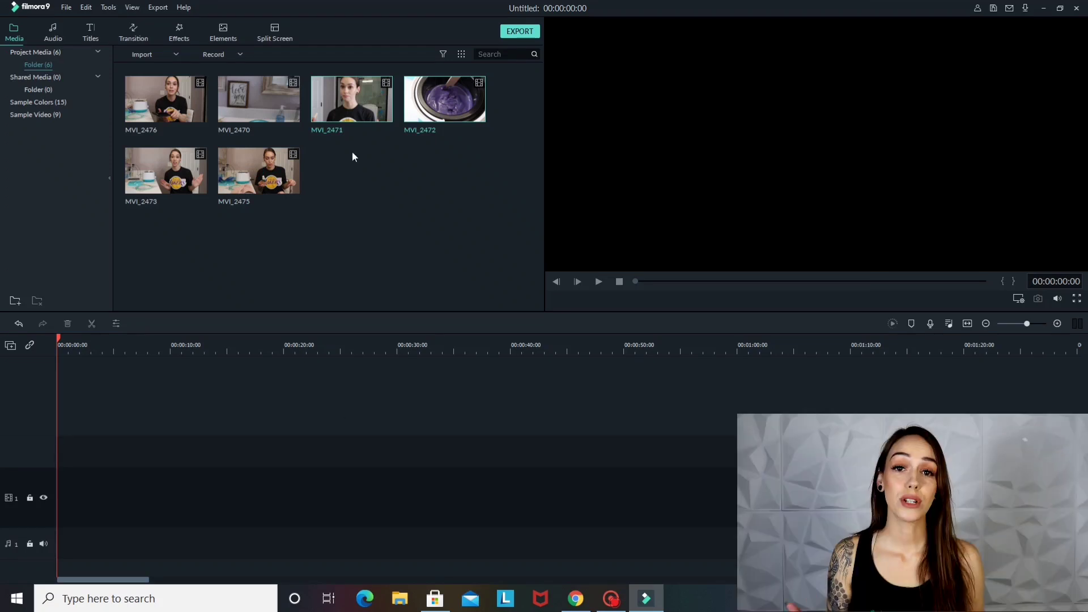
# Preview the MVI_2476 and MVI_2473 clips, and place MVI_2471 at the start of the video track
pyautogui.doubleClick(187, 106)
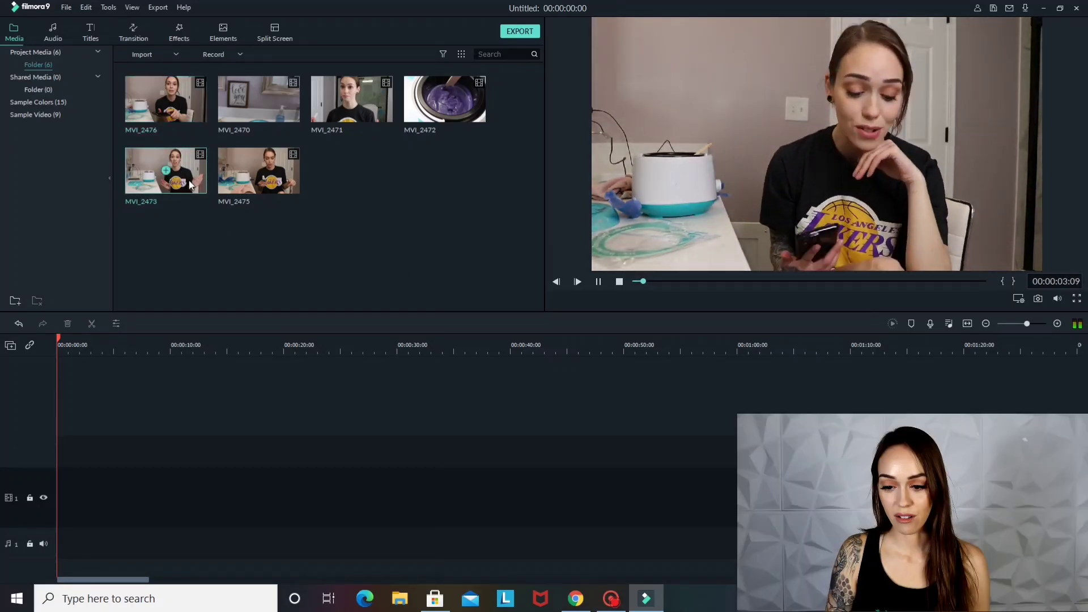
pyautogui.doubleClick(188, 181)
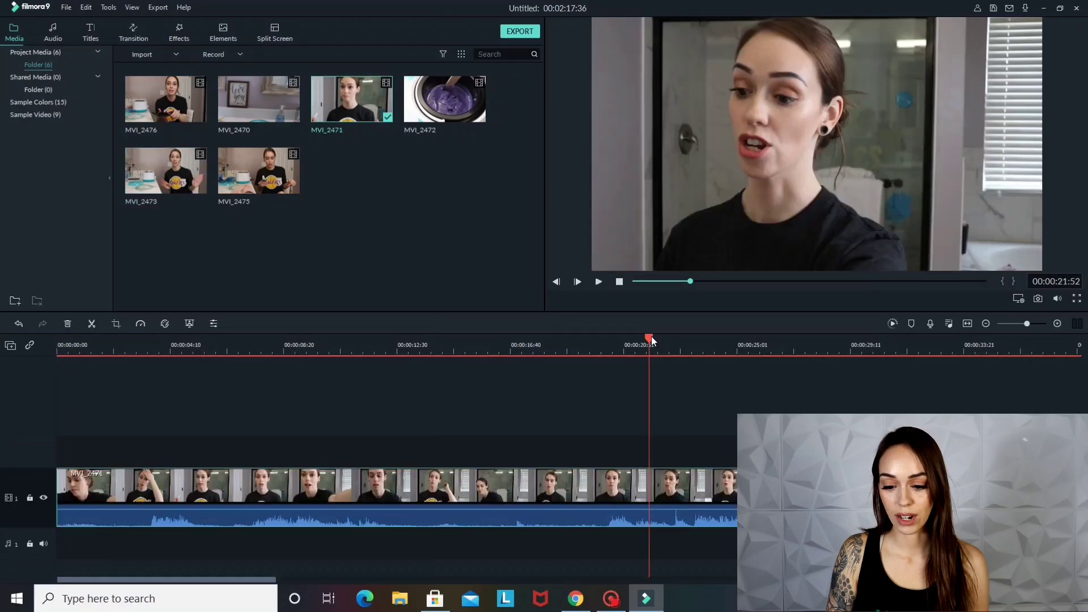
# Split MVI_2471 on the timeline at 00:00:20:16 and delete the part before the cut
pyautogui.moveTo(649, 342); pyautogui.dragTo(607, 365)
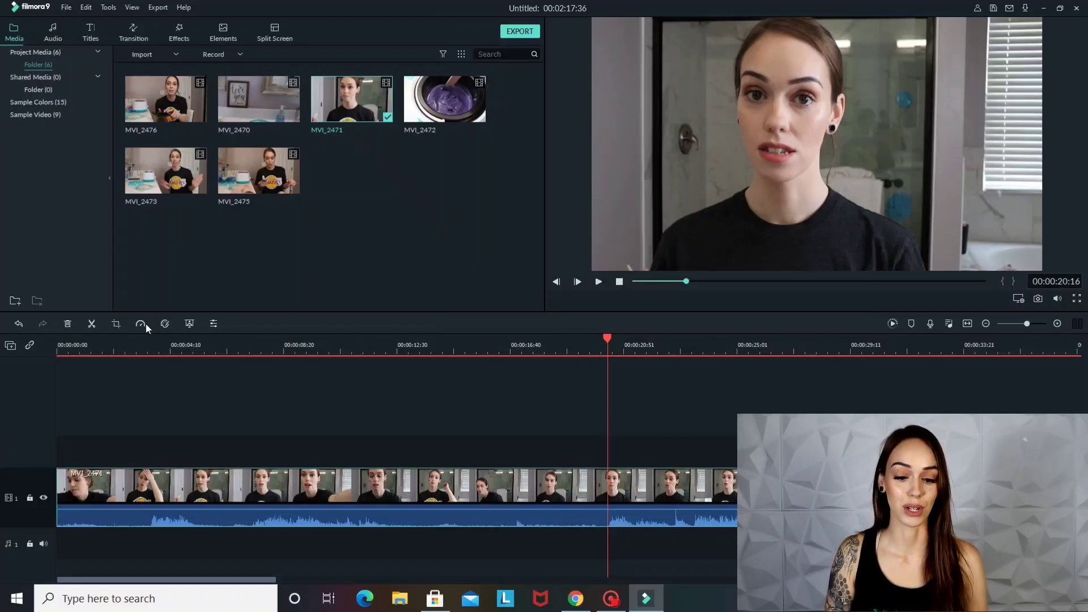
pyautogui.click(93, 324)
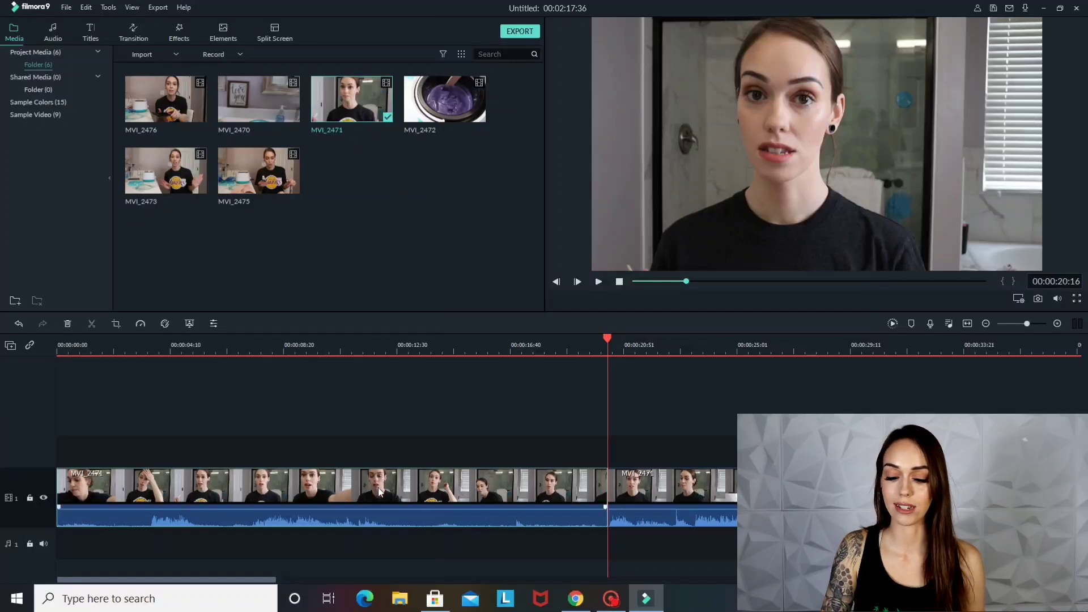
pyautogui.press('Delete')
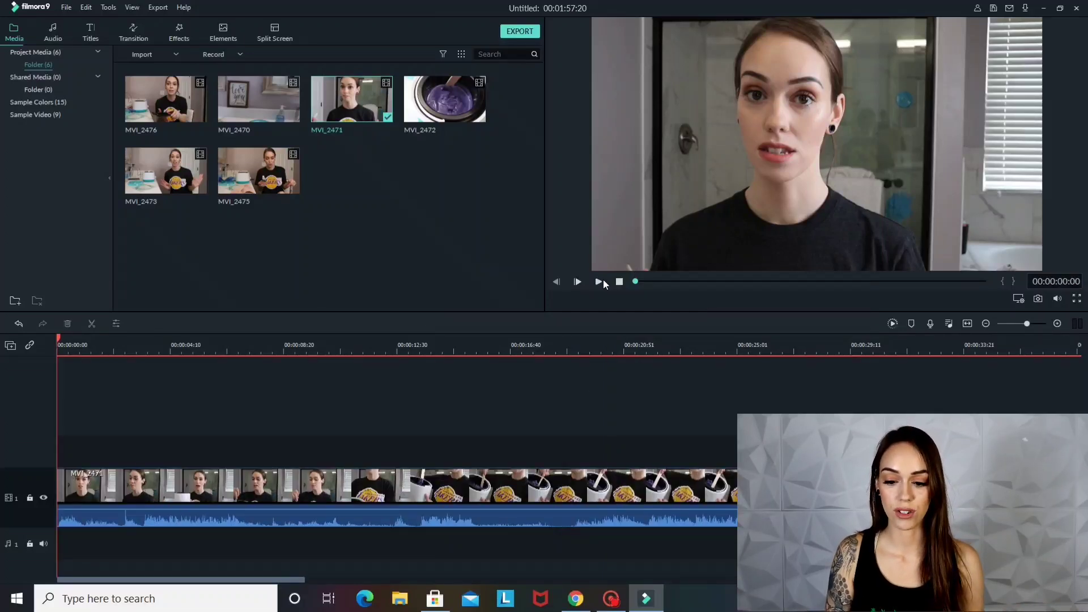
# Play the trimmed MVI_2471 clip from its start and split it at 00:00:07:25
pyautogui.click(599, 282)
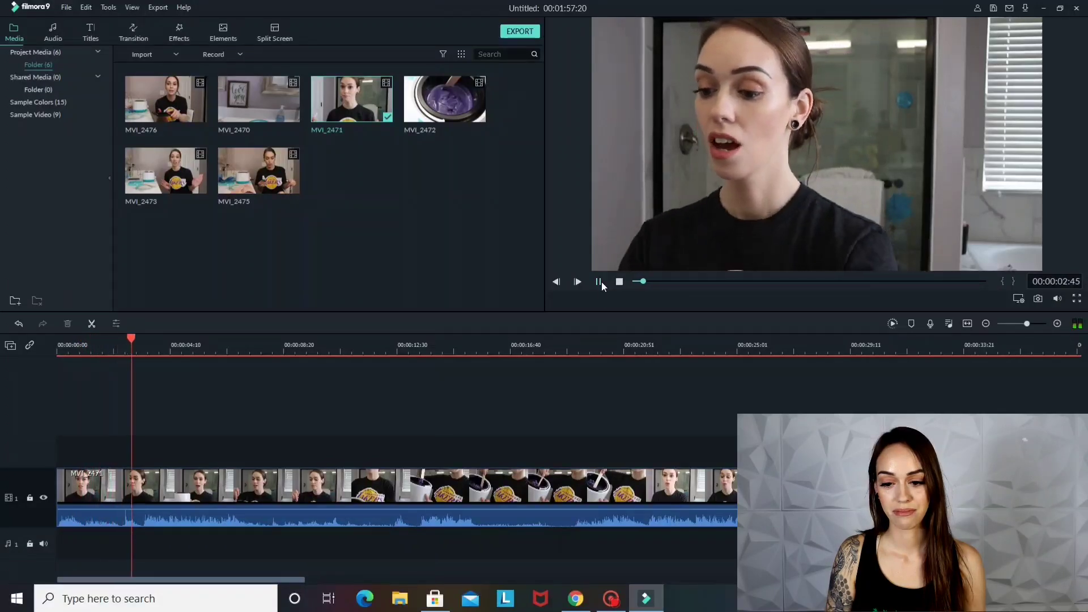
pyautogui.click(599, 282)
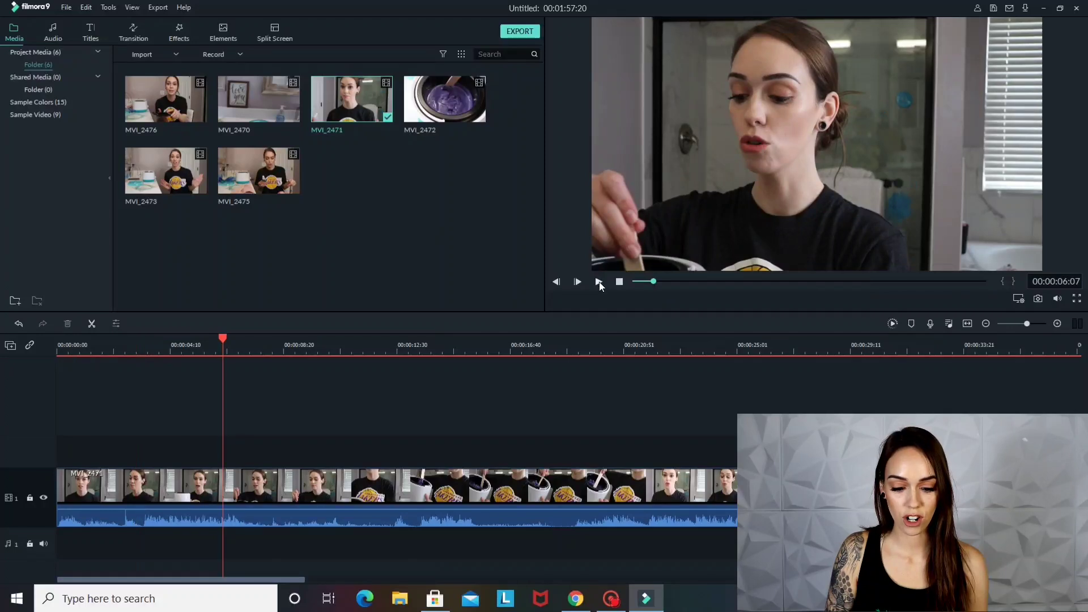
pyautogui.click(600, 282)
pyautogui.click(599, 281)
pyautogui.click(92, 323)
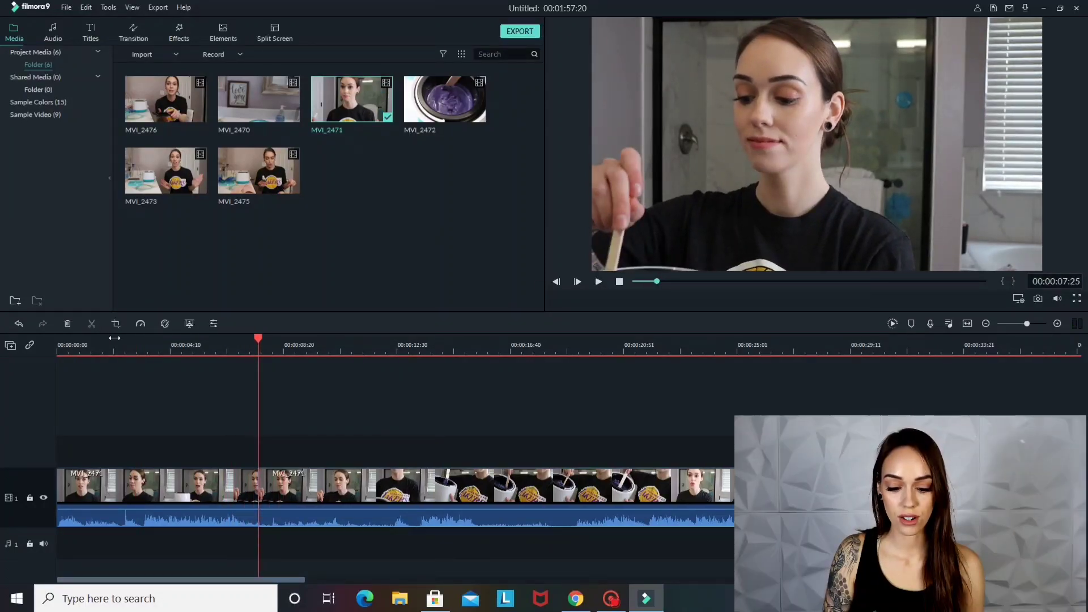
# Split MVI_2471 again at 00:00:12:13 and delete the segment between the two cuts
pyautogui.click(599, 282)
pyautogui.click(599, 282)
pyautogui.hotkey('ctrl', 'b')
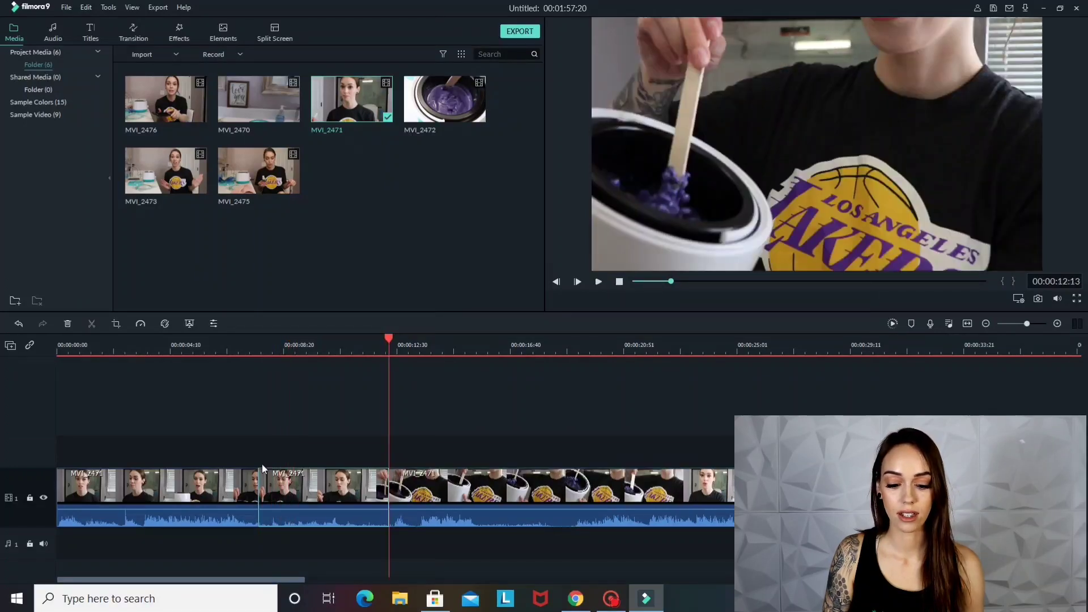
pyautogui.press('Delete')
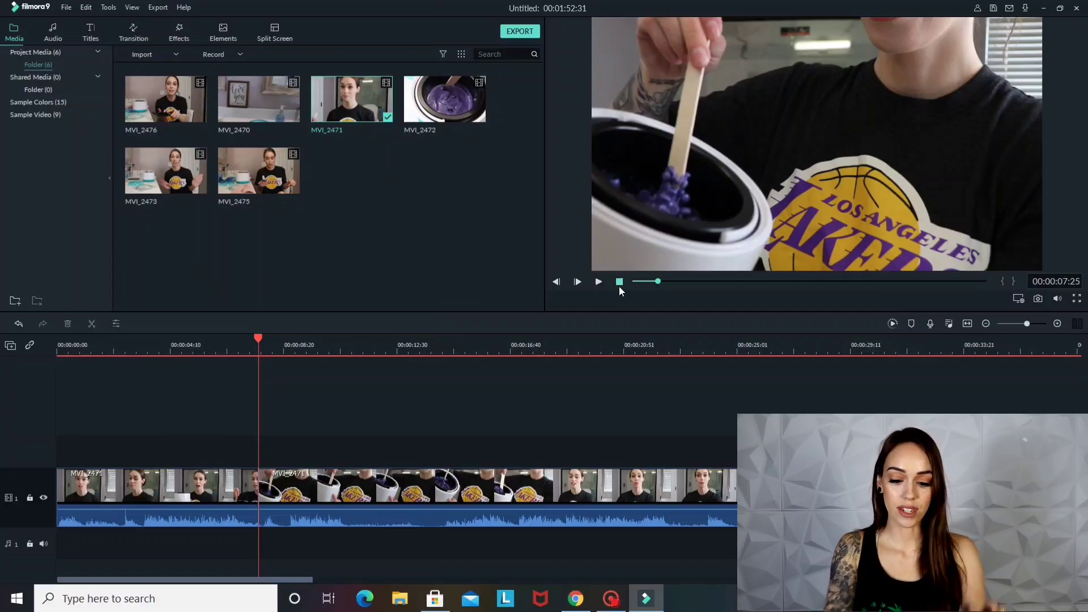
pyautogui.hotkey('ctrl', 'z')
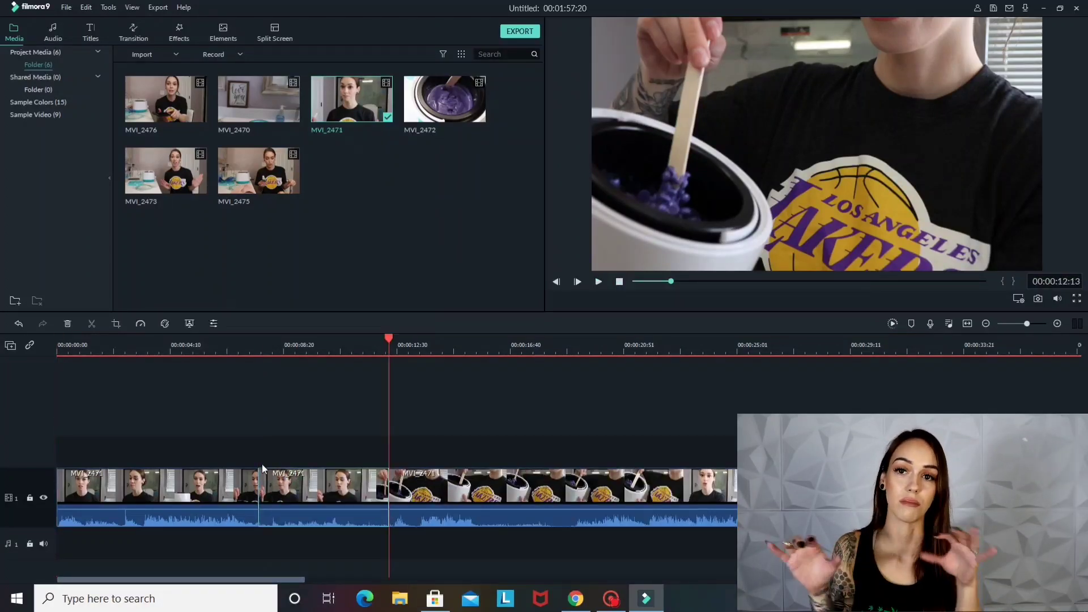
pyautogui.click(297, 484)
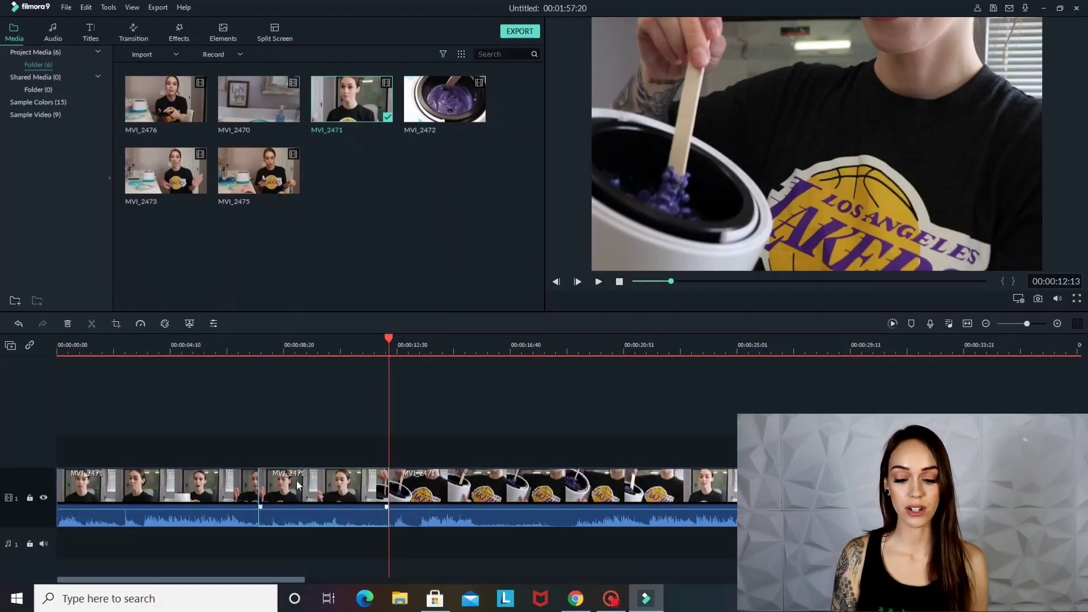
pyautogui.press('Delete')
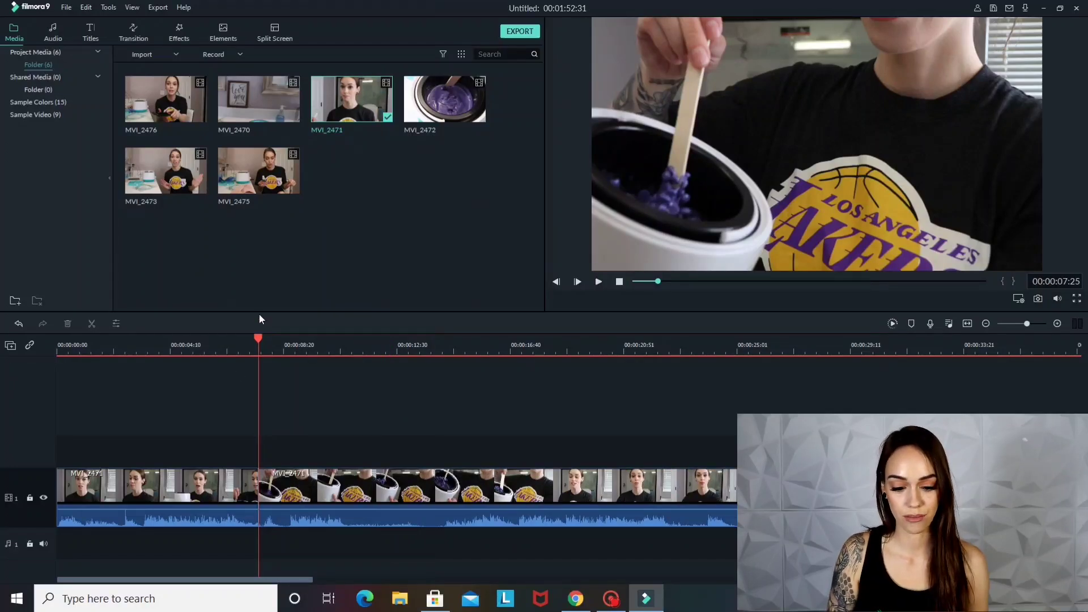
# Review the edit from the beginning and cut out the footage between 00:00:11:45 and 00:00:14:00
pyautogui.click(618, 283)
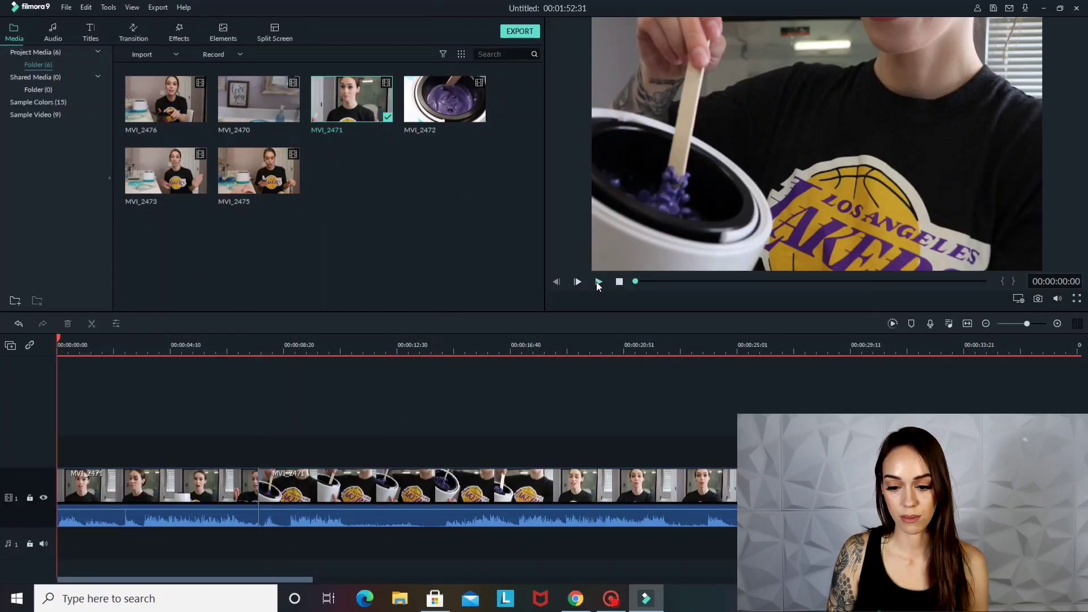
pyautogui.click(598, 283)
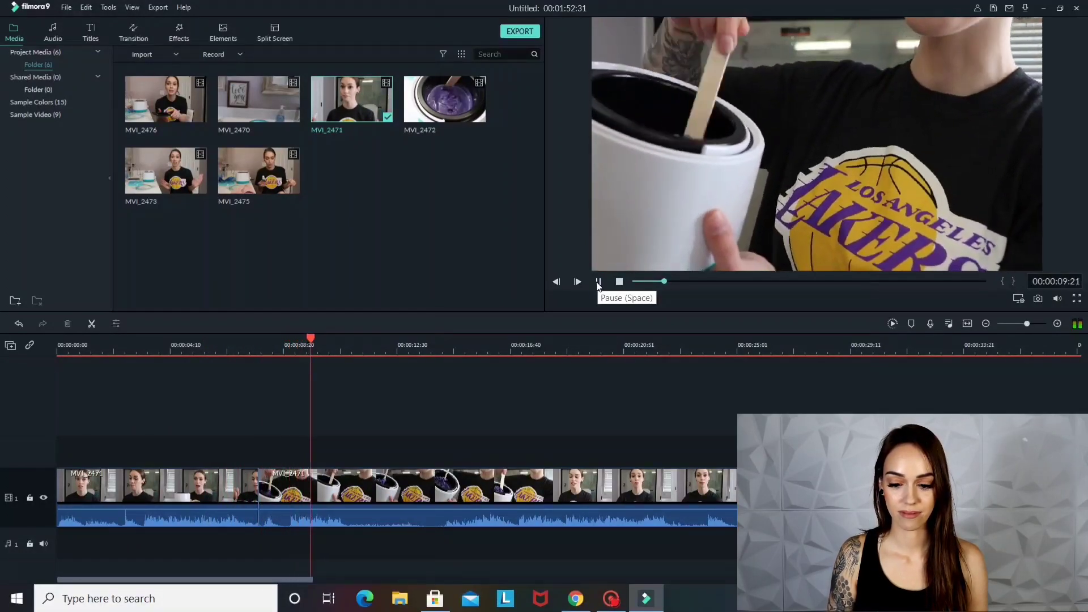
pyautogui.click(599, 281)
pyautogui.hotkey('ctrl', 'b')
pyautogui.click(437, 350)
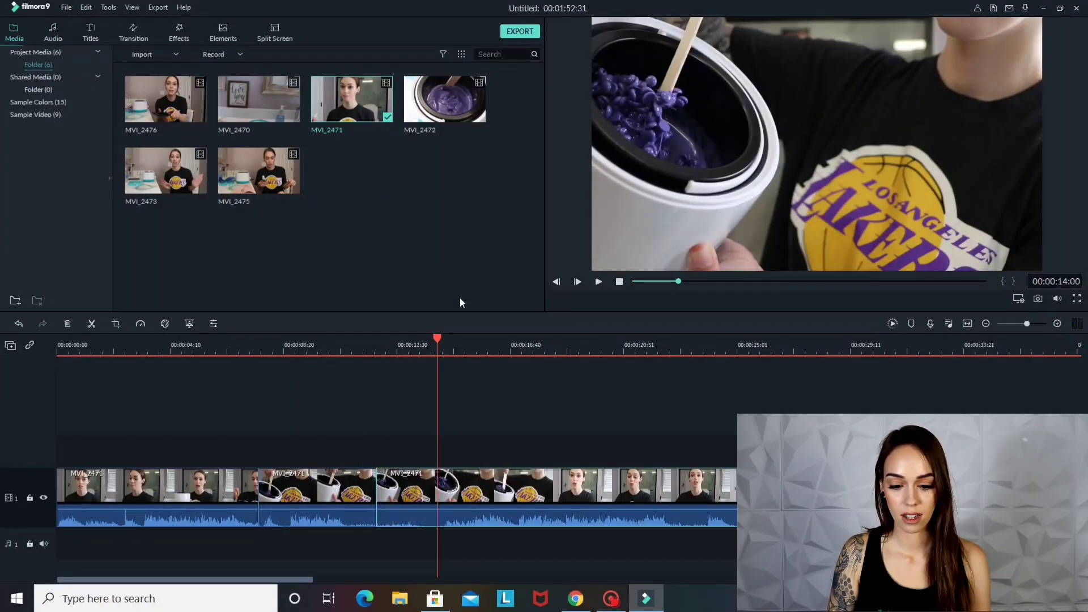
pyautogui.click(92, 324)
pyautogui.press('Delete')
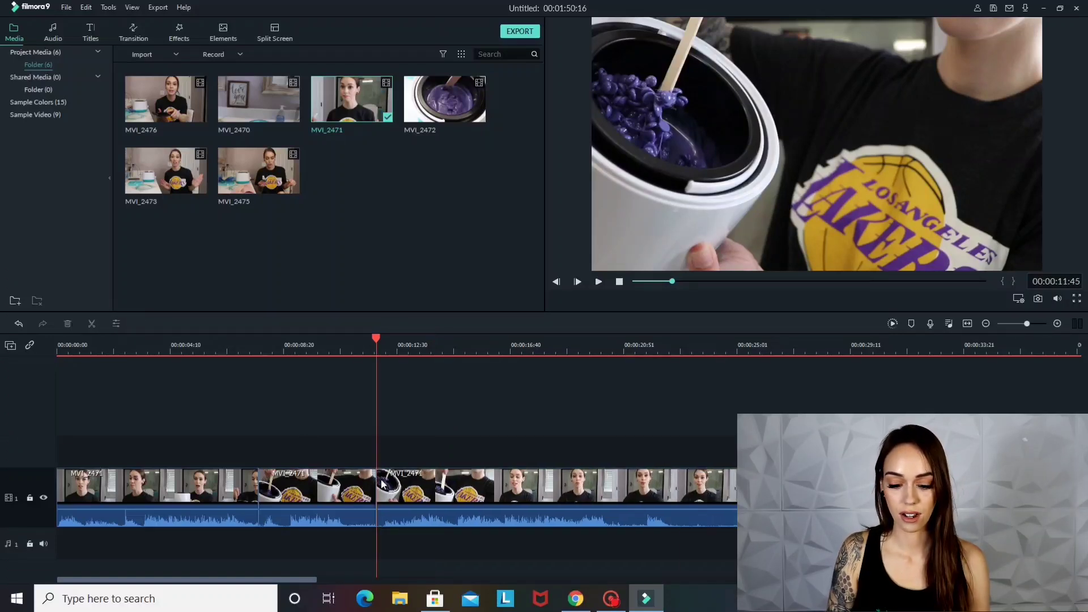
# Play on through the edit and cut out the footage between 00:00:20:09 and 00:00:27:17
pyautogui.click(599, 282)
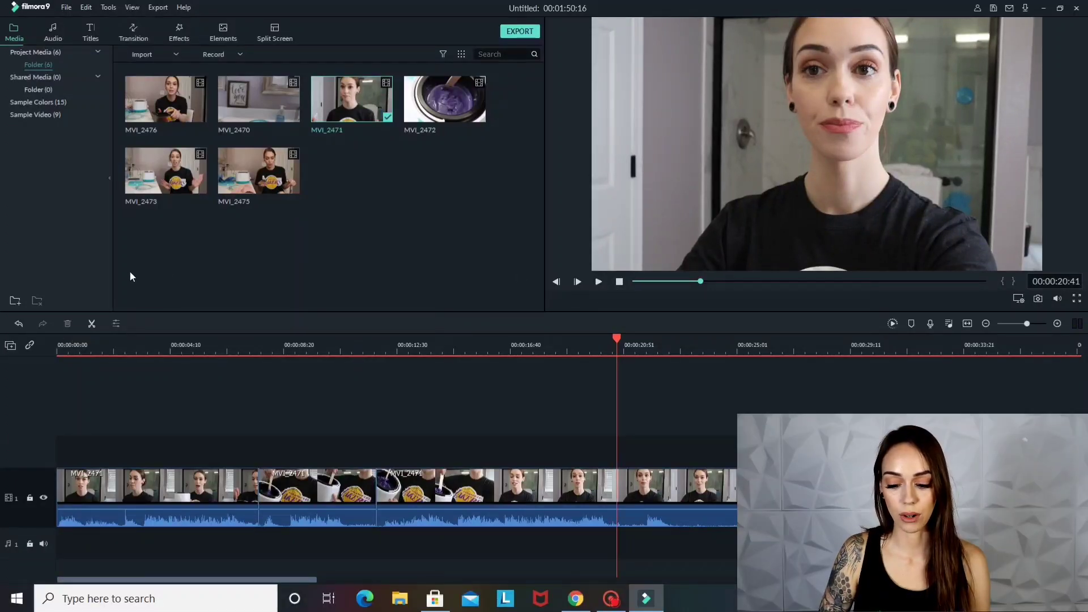
pyautogui.click(594, 340)
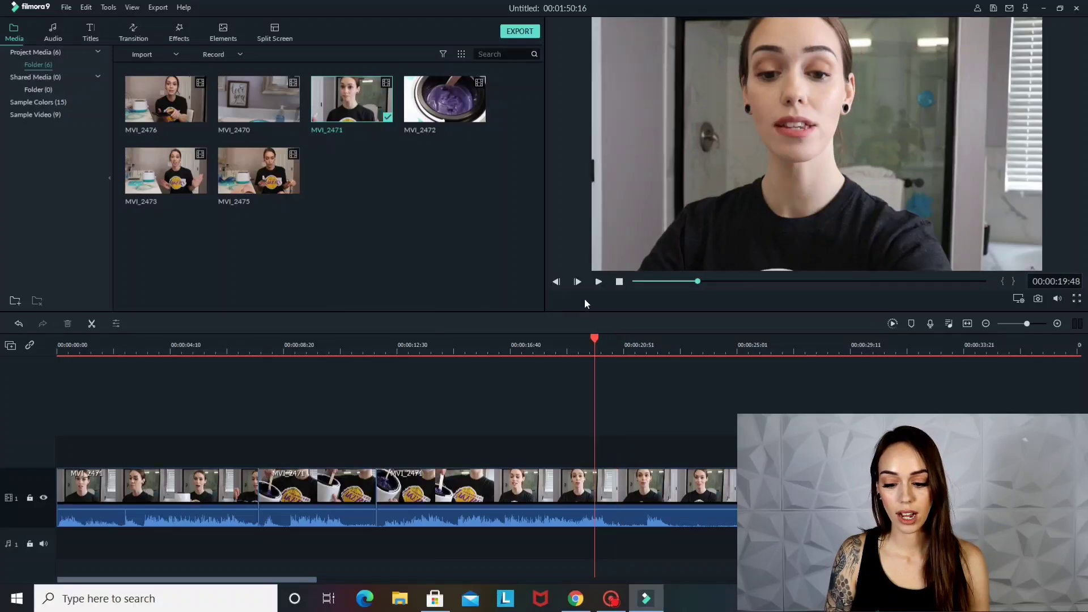
pyautogui.click(599, 283)
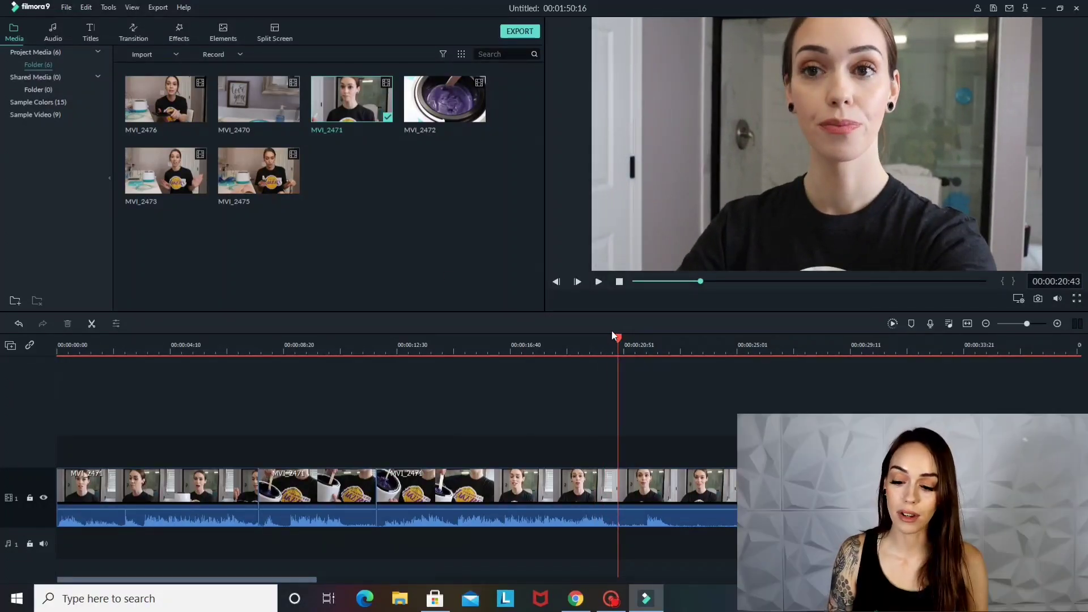
pyautogui.moveTo(617, 339); pyautogui.dragTo(610, 350)
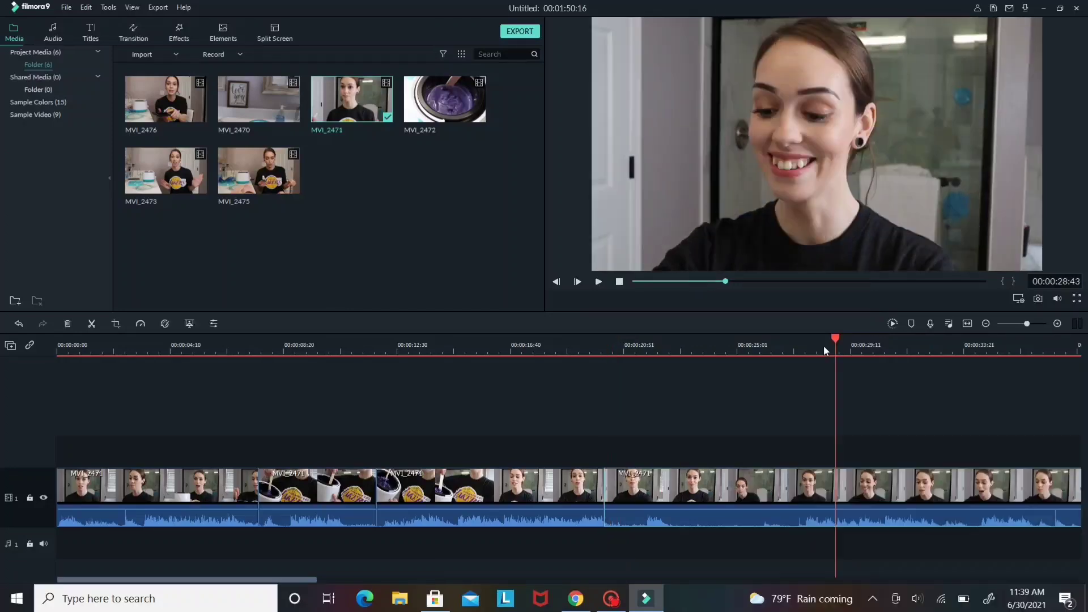
pyautogui.moveTo(824, 346); pyautogui.dragTo(799, 391)
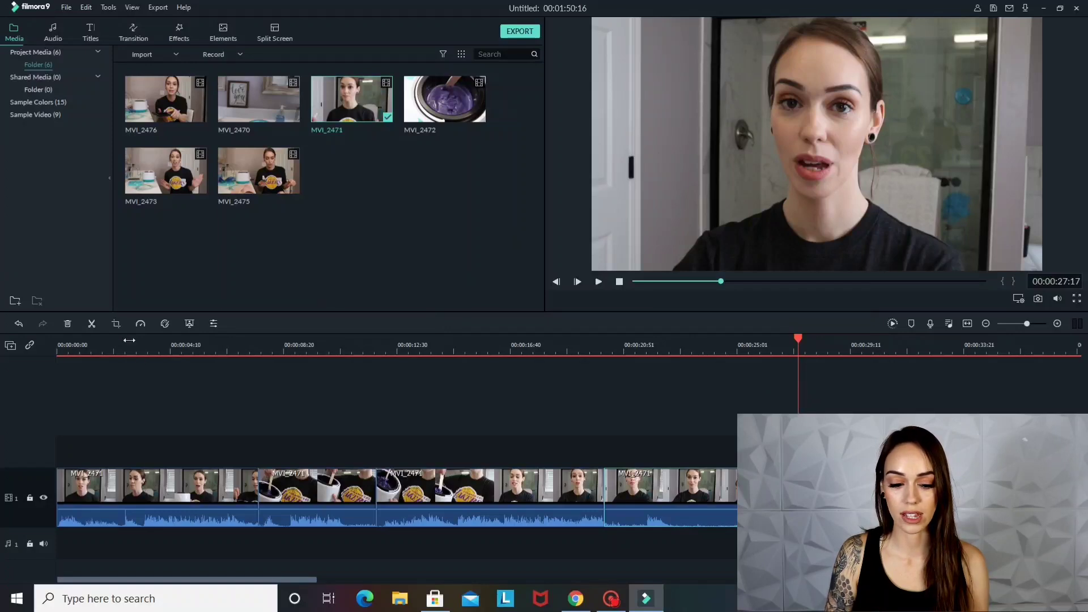
pyautogui.click(94, 322)
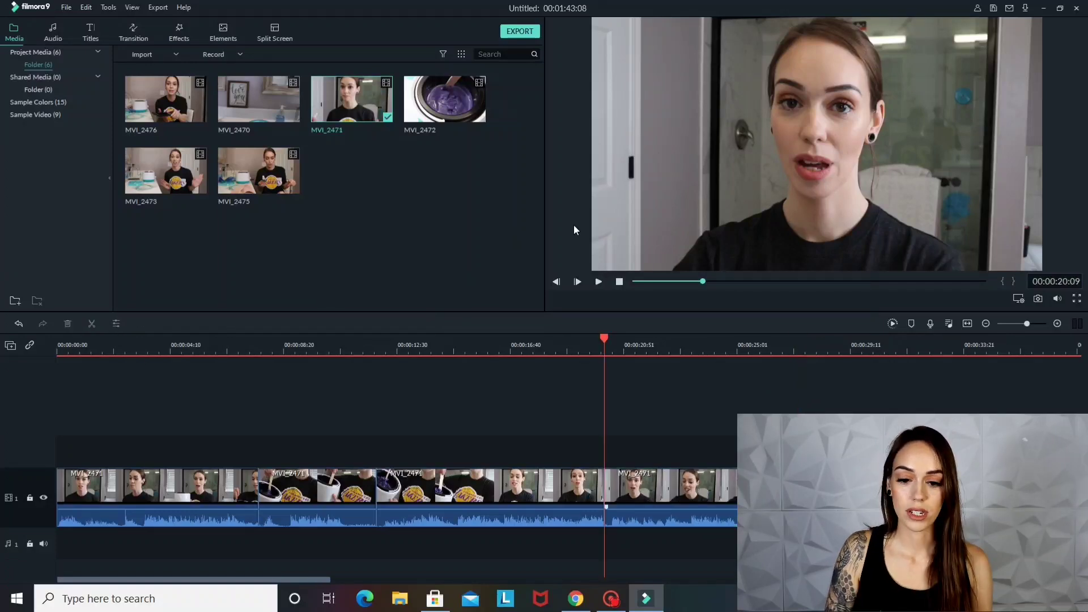
# Preview the MVI_2472 wax pot clip and insert it at the start of the video track, before the MVI_2471 segments
pyautogui.doubleClick(478, 118)
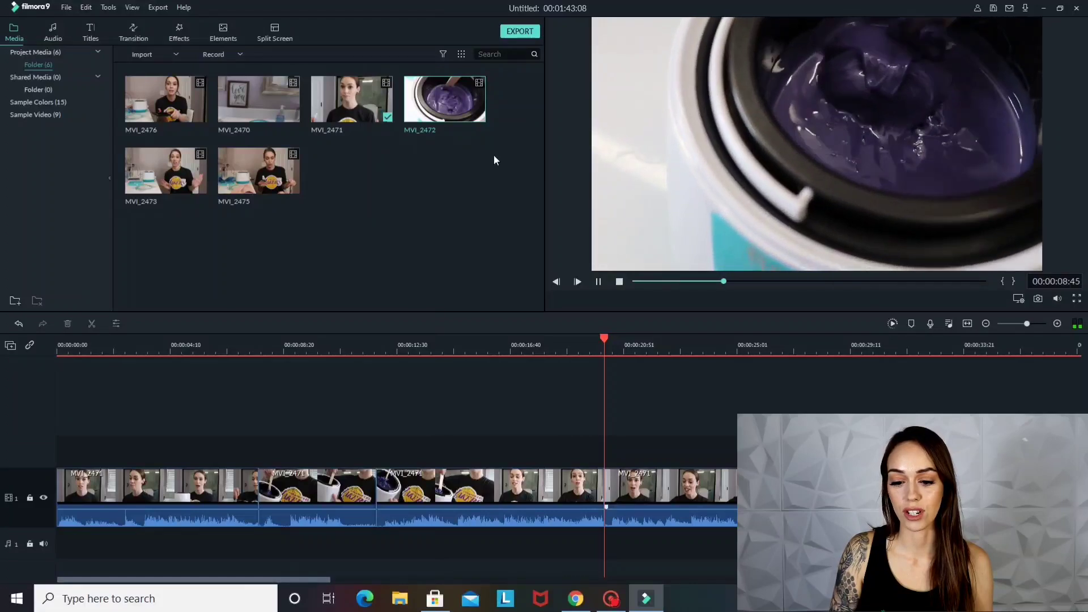
pyautogui.click(599, 281)
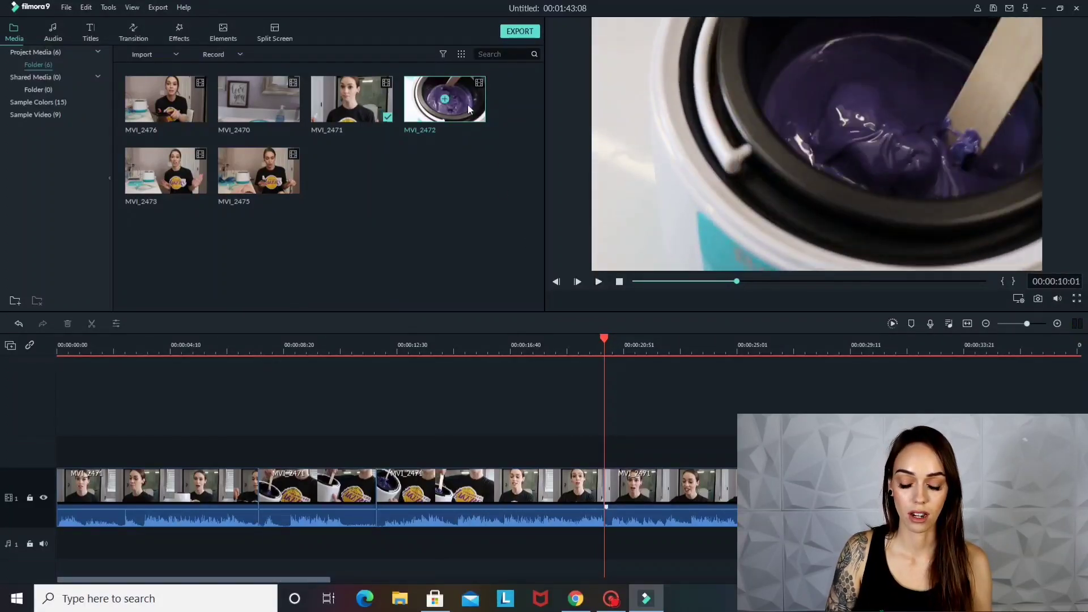
pyautogui.moveTo(469, 109); pyautogui.dragTo(28, 477)
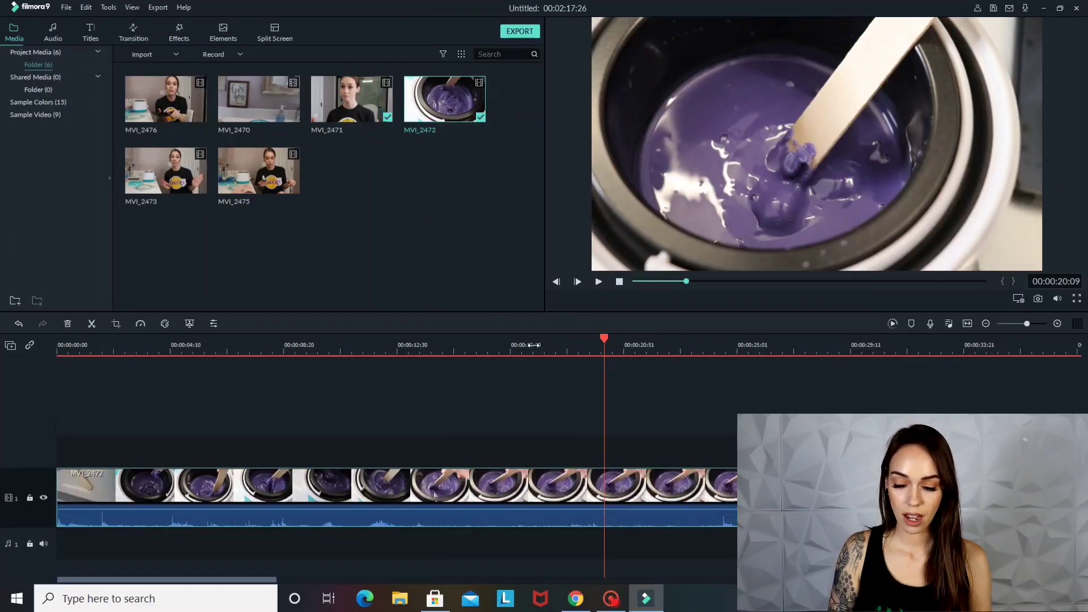
# Play the MVI_2472 clip from about 00:00:09:40, split it at 00:00:11:42, and delete the segment before the cut
pyautogui.moveTo(533, 345); pyautogui.dragTo(134, 334)
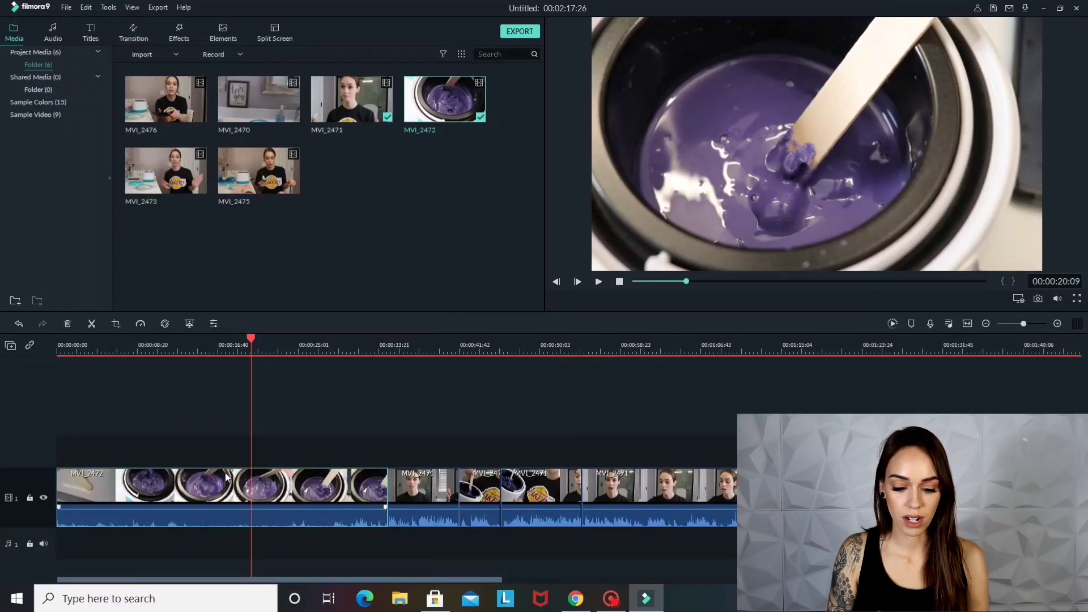
pyautogui.click(150, 349)
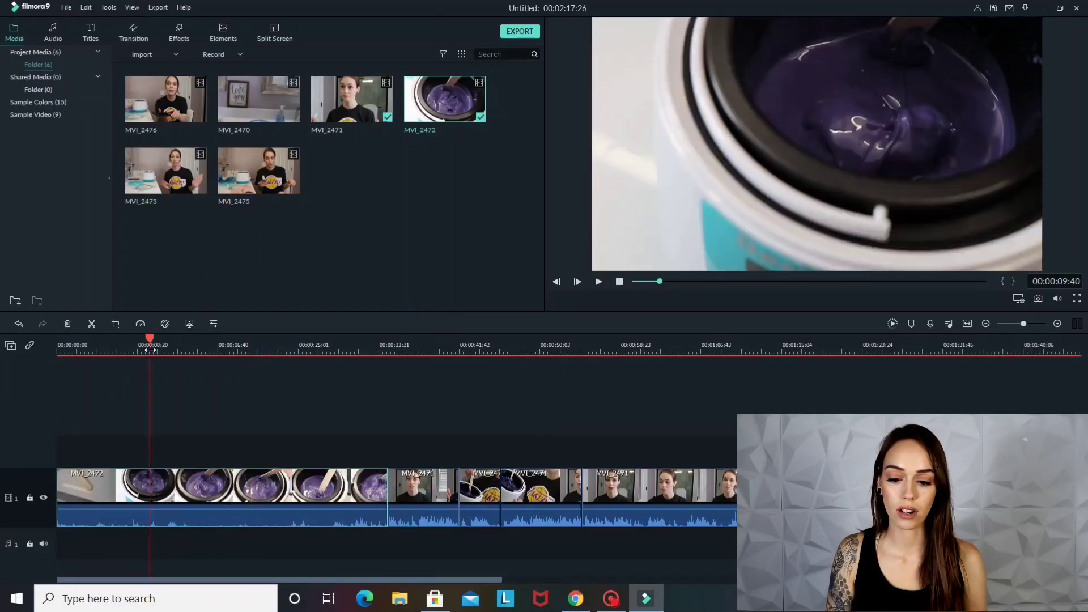
pyautogui.click(599, 282)
pyautogui.click(147, 348)
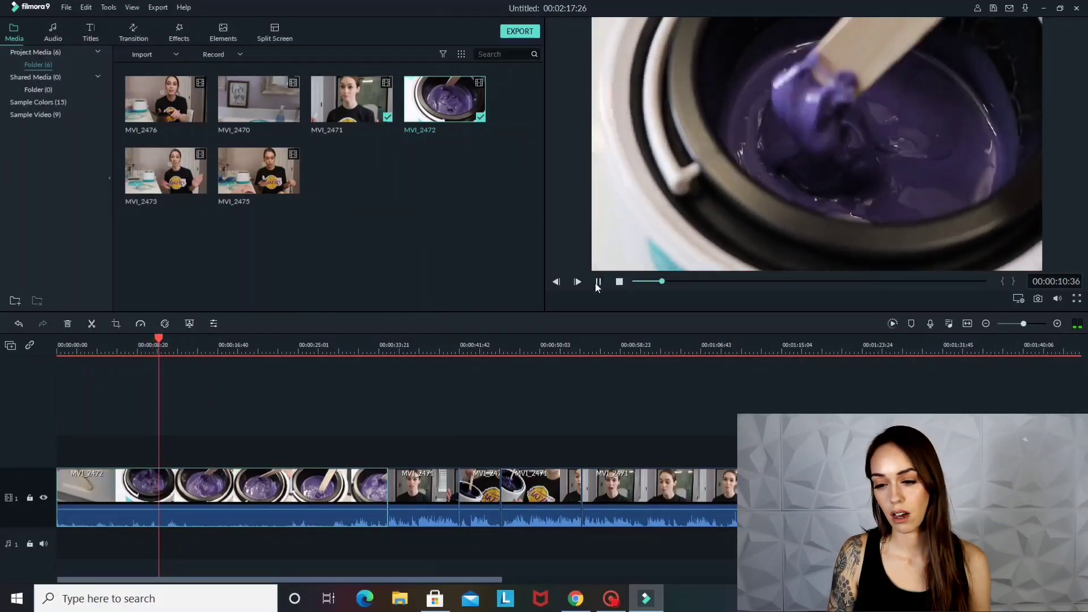
pyautogui.click(598, 281)
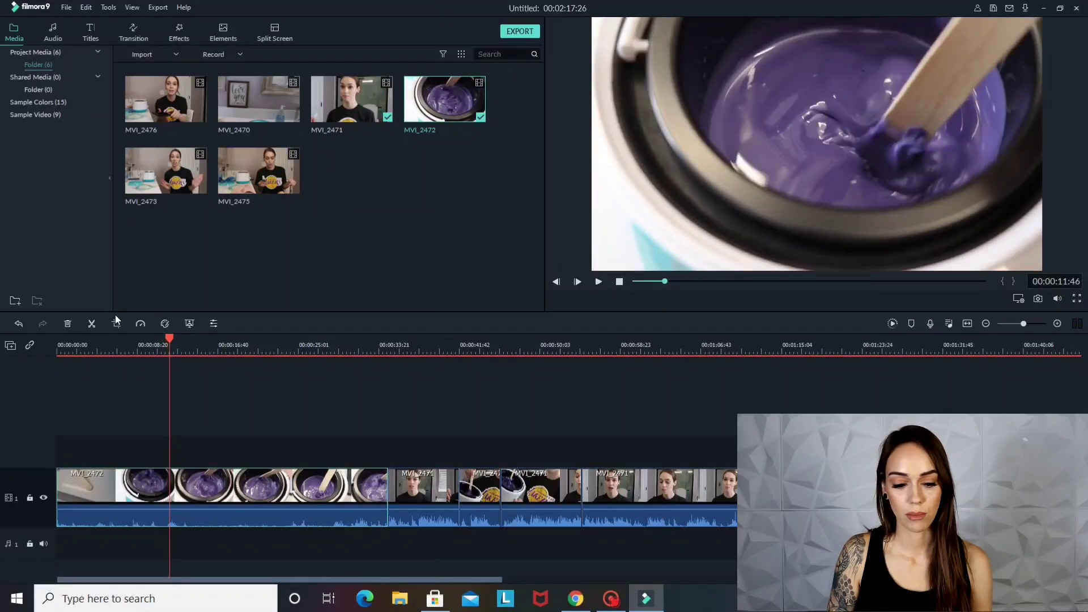
pyautogui.click(93, 324)
pyautogui.click(134, 476)
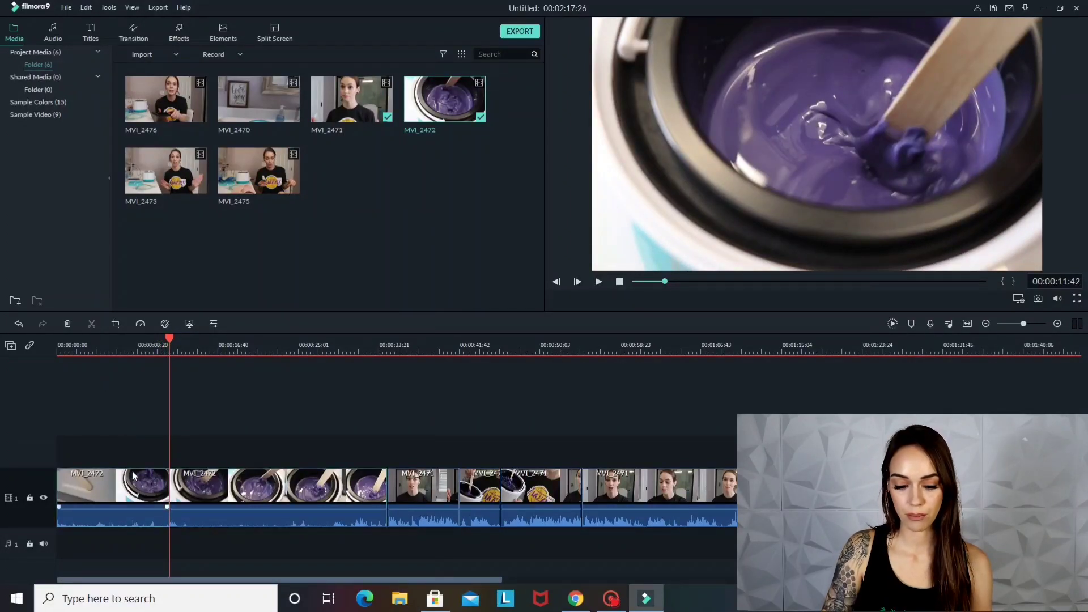
pyautogui.press('Delete')
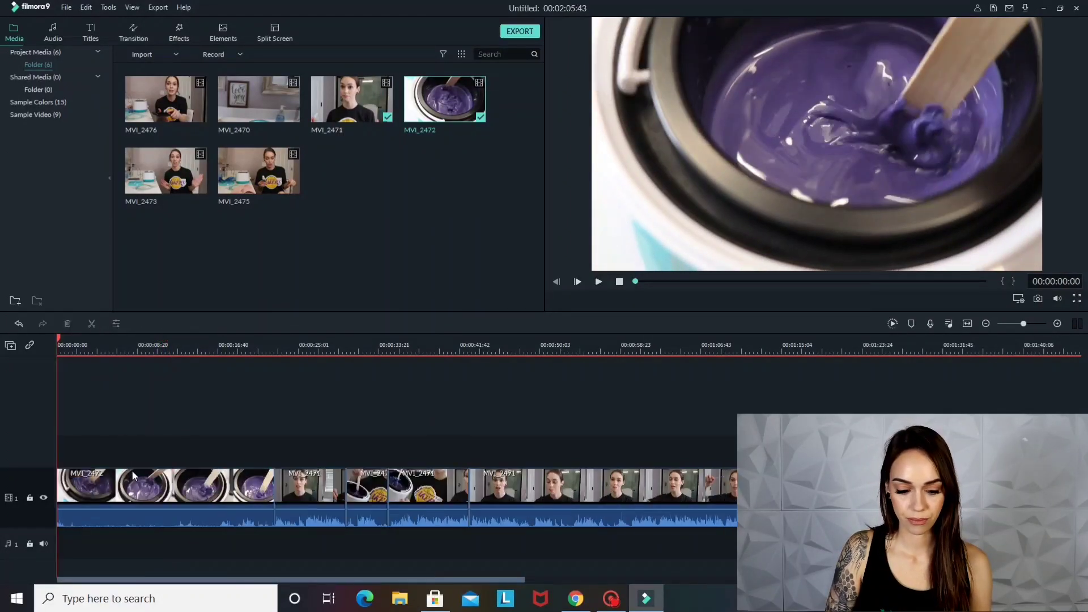
# Mute the MVI_2472 clip by lowering its volume to -∞ dB and delete its footage after 00:00:10:51
pyautogui.click(164, 508)
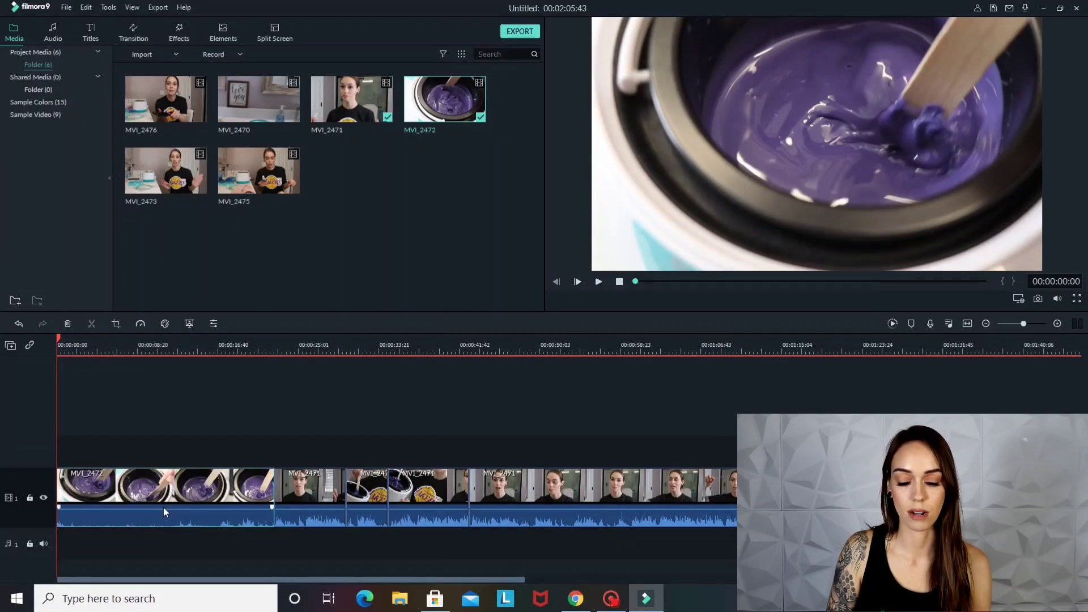
pyautogui.moveTo(162, 511)
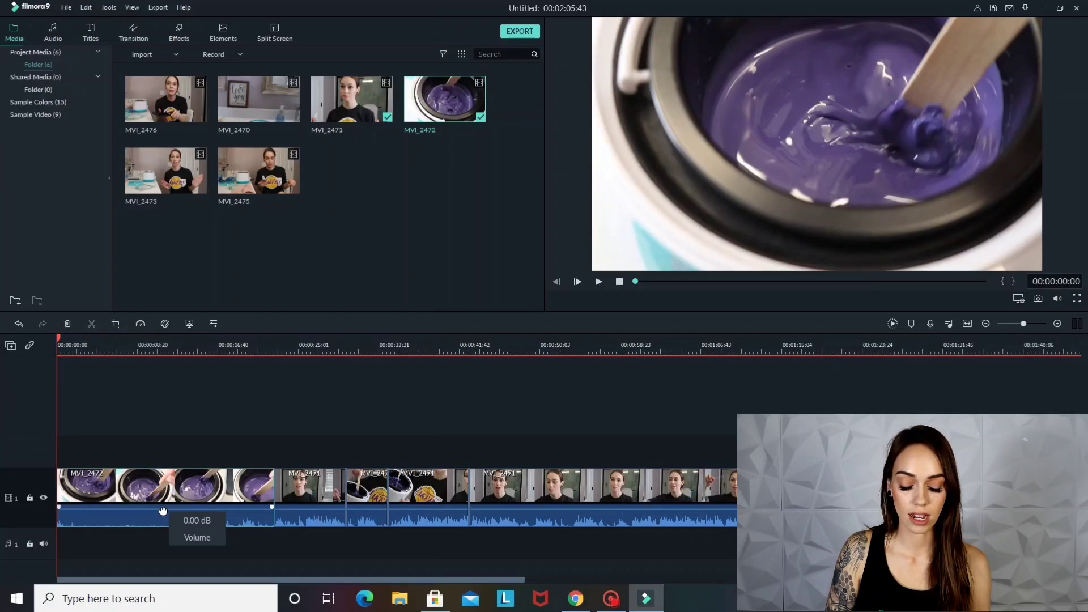
pyautogui.moveTo(161, 592); pyautogui.dragTo(161, 592)
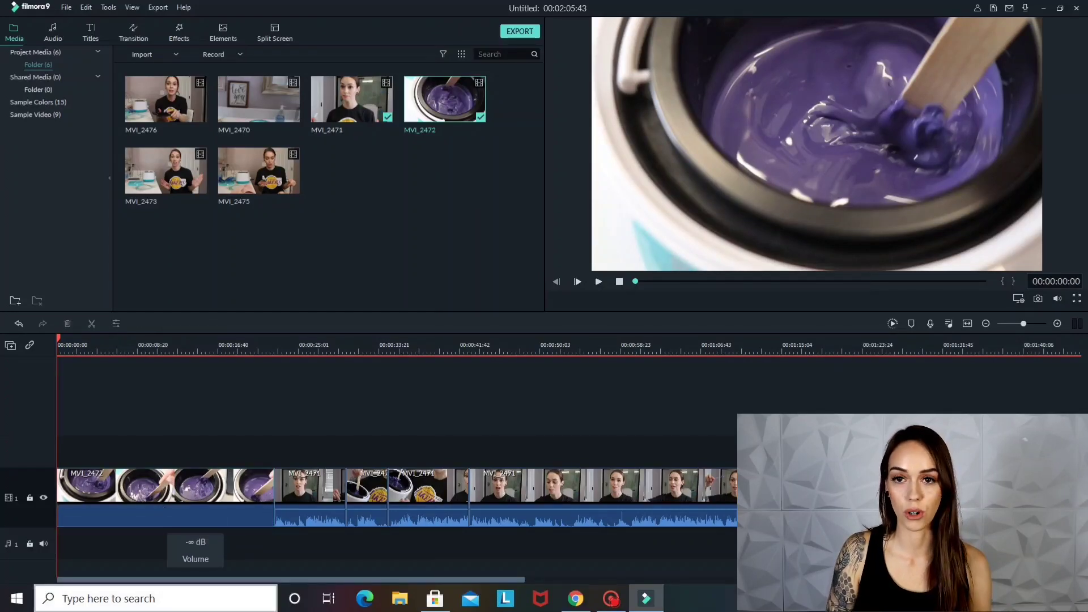
pyautogui.click(598, 282)
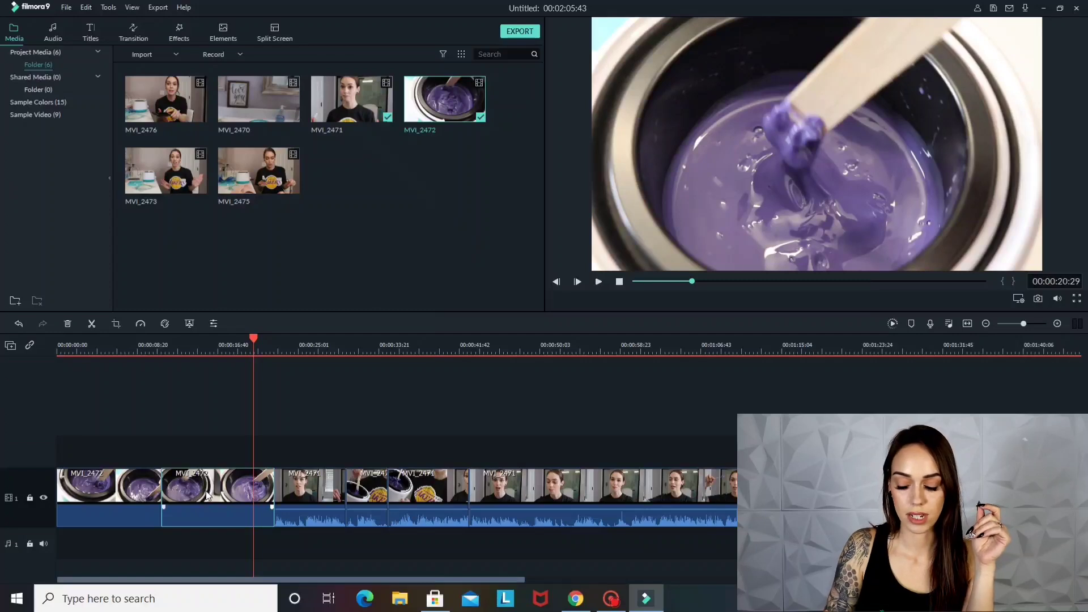
pyautogui.press('Delete')
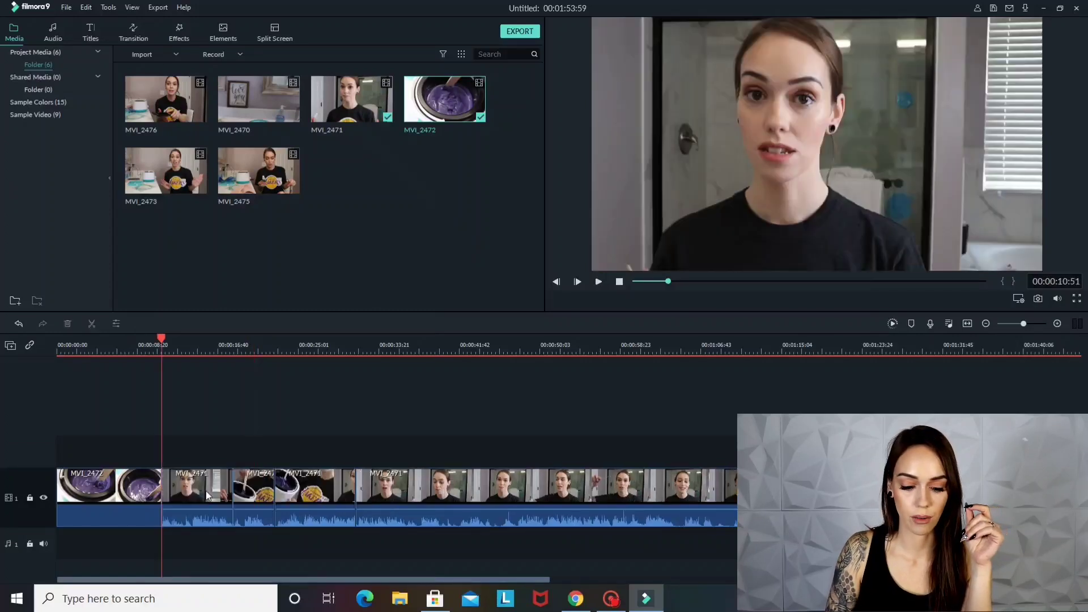
# Slow the MVI_2472 clip to 0.5x speed and preview it from the beginning
pyautogui.click(112, 496)
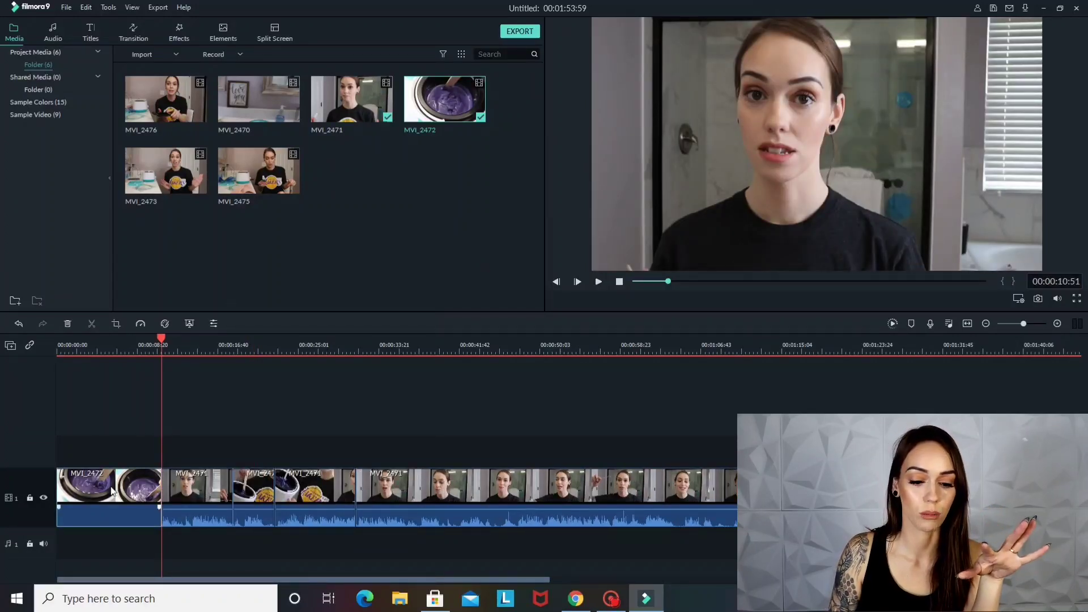
pyautogui.click(141, 324)
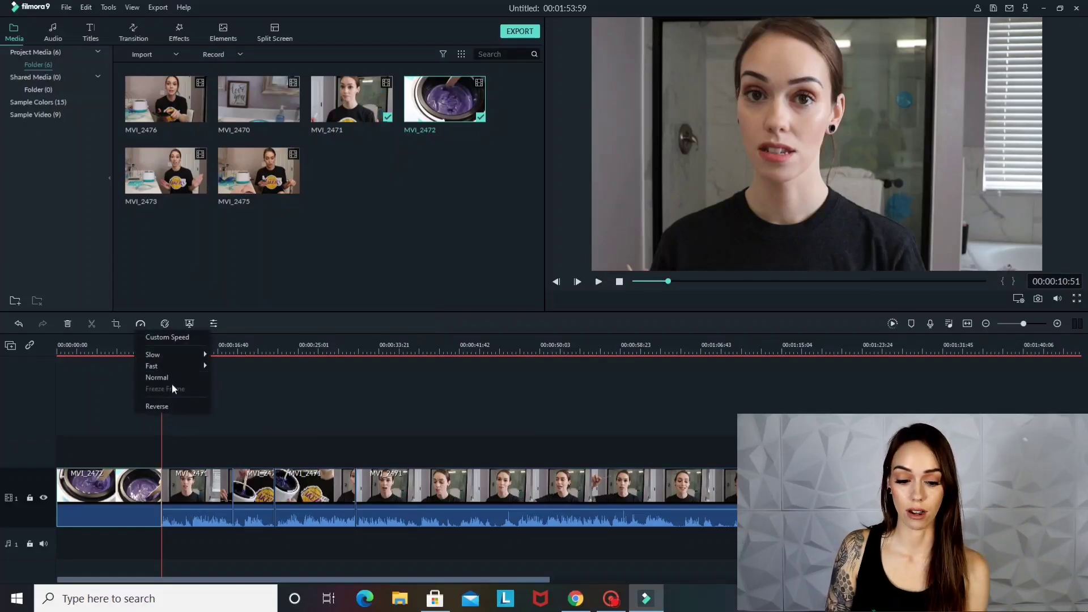
pyautogui.moveTo(166, 361)
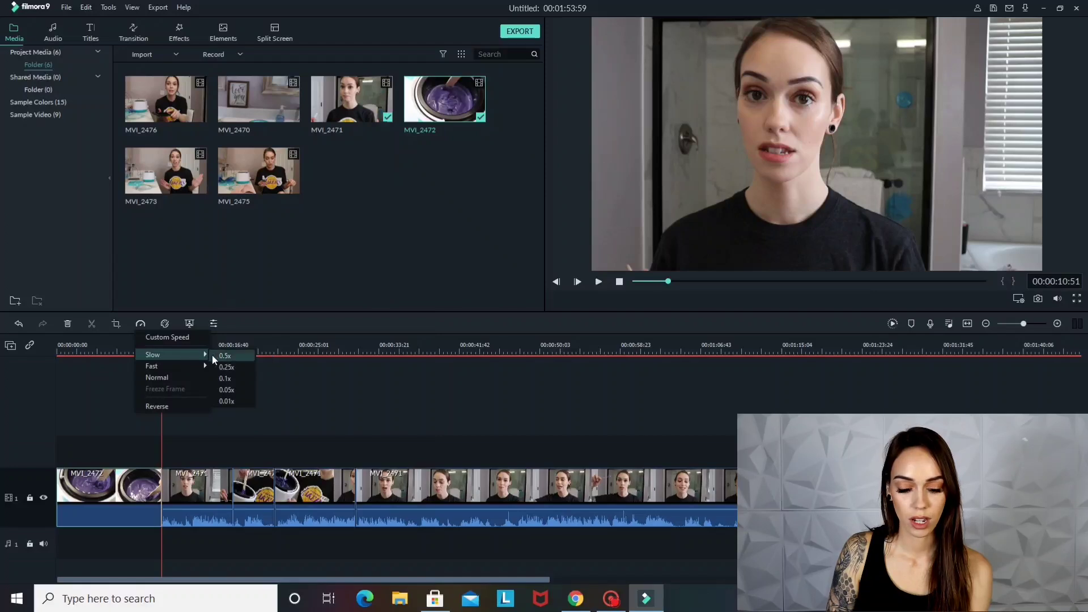
pyautogui.click(224, 356)
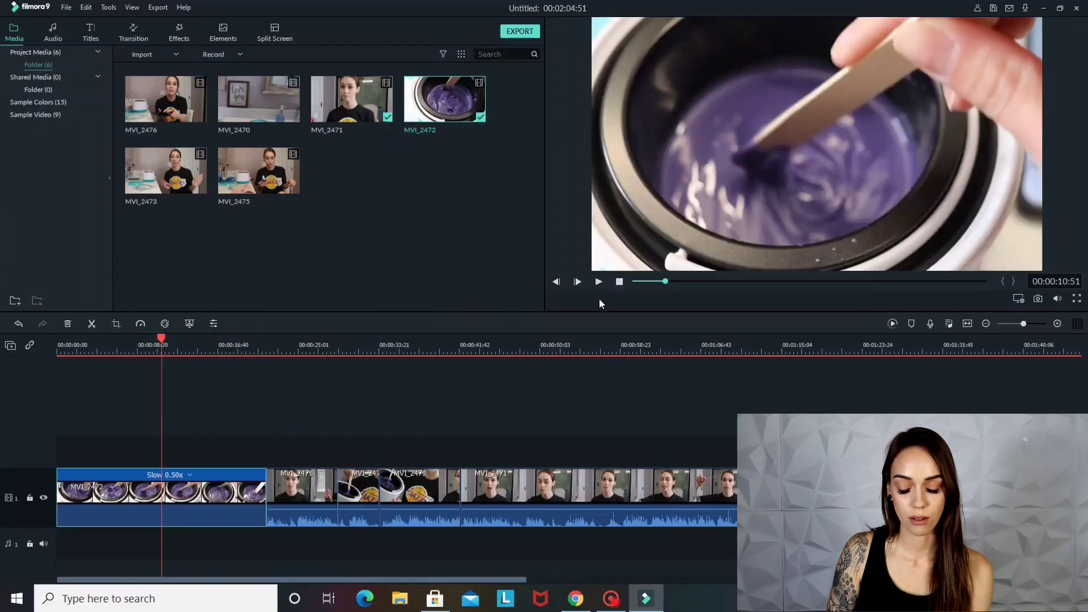
pyautogui.click(621, 283)
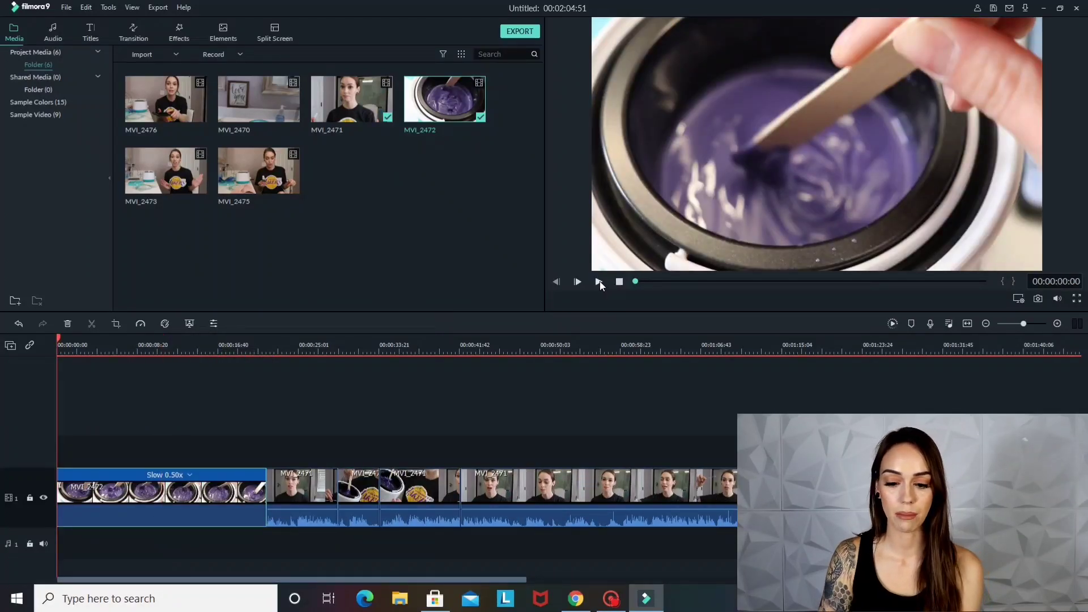
pyautogui.click(600, 281)
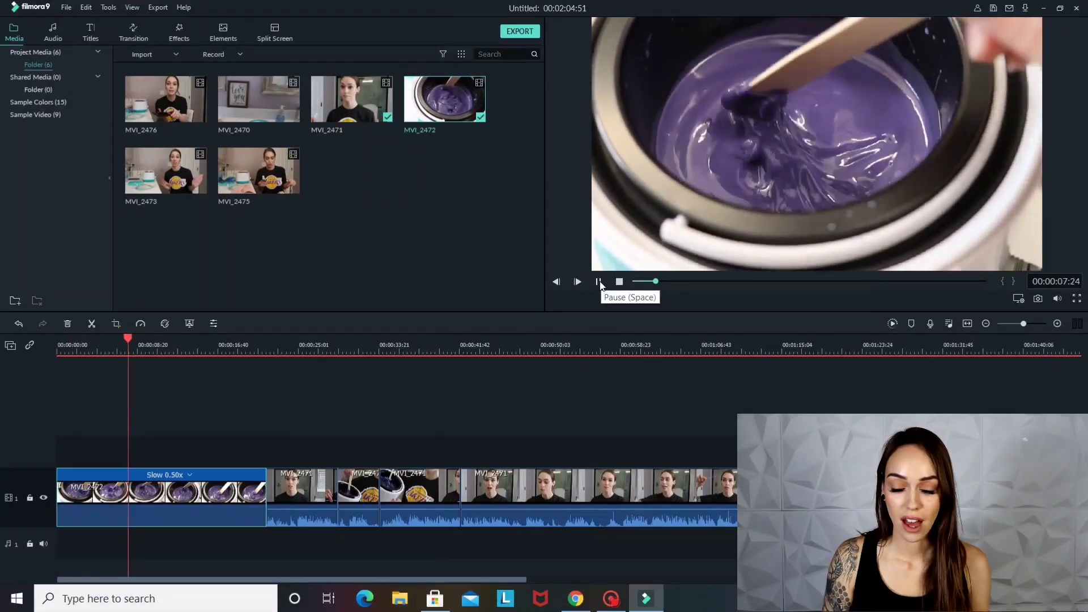
pyautogui.click(599, 283)
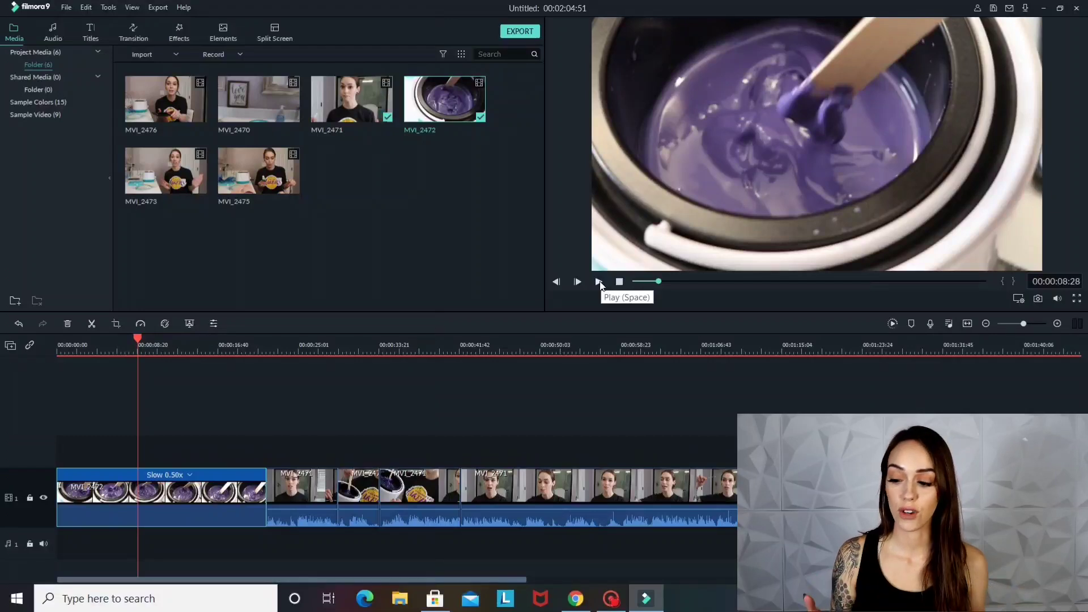
# Open the voiceover audio recorder, check its input and device options, and close it without recording
pyautogui.click(930, 324)
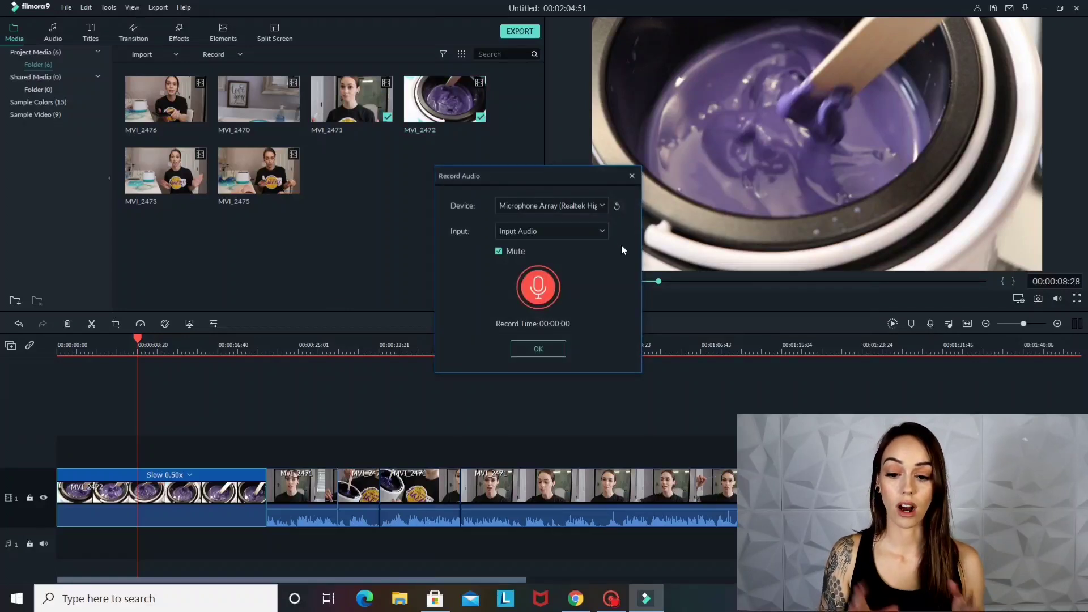
pyautogui.click(581, 229)
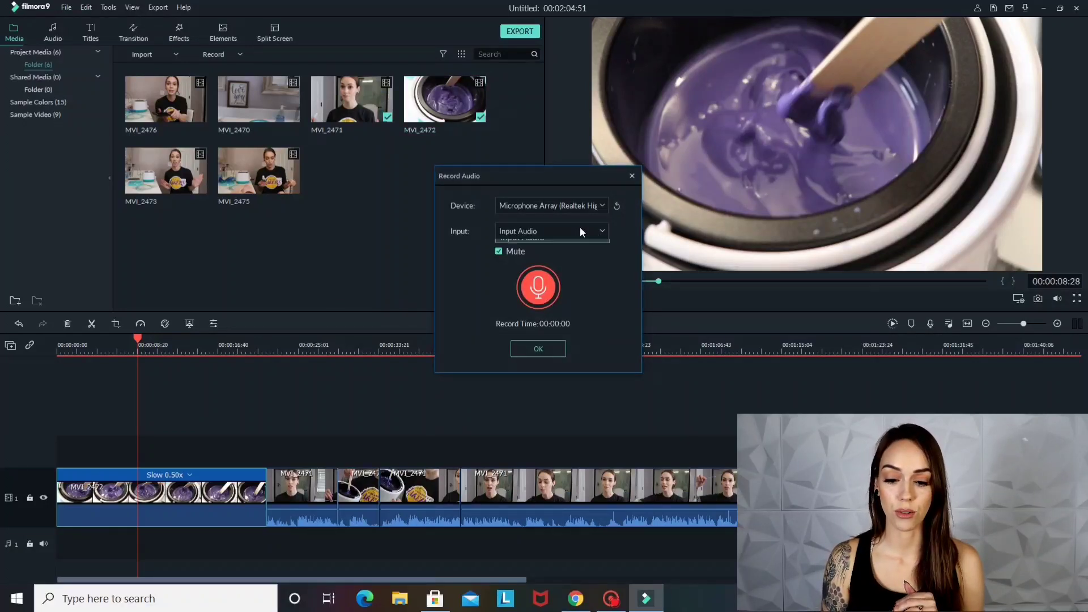
pyautogui.click(576, 206)
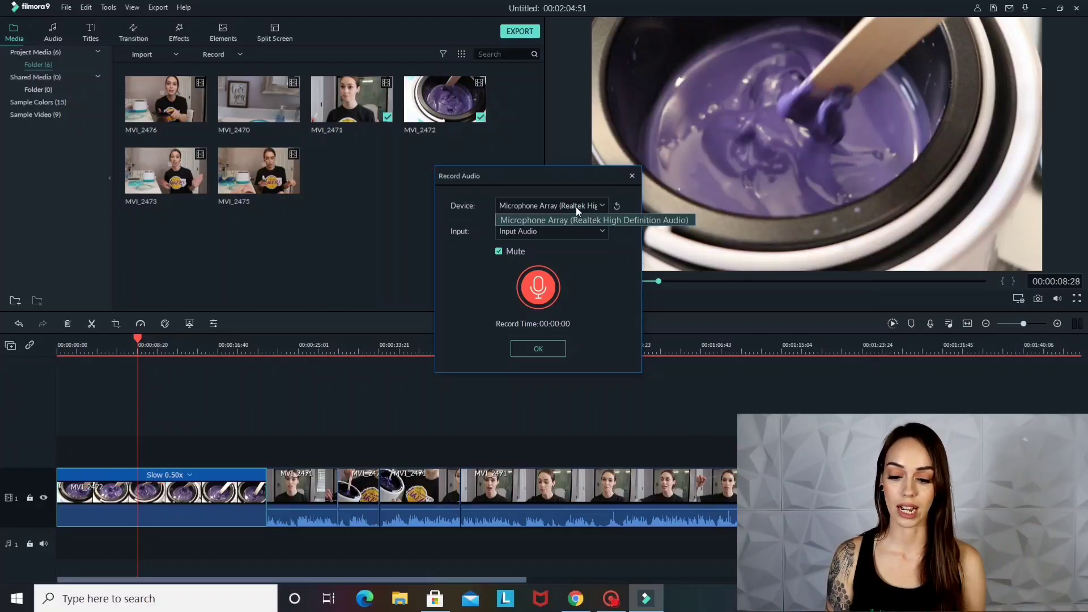
pyautogui.click(633, 176)
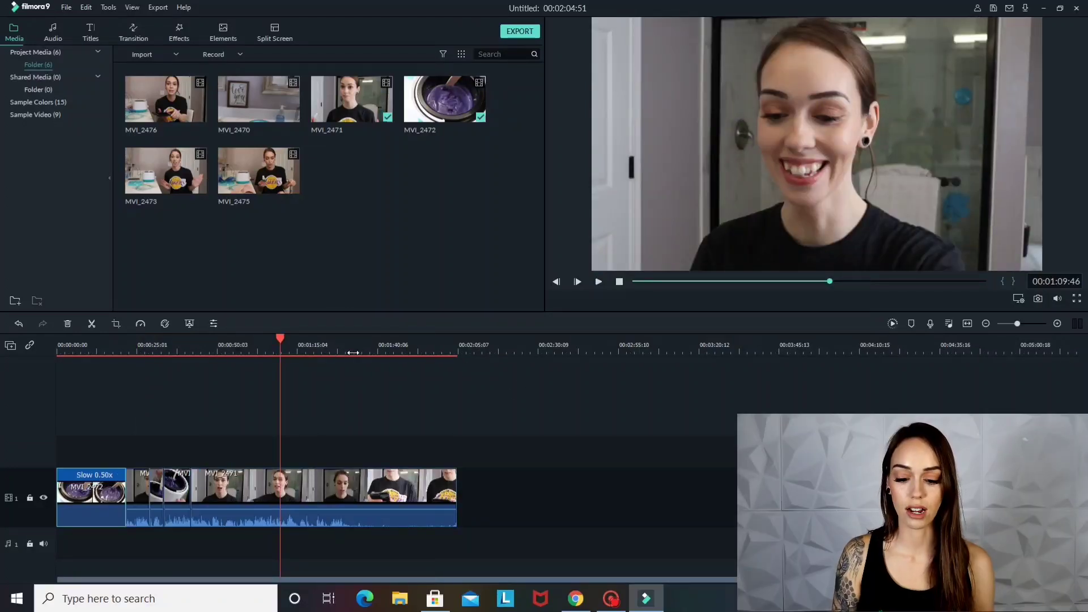
# Split the long MVI_2471 clip at 00:01:08:11 and again at 00:01:09:26 to isolate a short segment
pyautogui.click(352, 353)
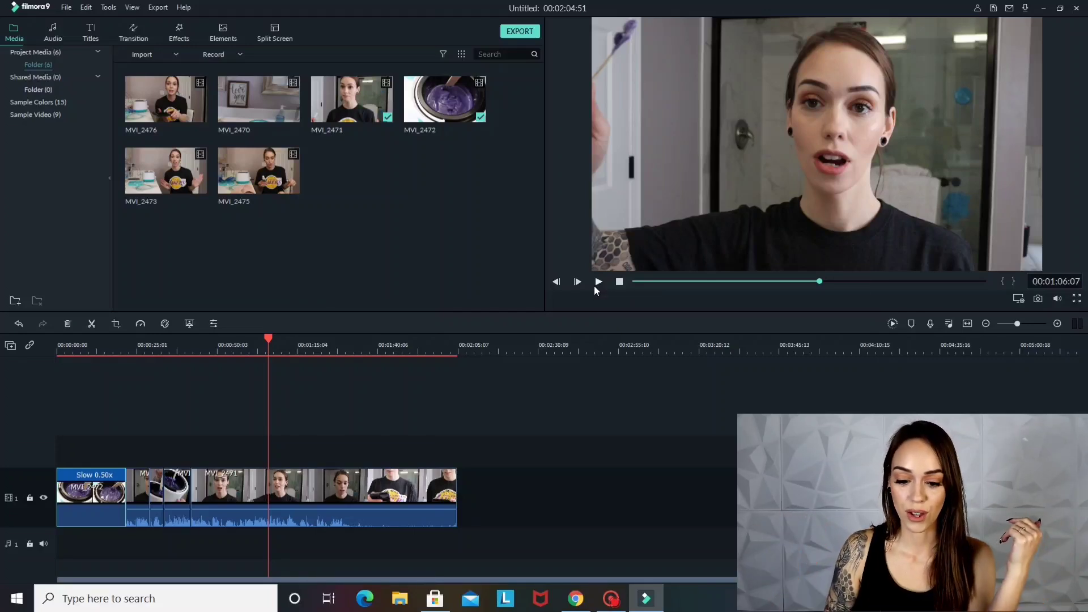
pyautogui.moveTo(486, 352); pyautogui.dragTo(869, 408)
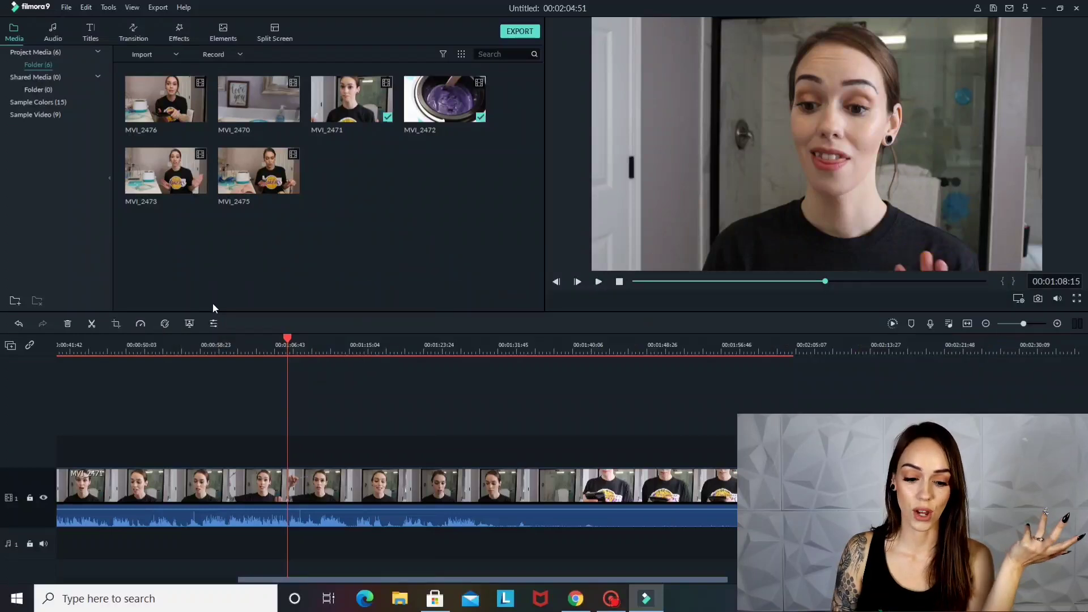
pyautogui.click(92, 327)
pyautogui.click(599, 282)
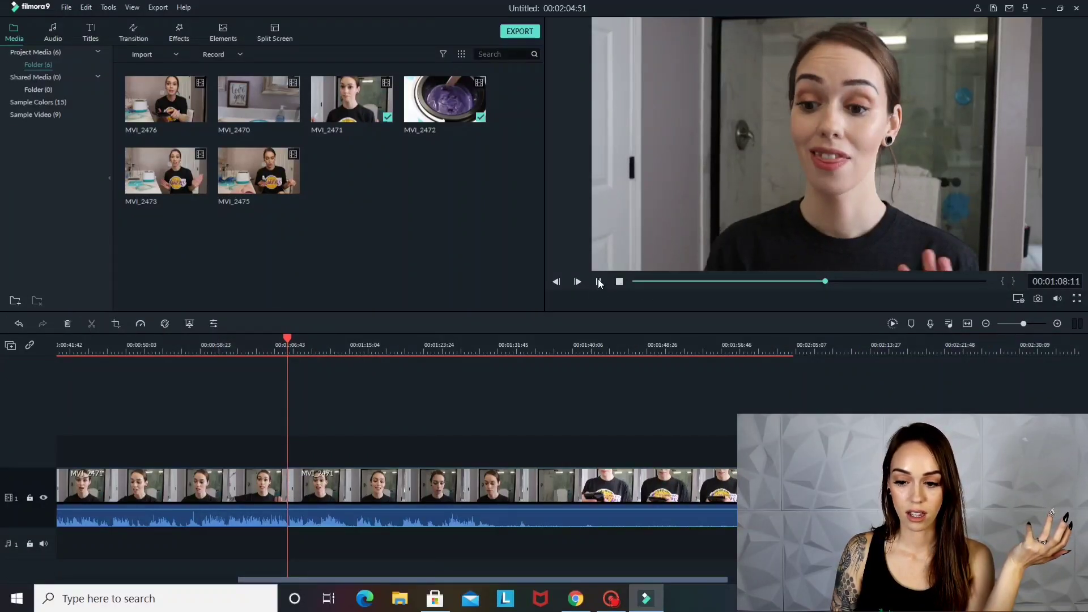
pyautogui.click(599, 282)
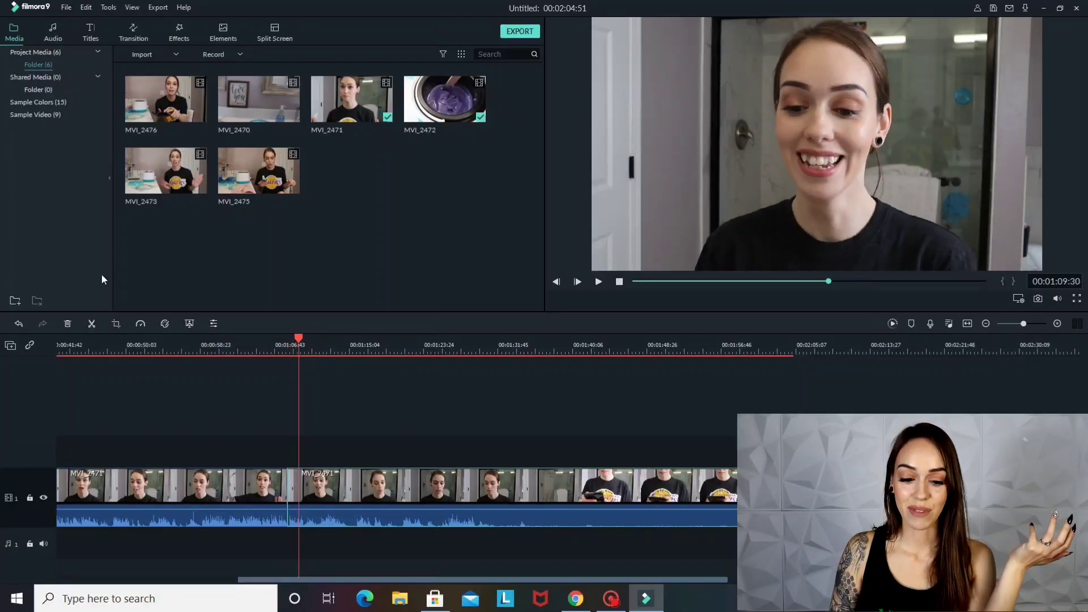
pyautogui.click(91, 324)
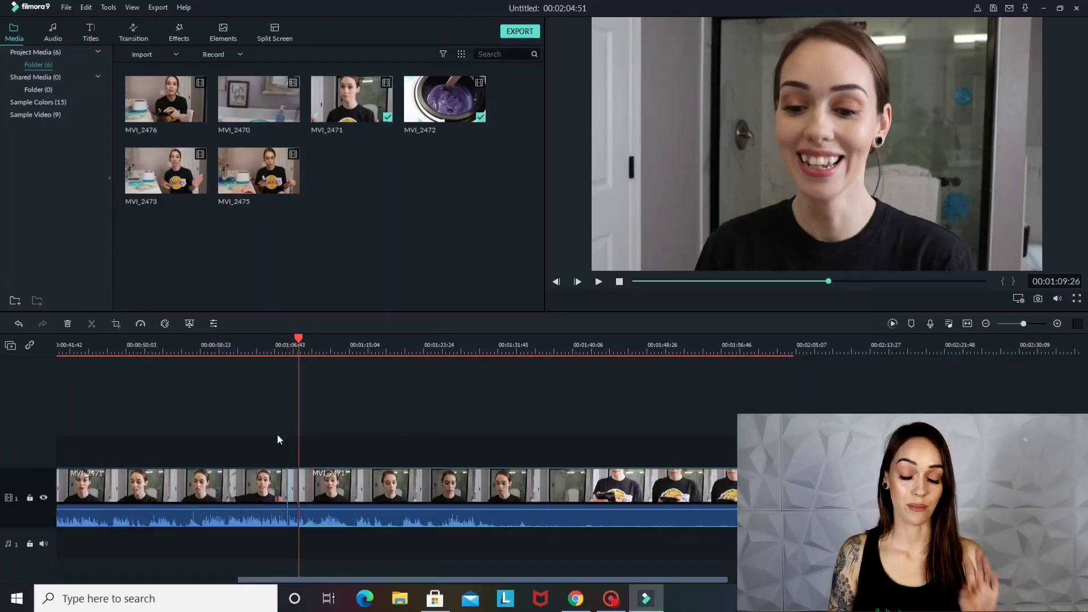
# Crop the short MVI_2471 segment between the two cuts to 1879 x 1057, keeping the original ratio
pyautogui.click(293, 506)
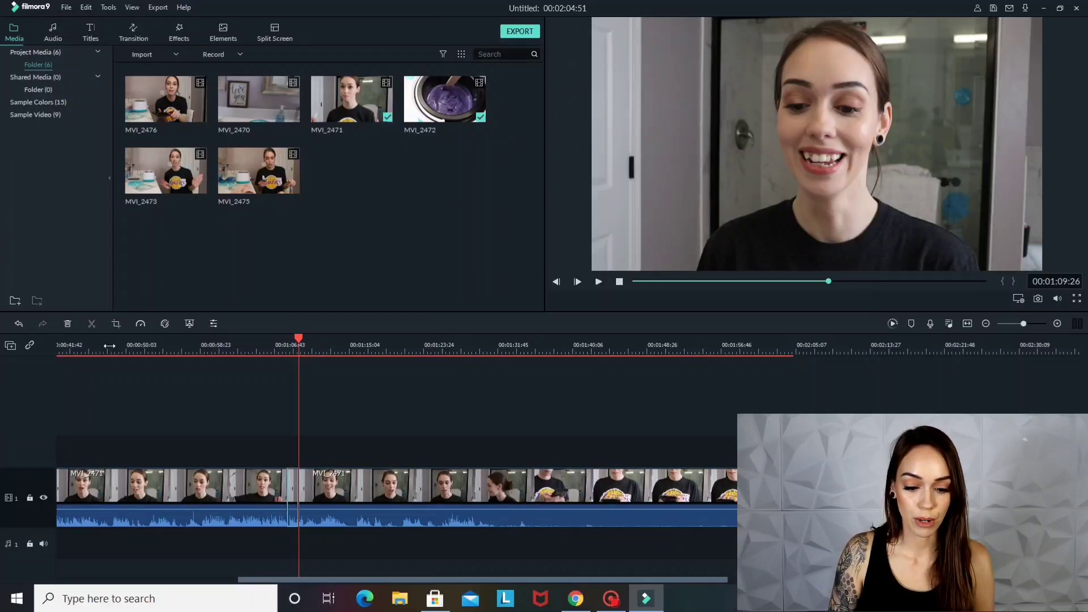
pyautogui.click(116, 324)
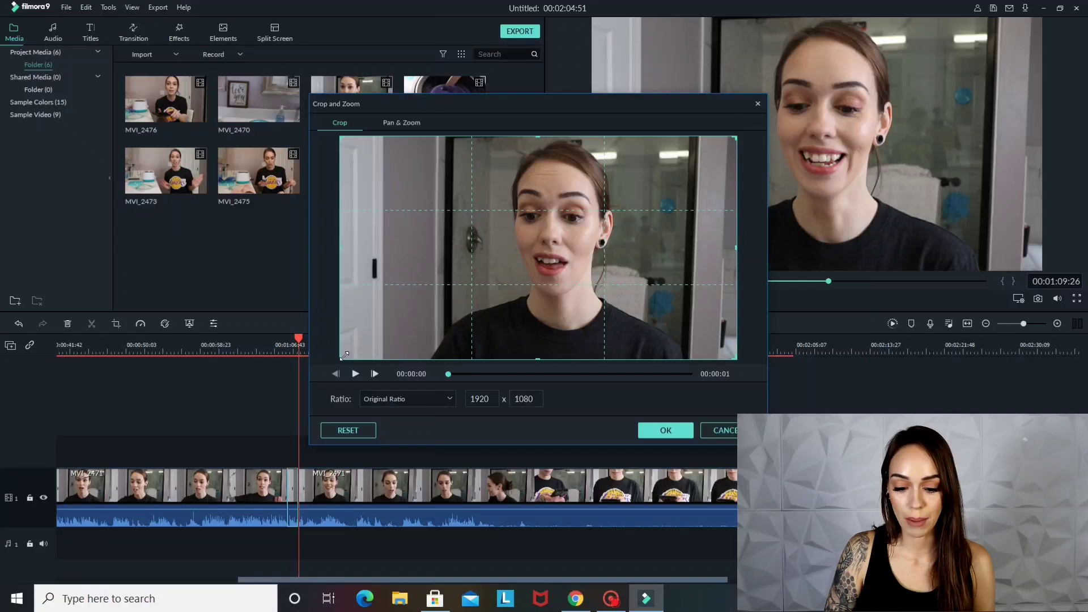
pyautogui.moveTo(344, 356)
pyautogui.mouseDown()
pyautogui.moveTo(356, 355)
pyautogui.moveTo(348, 369)
pyautogui.mouseUp()
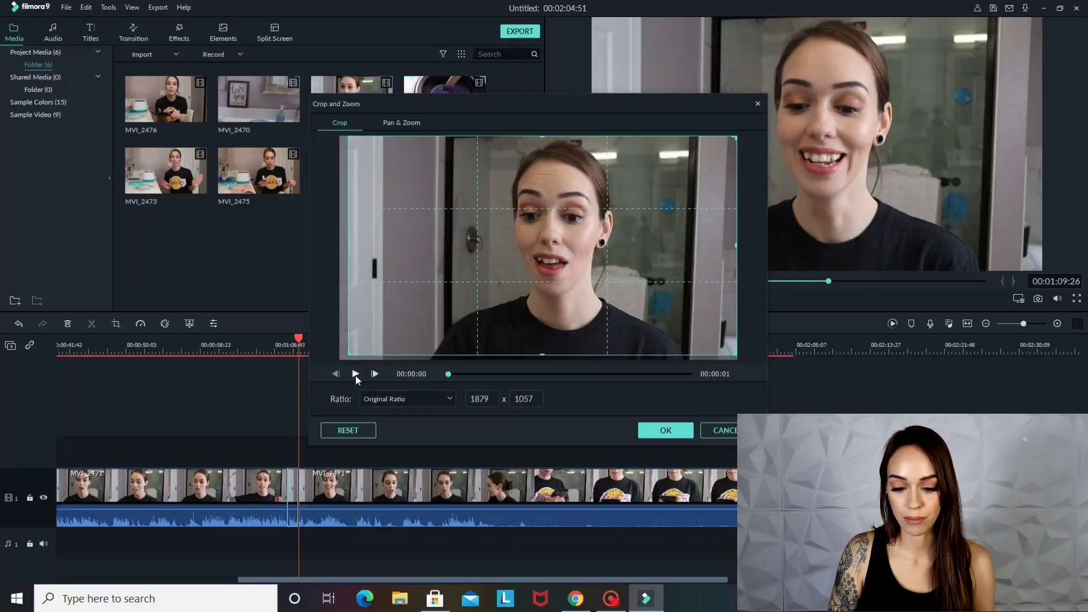
pyautogui.click(355, 375)
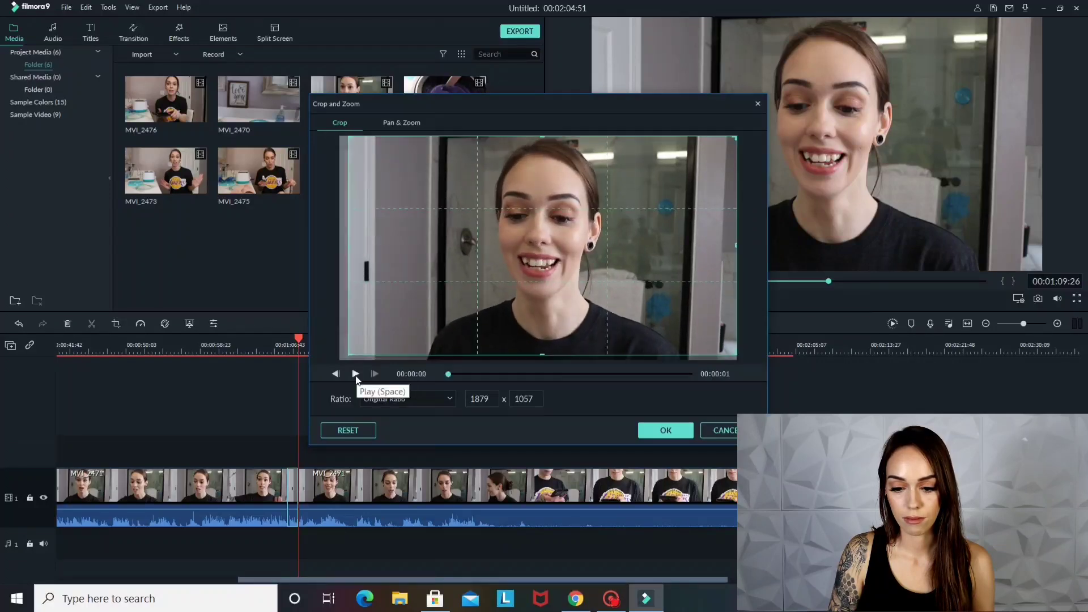
pyautogui.click(355, 375)
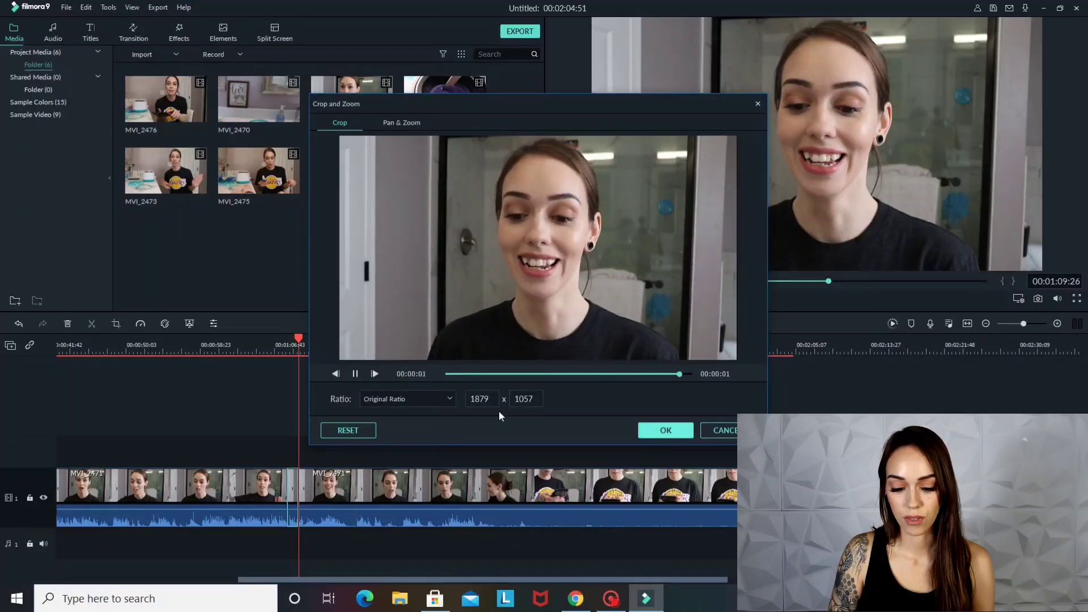
pyautogui.click(666, 430)
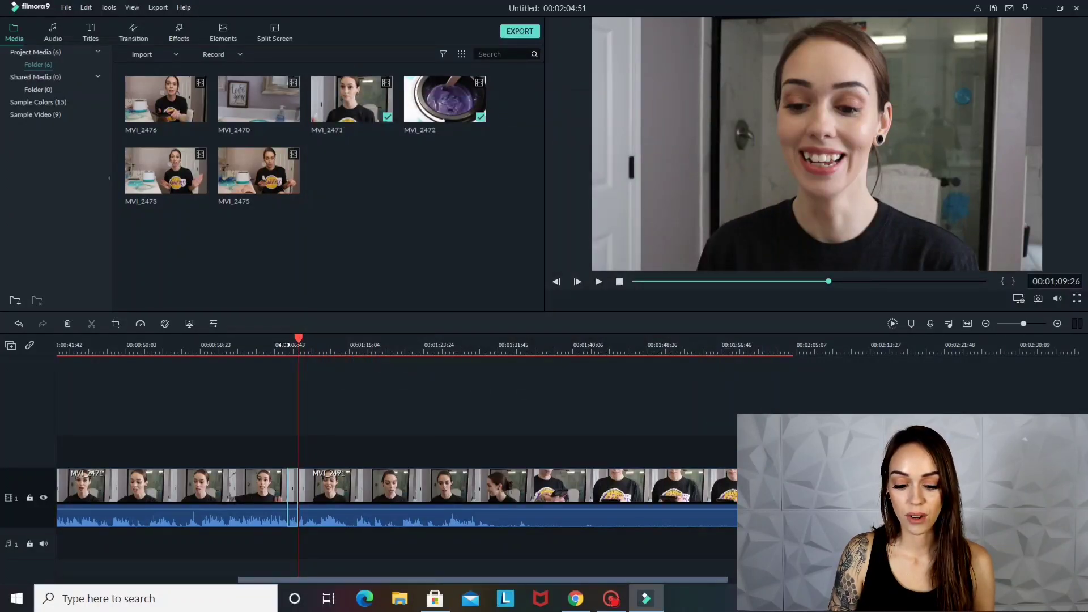
# Play the edit from 00:01:07:07 to check the zoom effect on the cropped segment
pyautogui.click(284, 344)
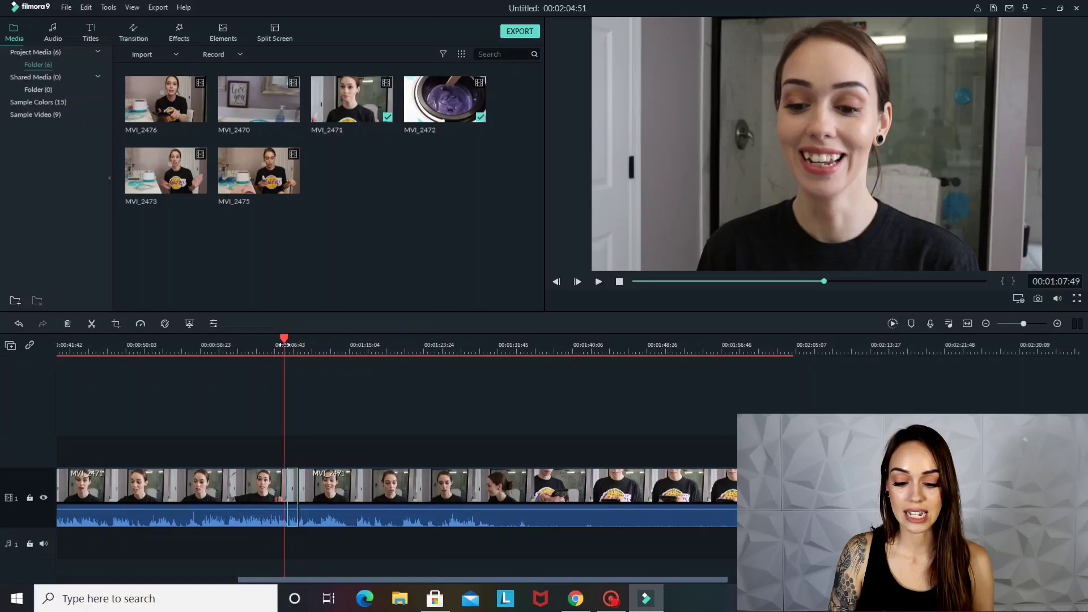
pyautogui.click(278, 346)
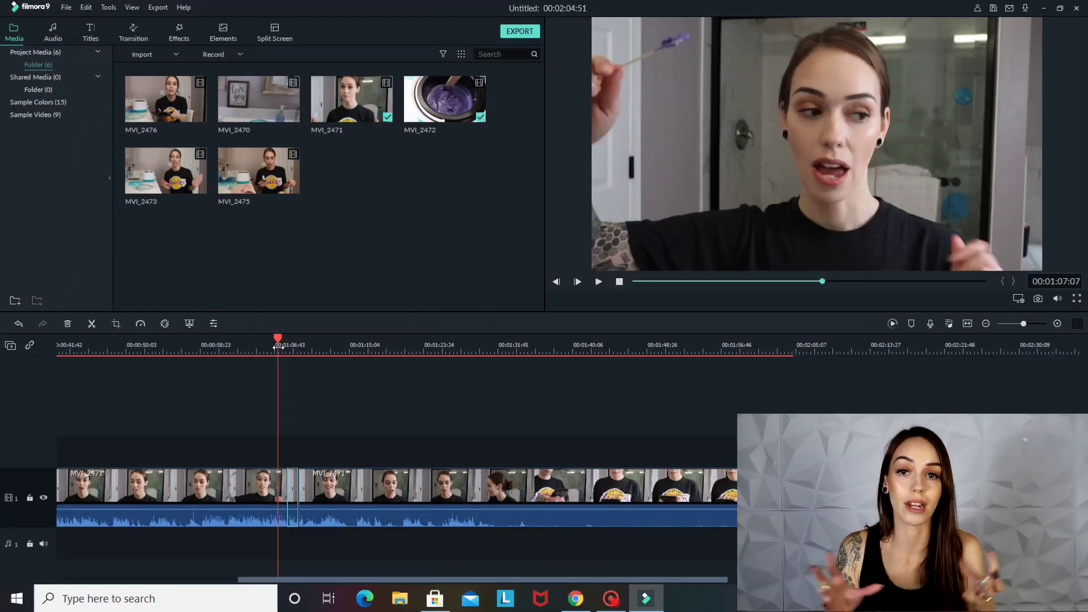
pyautogui.click(598, 282)
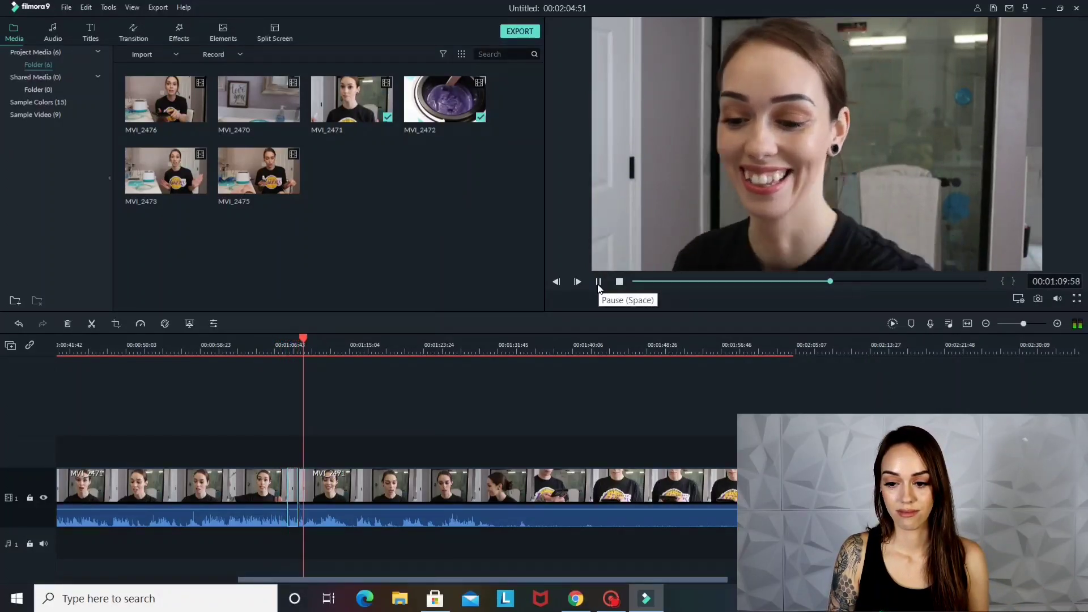
# Stop the preview and tighten the short MVI_2471 segment's crop to 1816 x 1021, keeping the original ratio
pyautogui.click(599, 283)
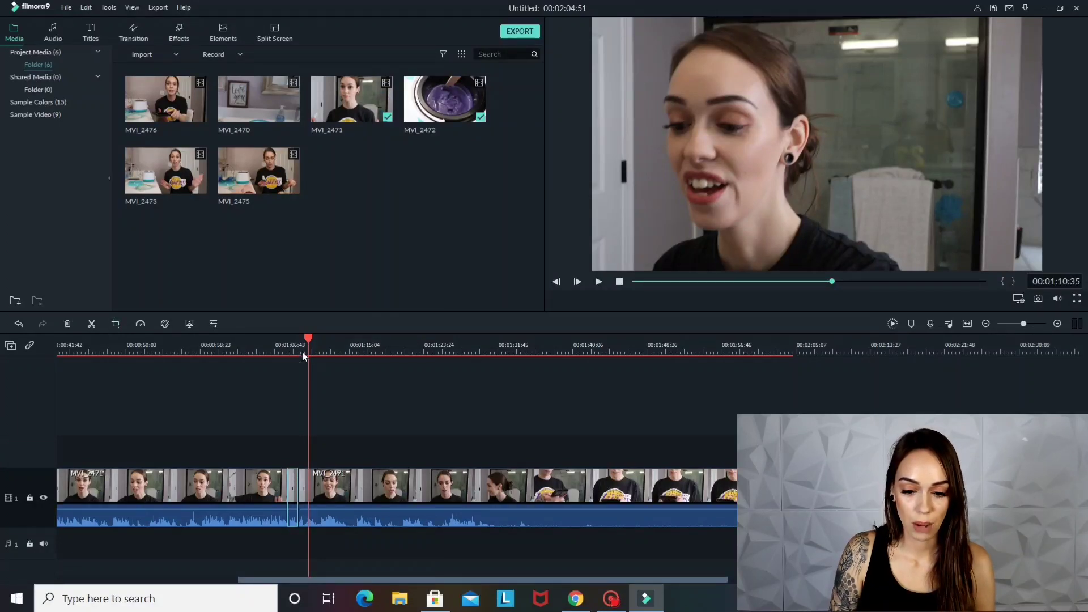
pyautogui.hotkey('alt', 'c')
pyautogui.moveTo(350, 351); pyautogui.dragTo(362, 356)
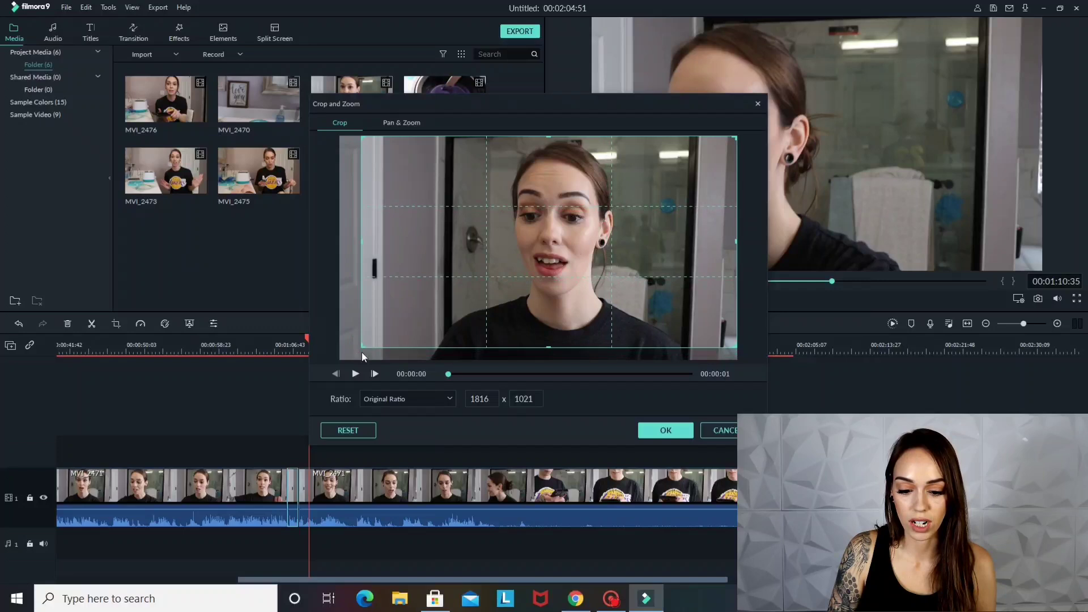
pyautogui.click(652, 434)
# Play the edit from 00:01:07:30 to check the tighter crop on the short segment
pyautogui.click(282, 344)
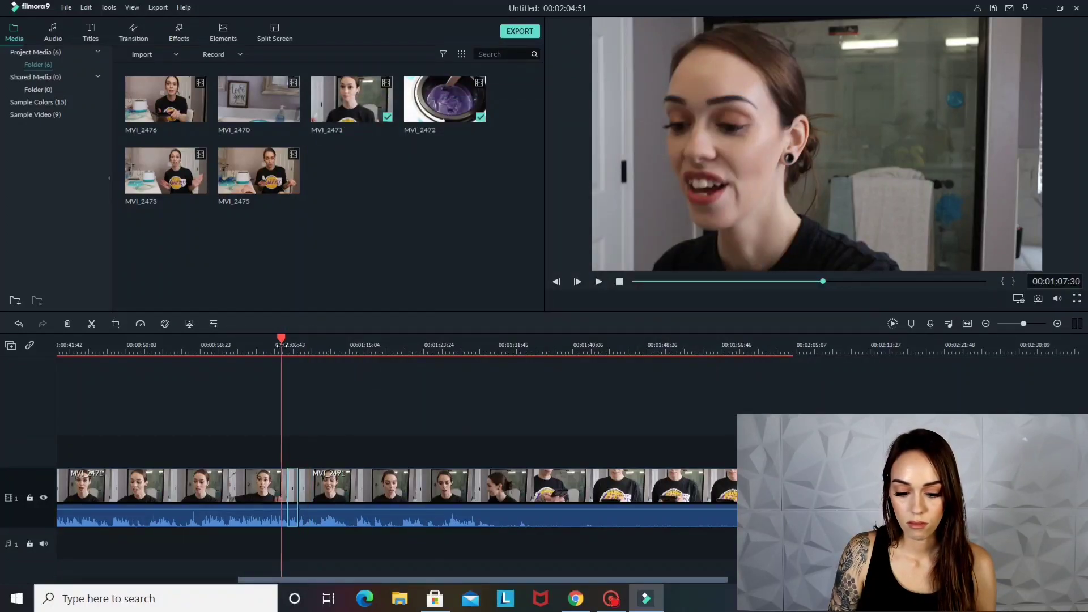
pyautogui.click(599, 282)
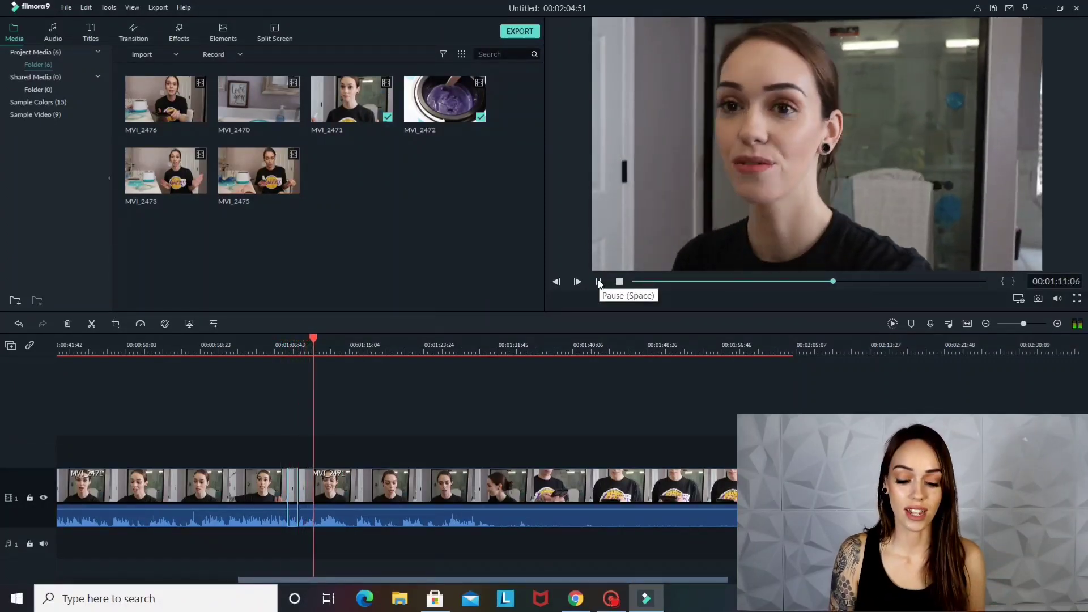
pyautogui.click(599, 282)
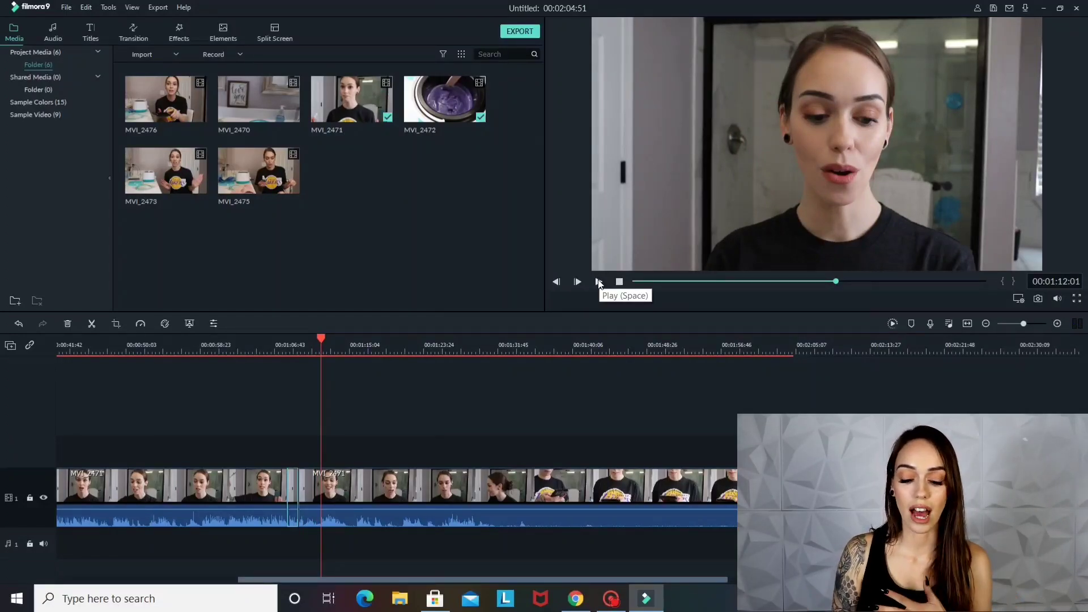
# Split the following MVI_2471 clip at 00:01:12:01 and again at 00:01:15:26 to isolate a segment of about three seconds
pyautogui.click(91, 325)
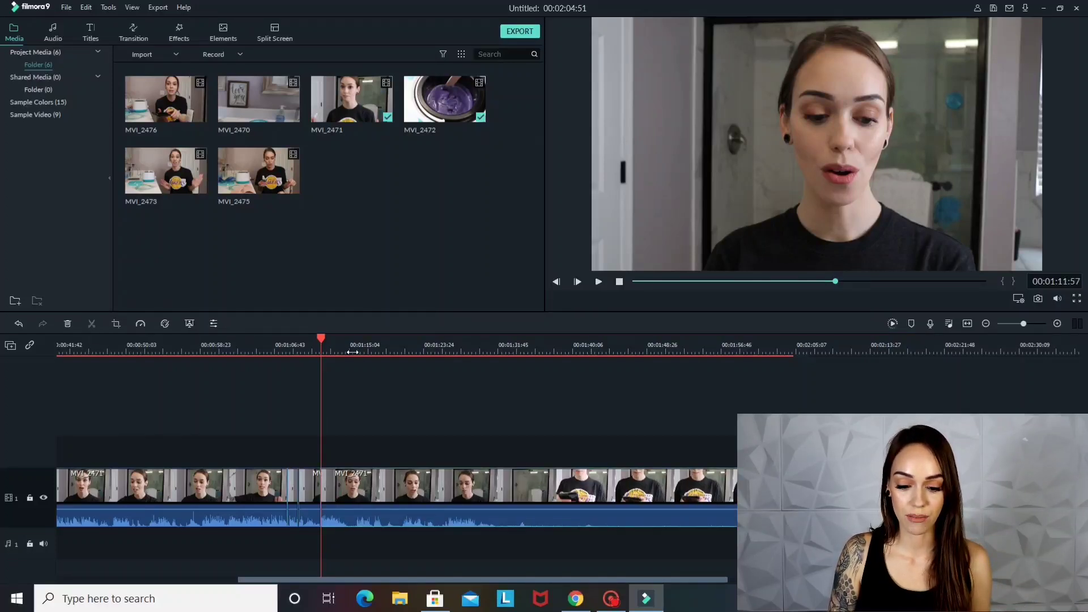
pyautogui.click(351, 348)
pyautogui.click(91, 324)
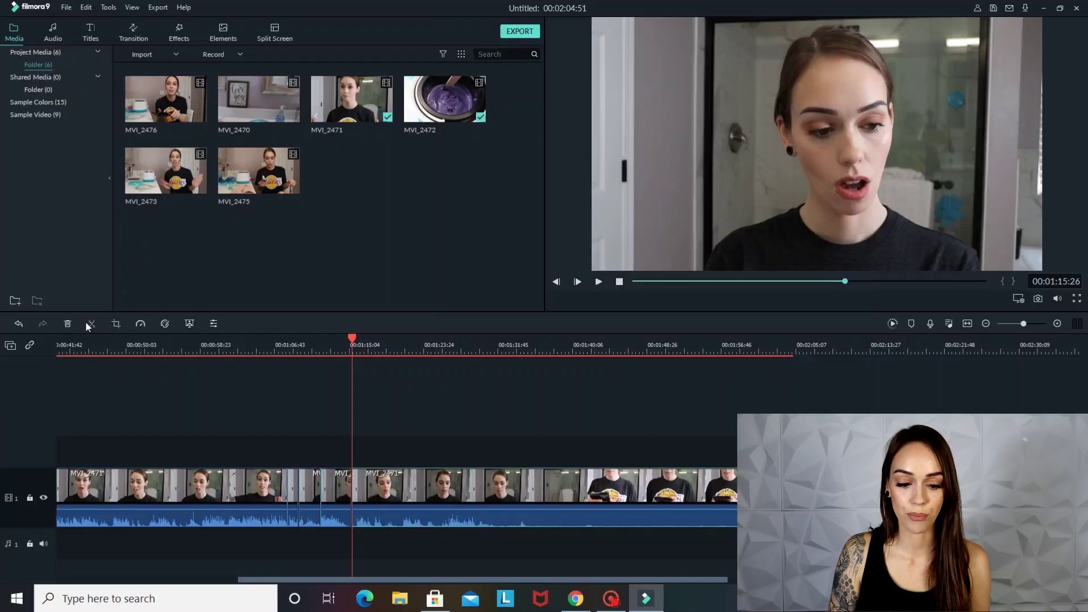
# Apply a Pan & Zoom effect to the newly isolated MVI_2471 segment, with the start frame shrunk slightly from its lower-left corner
pyautogui.click(342, 487)
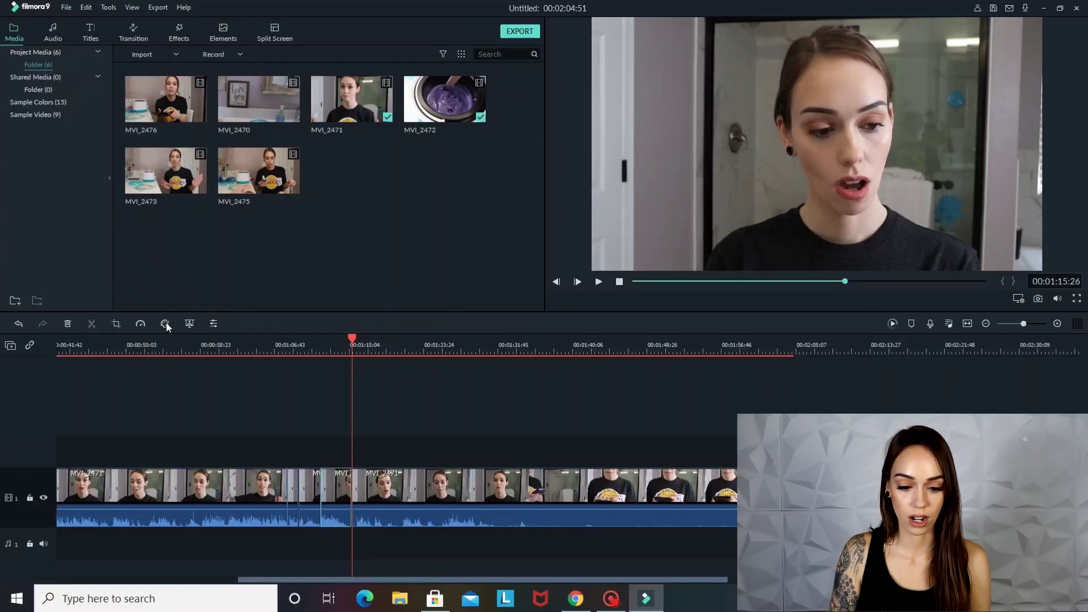
pyautogui.click(116, 324)
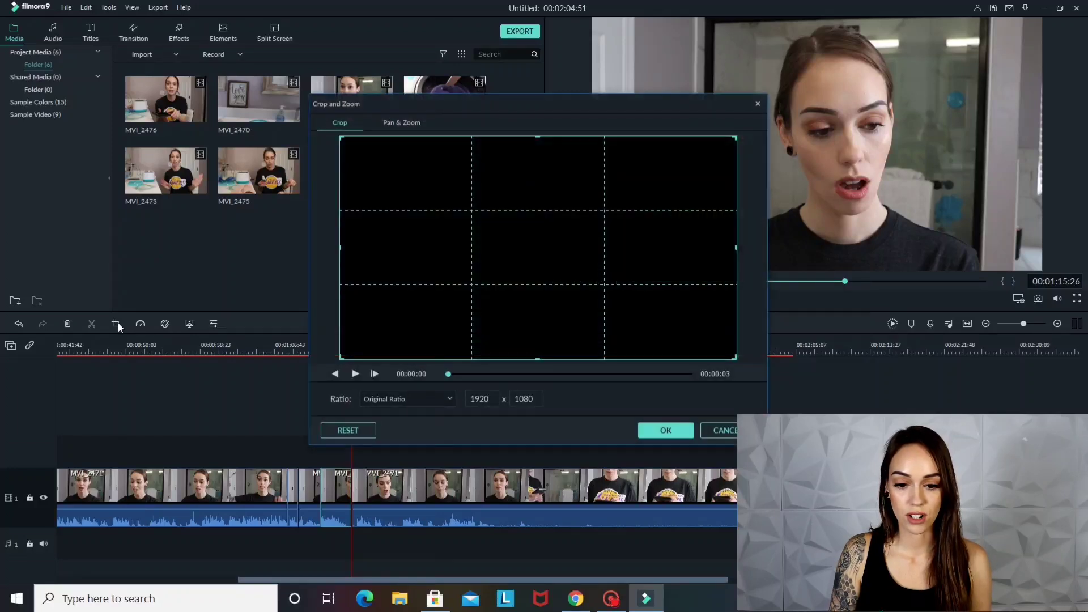
pyautogui.click(394, 124)
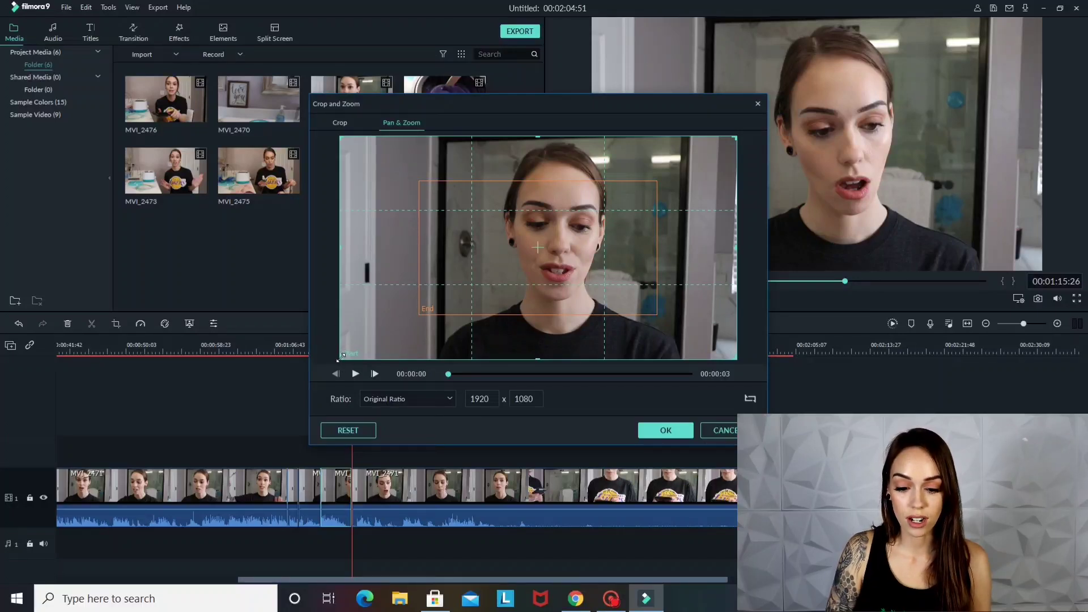
pyautogui.moveTo(341, 357); pyautogui.dragTo(375, 347)
pyautogui.click(668, 432)
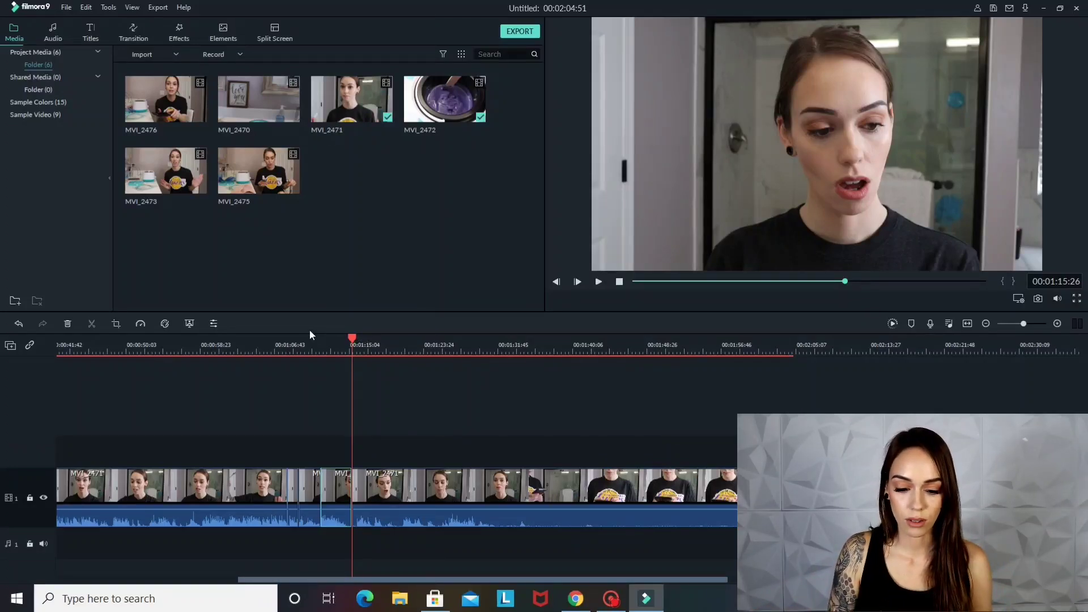
# Play the edit from 00:01:07:15 through the newly isolated segment to check the Pan & Zoom effect
pyautogui.click(280, 343)
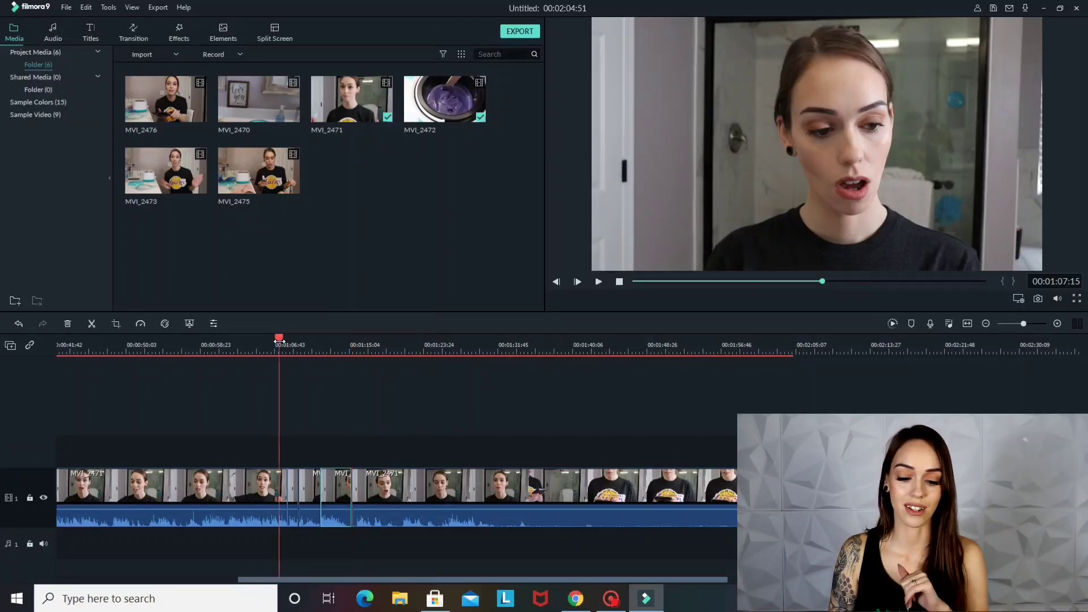
pyautogui.click(599, 282)
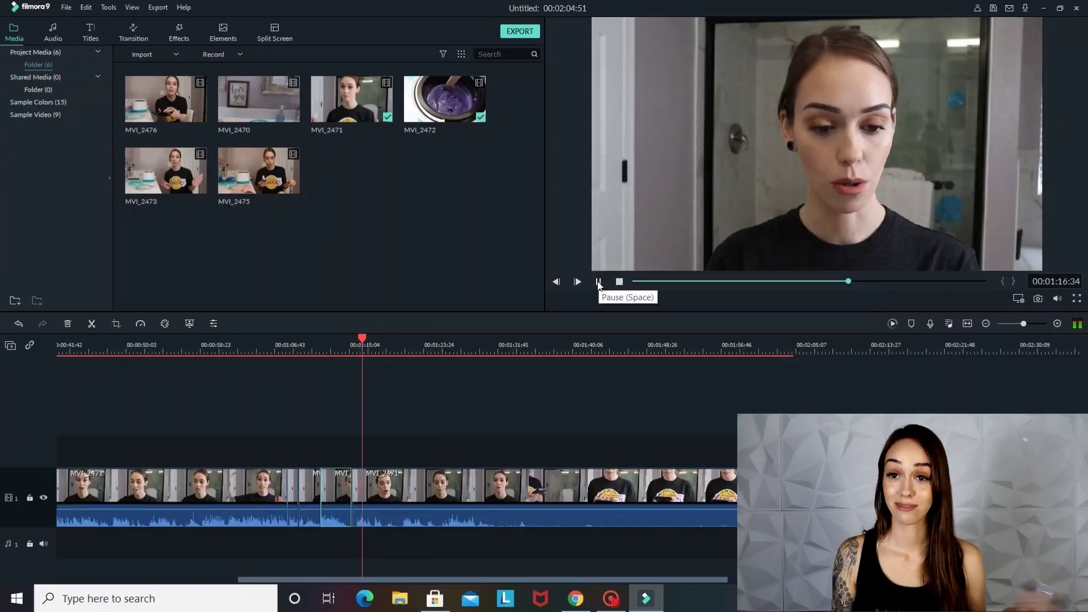
pyautogui.click(598, 282)
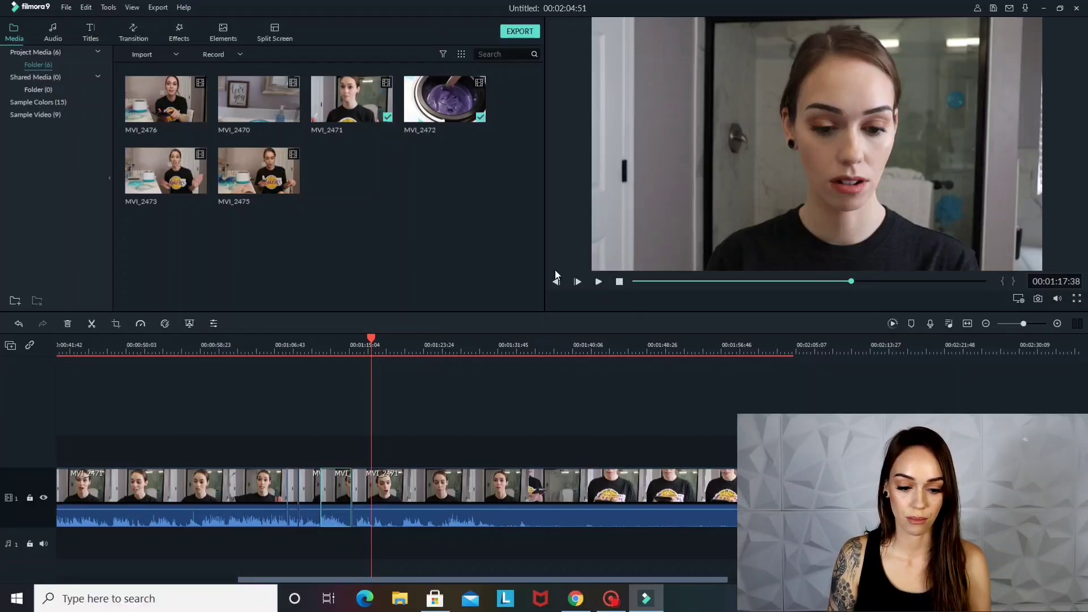
# Split the MVI_2471 clip at 00:01:18:23 and add the Box Turn 1 transition at the cut
pyautogui.click(598, 282)
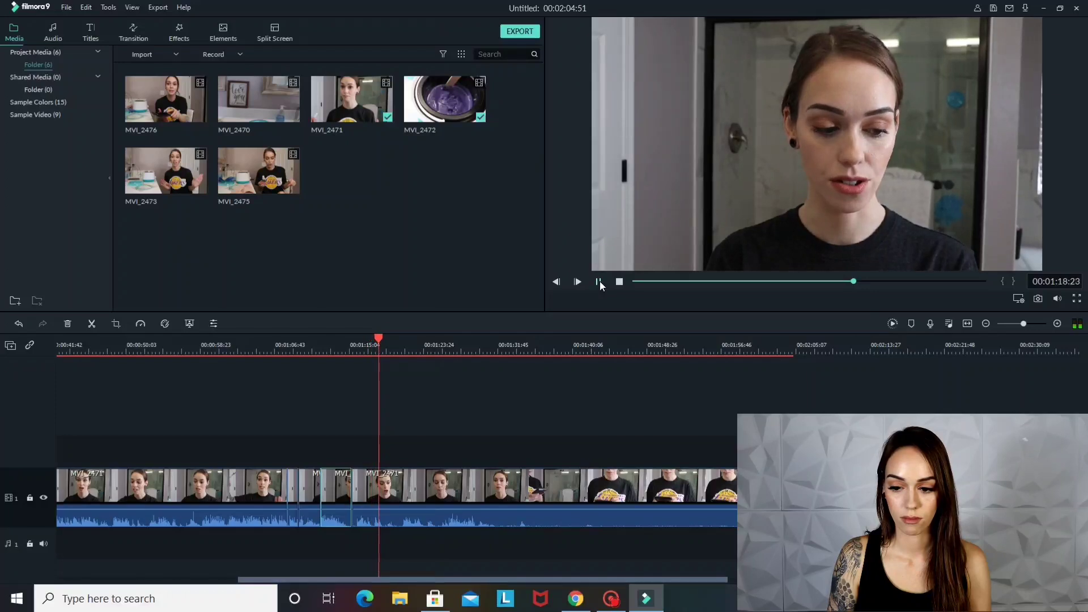
pyautogui.click(93, 323)
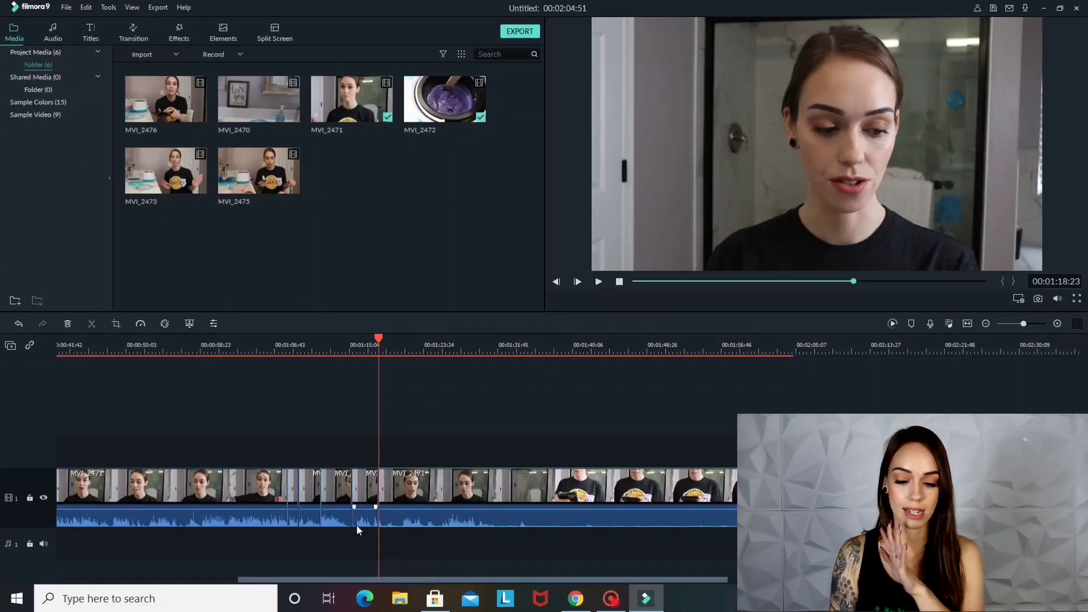
pyautogui.click(137, 31)
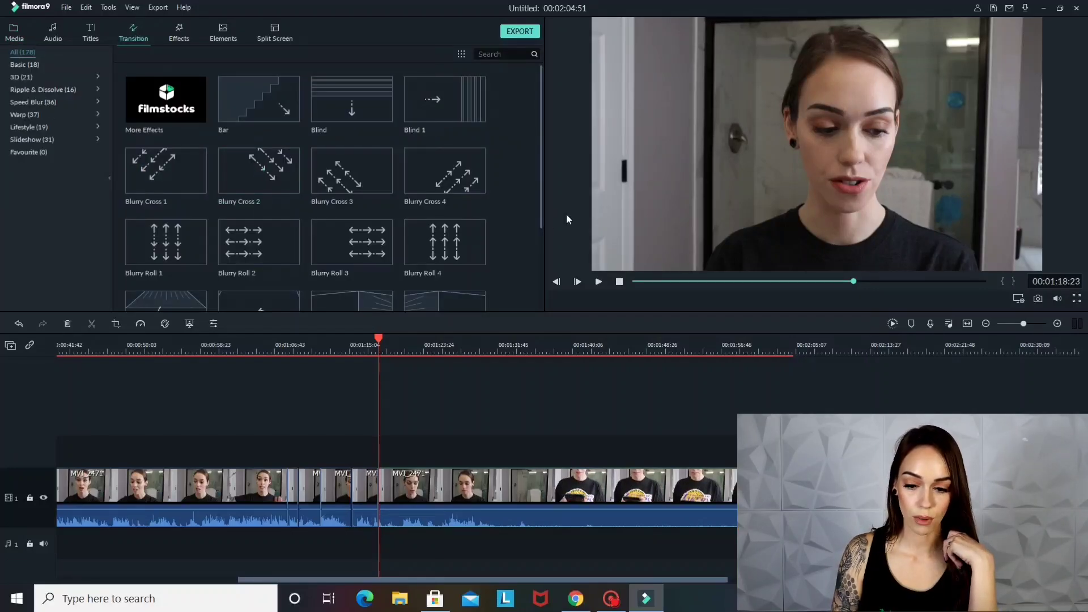
pyautogui.scroll(-2, 541, 240)
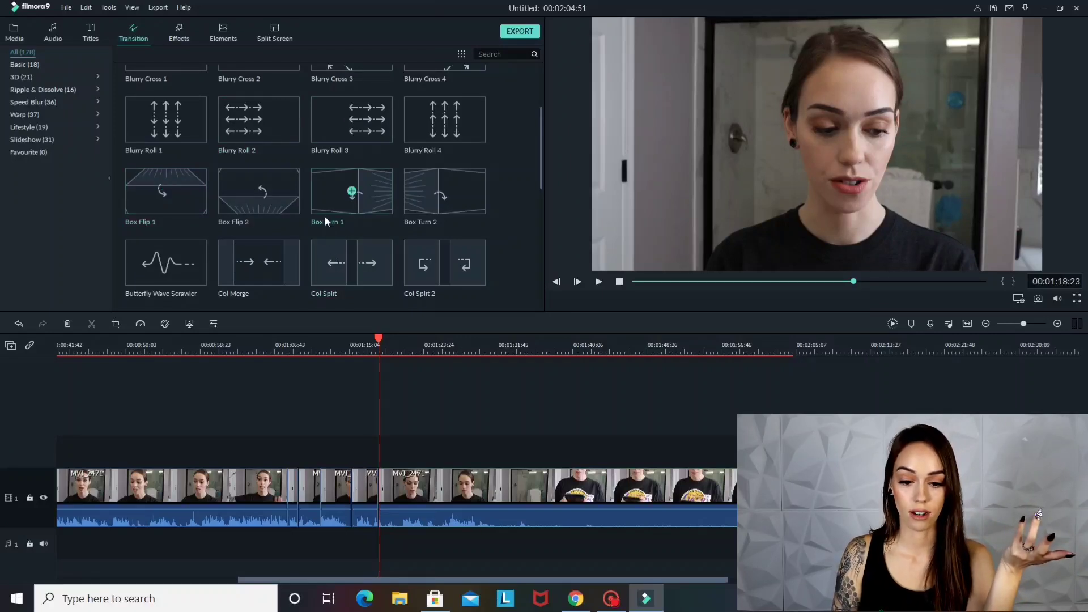
pyautogui.moveTo(325, 206)
pyautogui.mouseDown()
pyautogui.moveTo(307, 361)
pyautogui.moveTo(380, 447)
pyautogui.moveTo(382, 476)
pyautogui.moveTo(369, 480)
pyautogui.mouseUp()
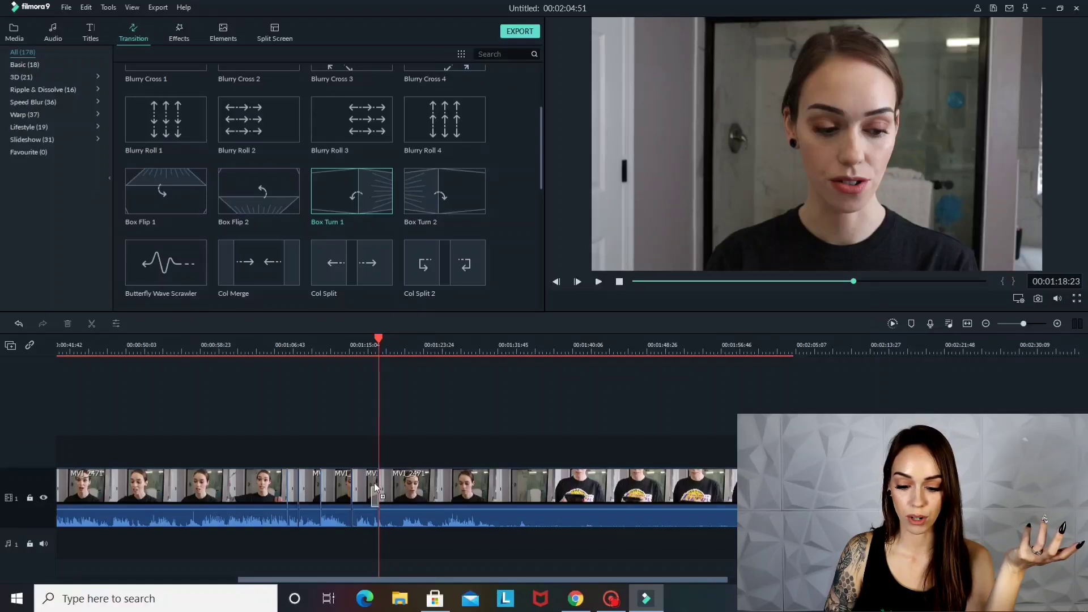
pyautogui.moveTo(378, 481); pyautogui.dragTo(378, 481)
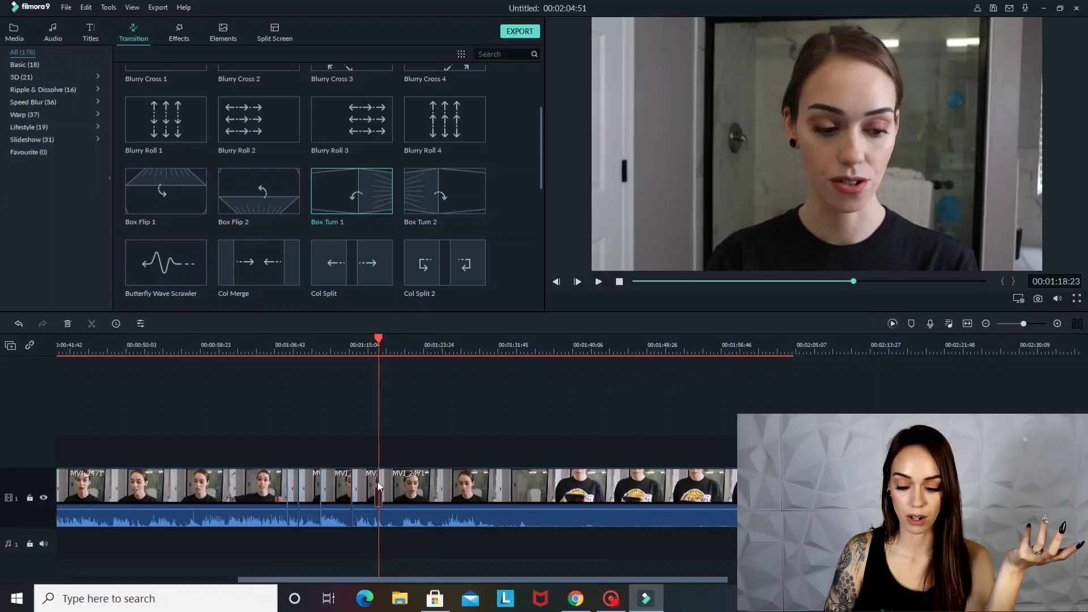
# Play the edit from just before the new cut to check the Box Turn 1 transition
pyautogui.click(368, 344)
pyautogui.click(600, 281)
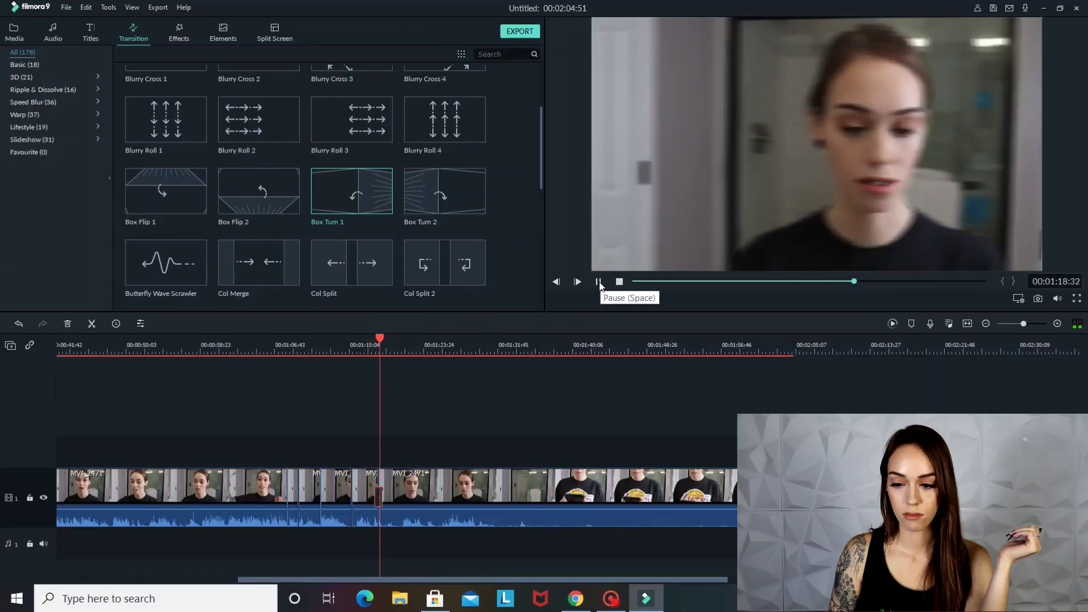
pyautogui.click(600, 281)
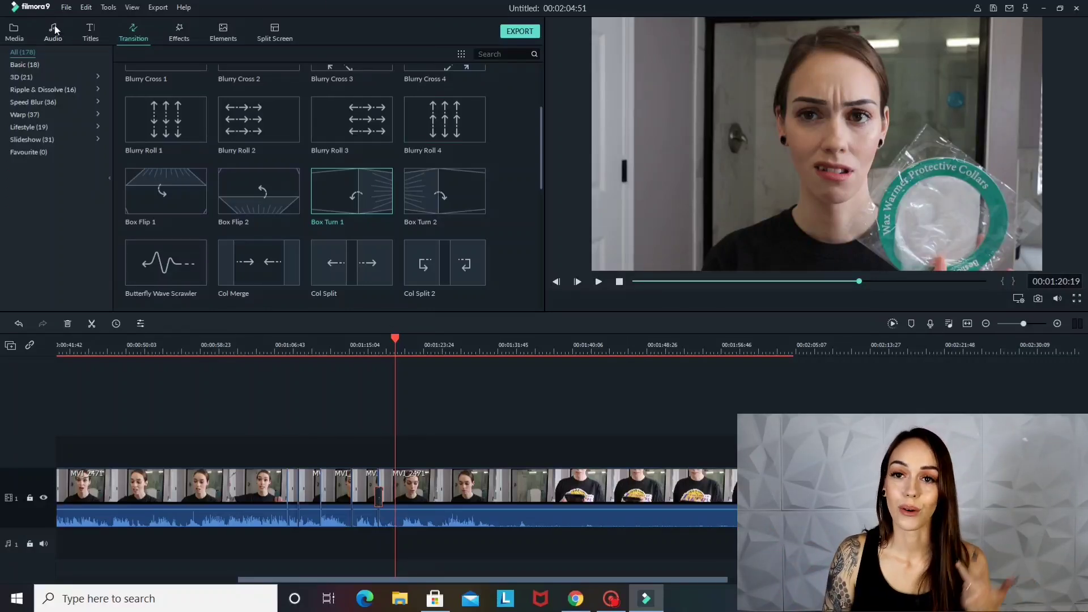
# Browse the title categories and place Title 29 at about 00:01:20 on a track above the MVI_2471 clip
pyautogui.click(90, 28)
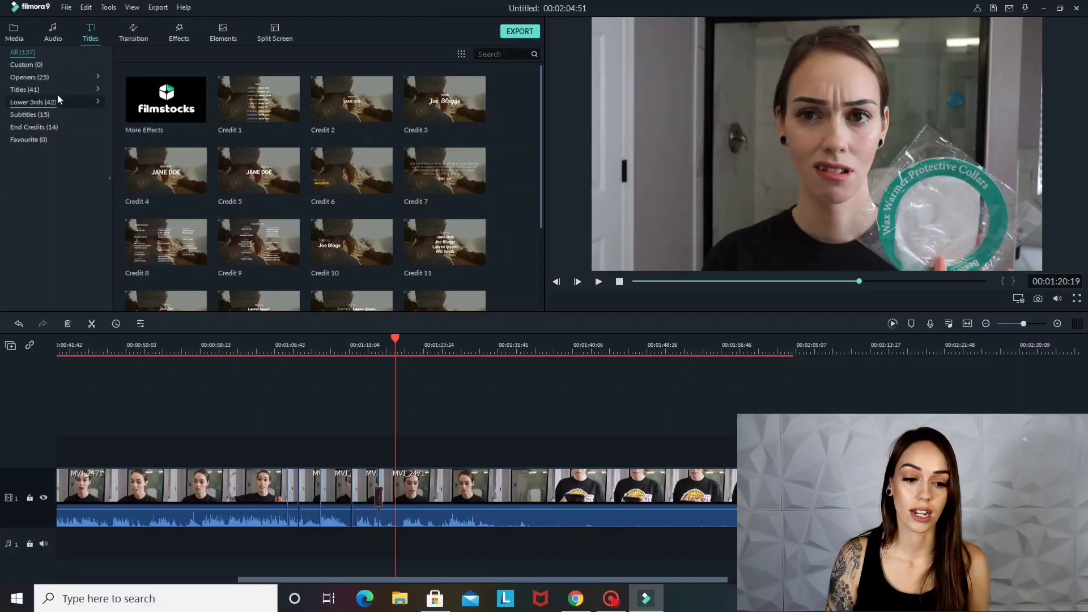
pyautogui.click(26, 80)
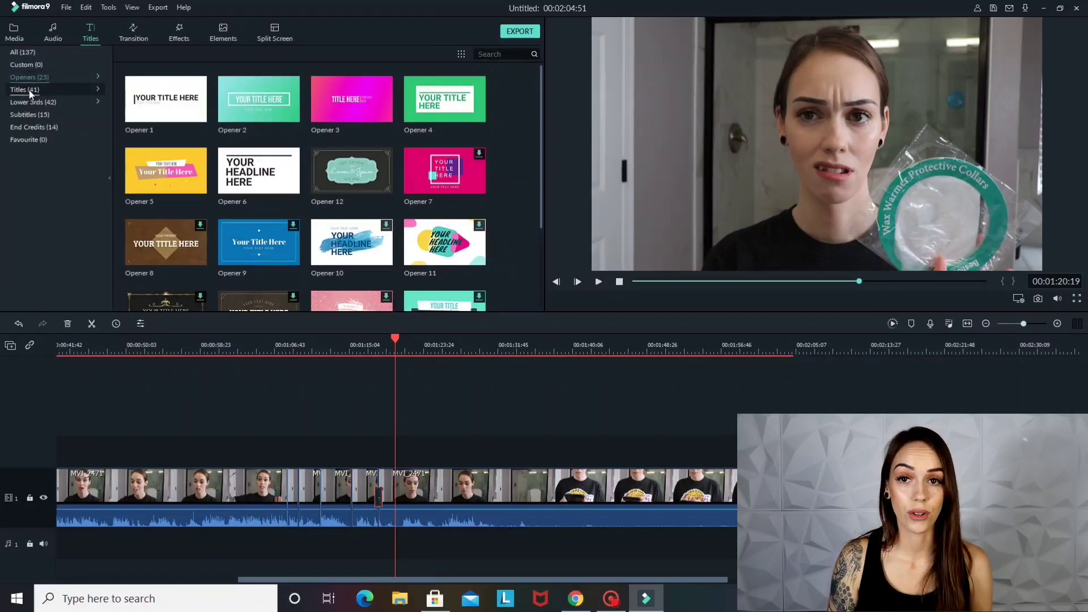
pyautogui.click(29, 92)
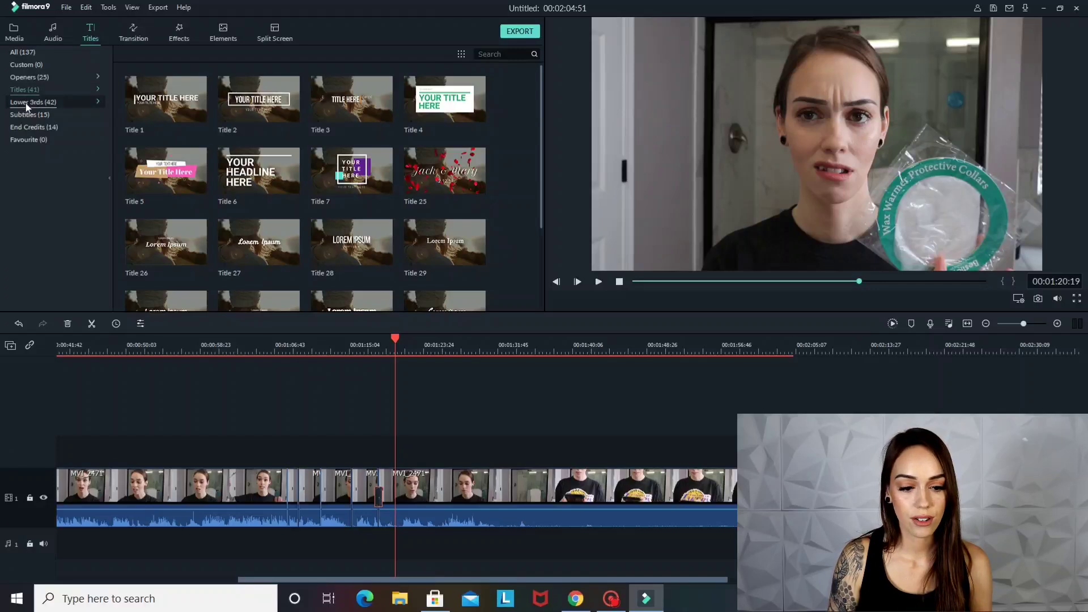
pyautogui.click(26, 104)
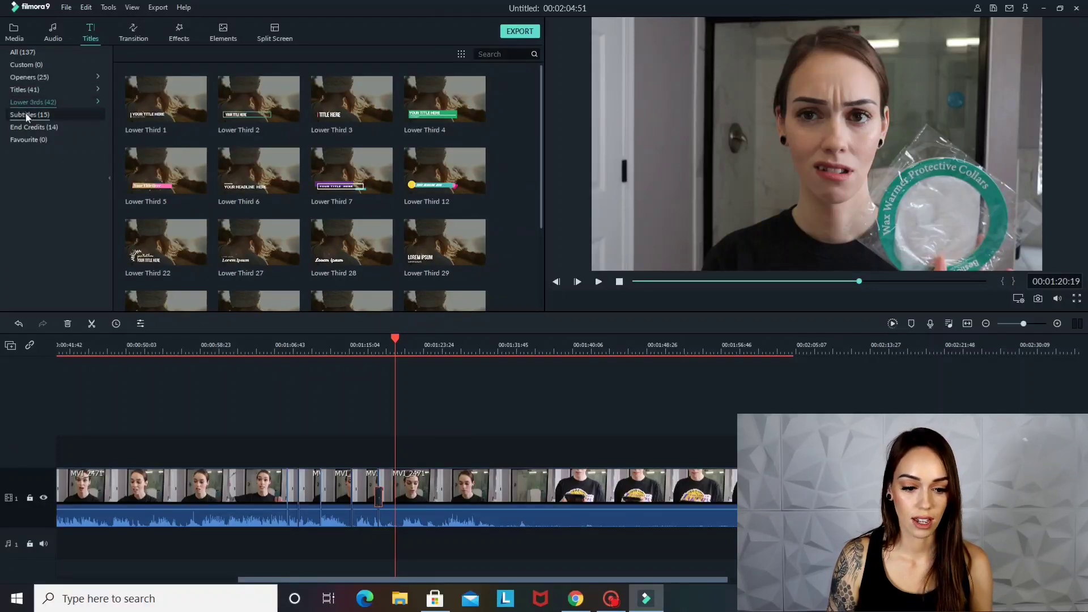
pyautogui.click(25, 113)
pyautogui.click(25, 125)
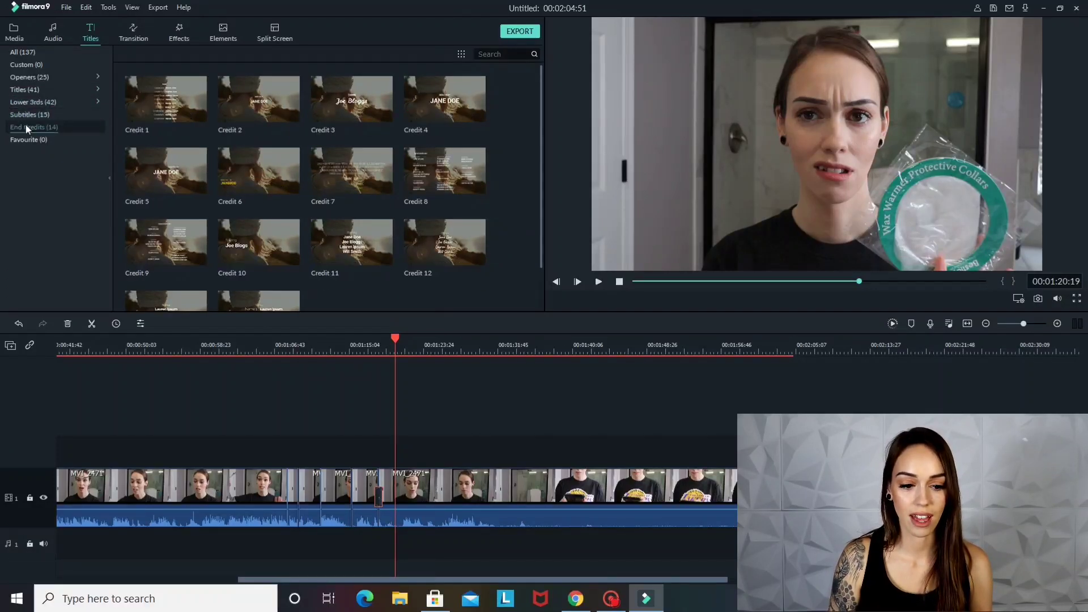
pyautogui.click(32, 92)
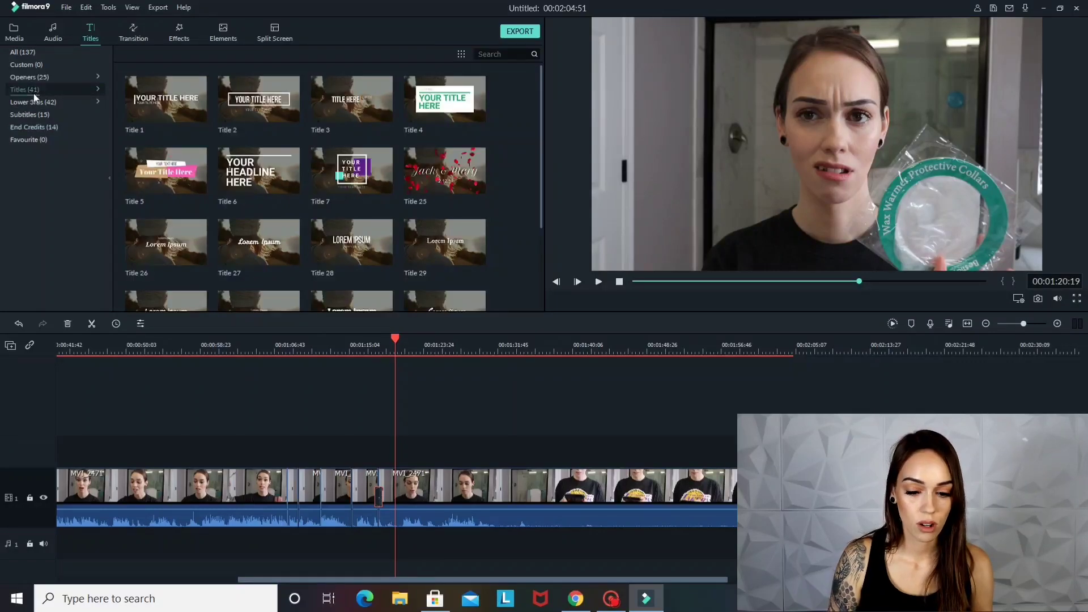
pyautogui.moveTo(417, 243); pyautogui.dragTo(402, 428)
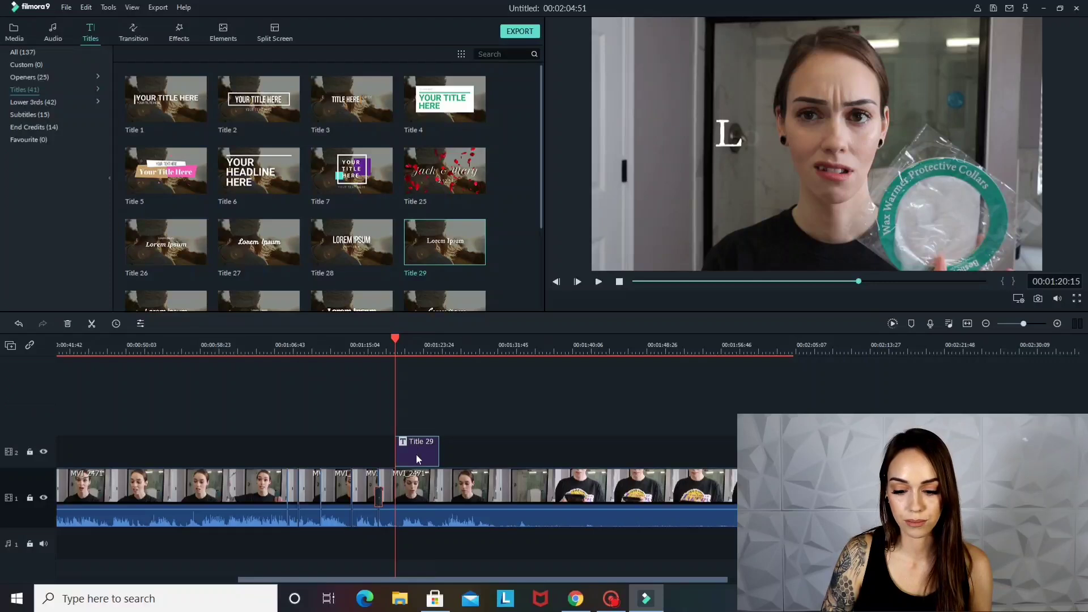
# Change the Title 29 text to "how to be weird" and move it to the lower-left area of the video frame
pyautogui.doubleClick(416, 454)
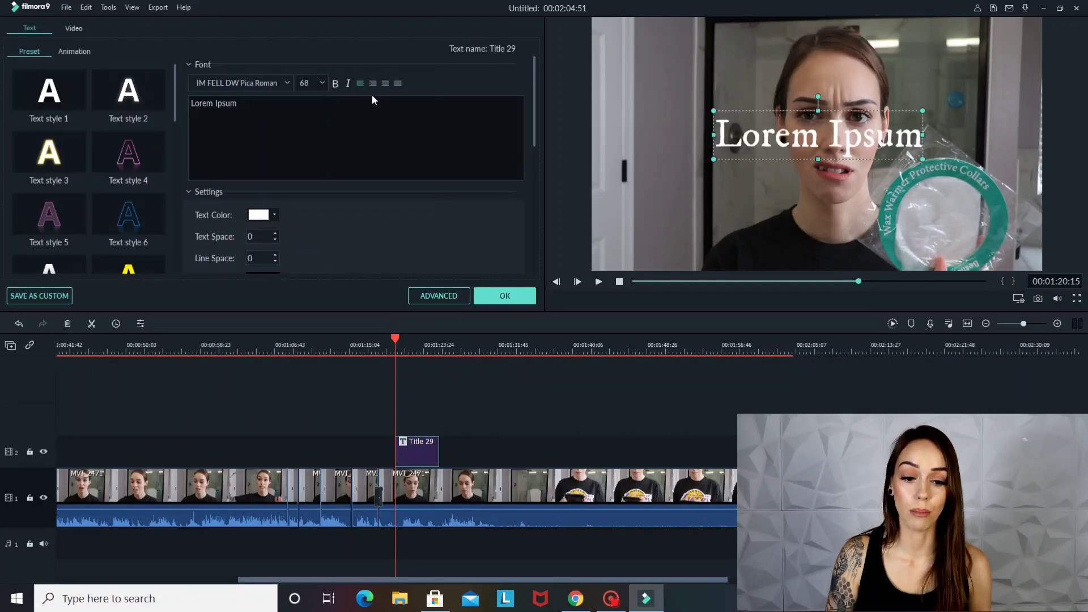
pyautogui.tripleClick(352, 106)
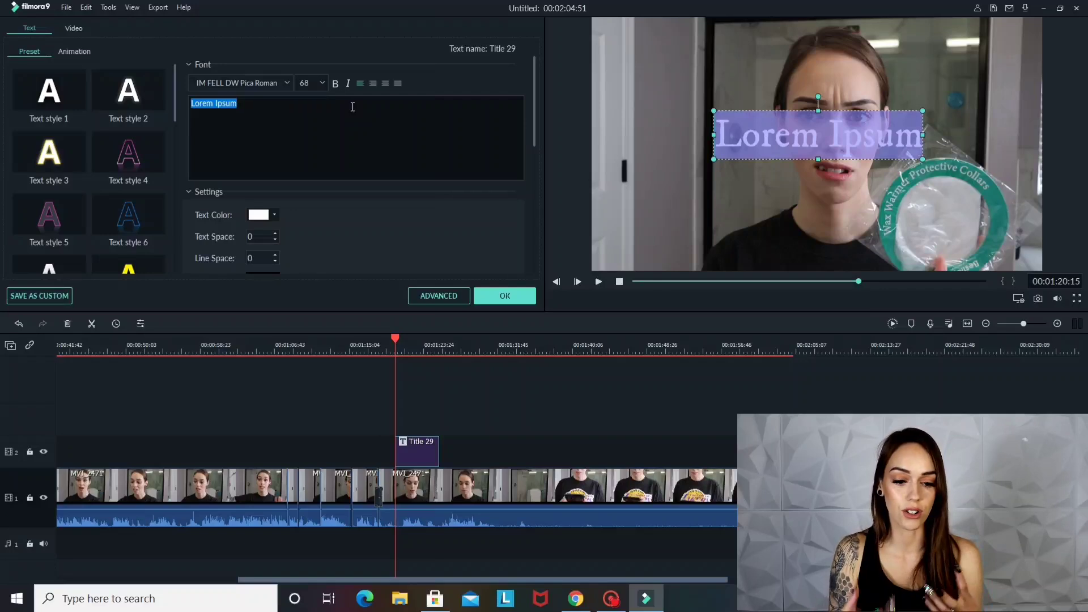
pyautogui.write('h')
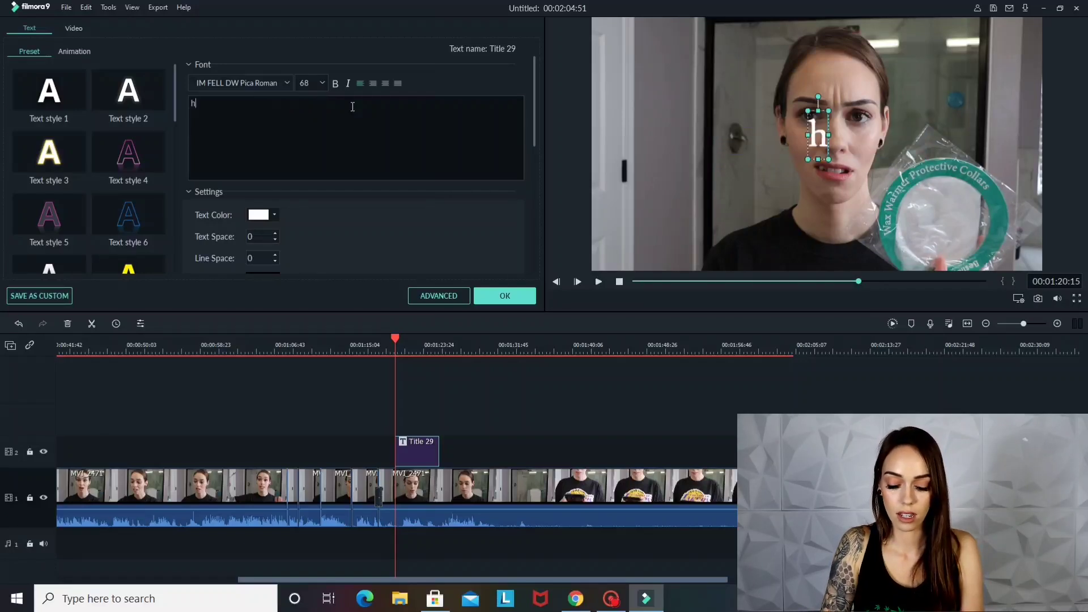
pyautogui.write('ow to')
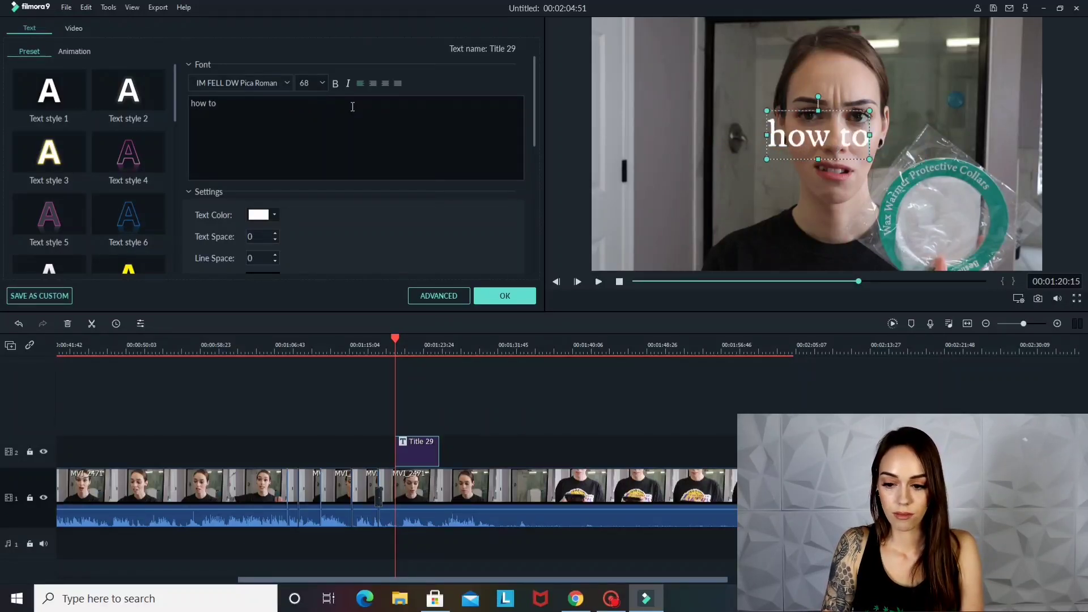
pyautogui.write(' be weird')
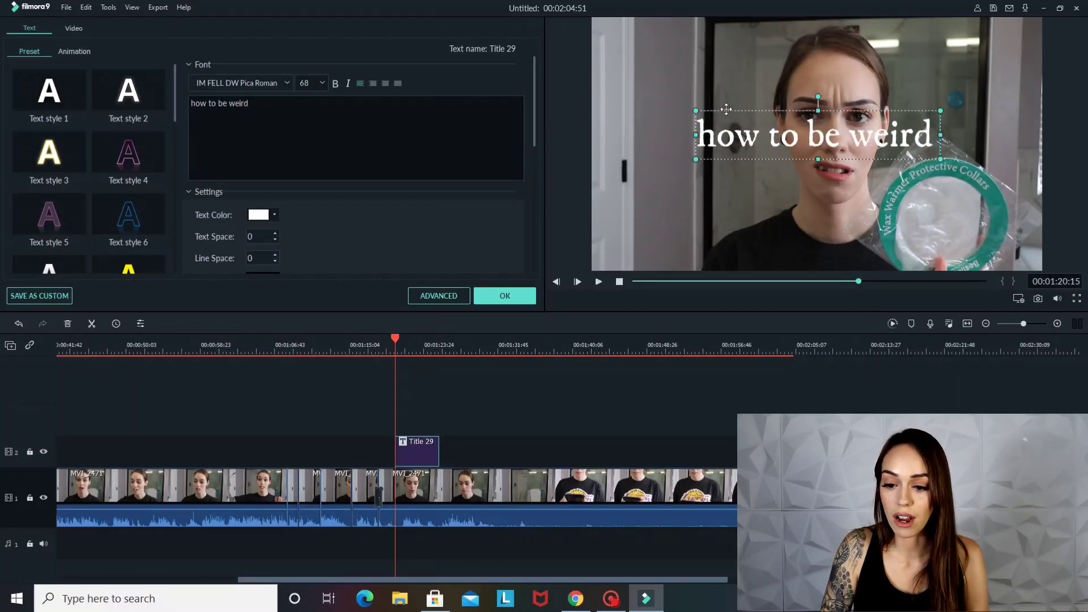
pyautogui.moveTo(726, 110); pyautogui.dragTo(634, 221)
pyautogui.click(505, 291)
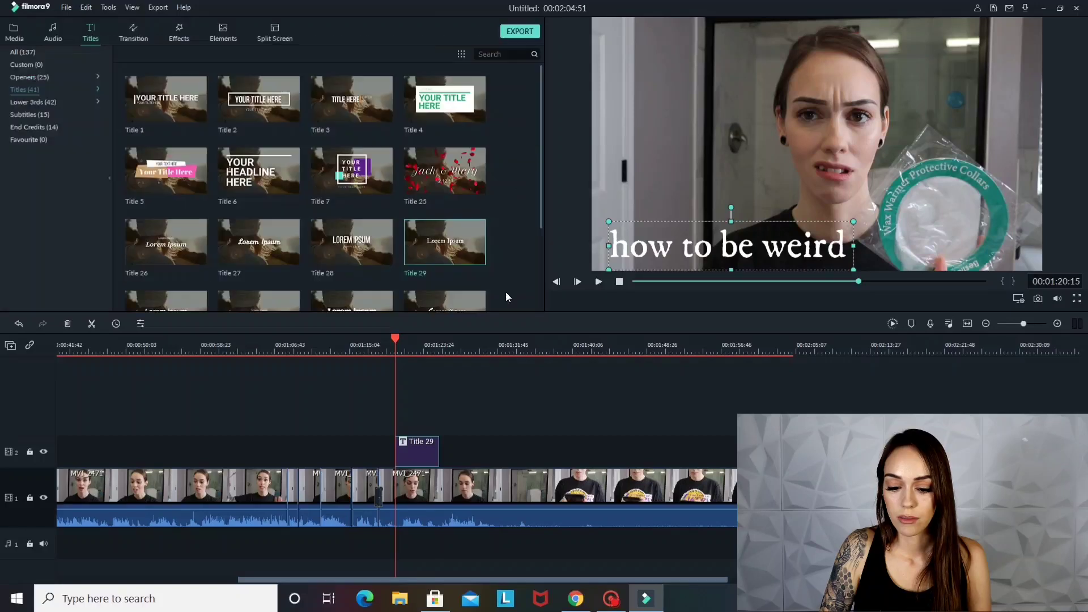
# Play the edit from just before Title 29 to check how the "how to be weird" title appears
pyautogui.click(377, 347)
pyautogui.click(598, 281)
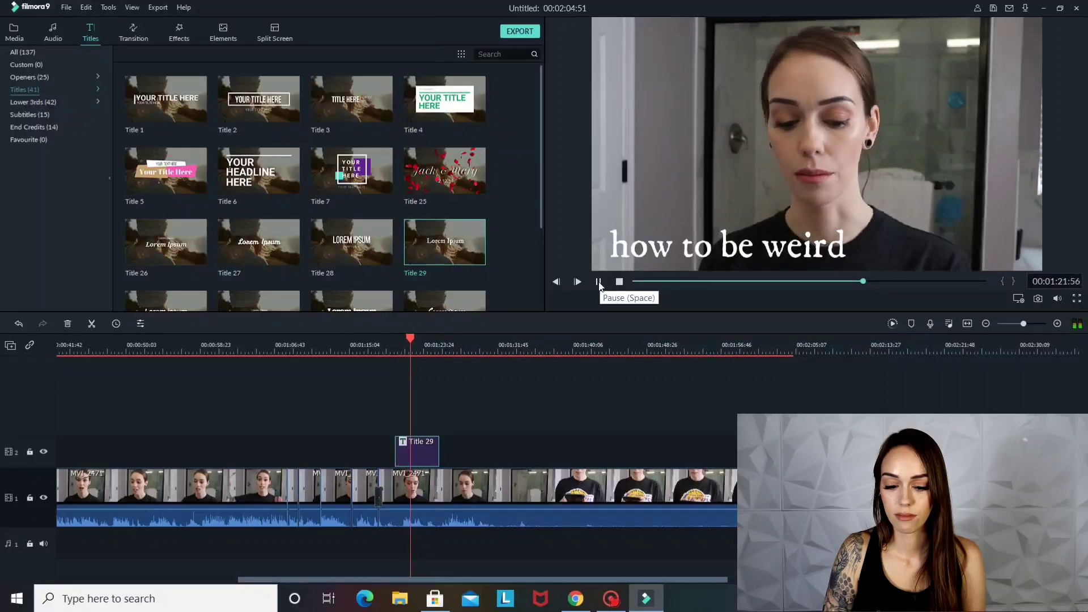
pyautogui.click(599, 282)
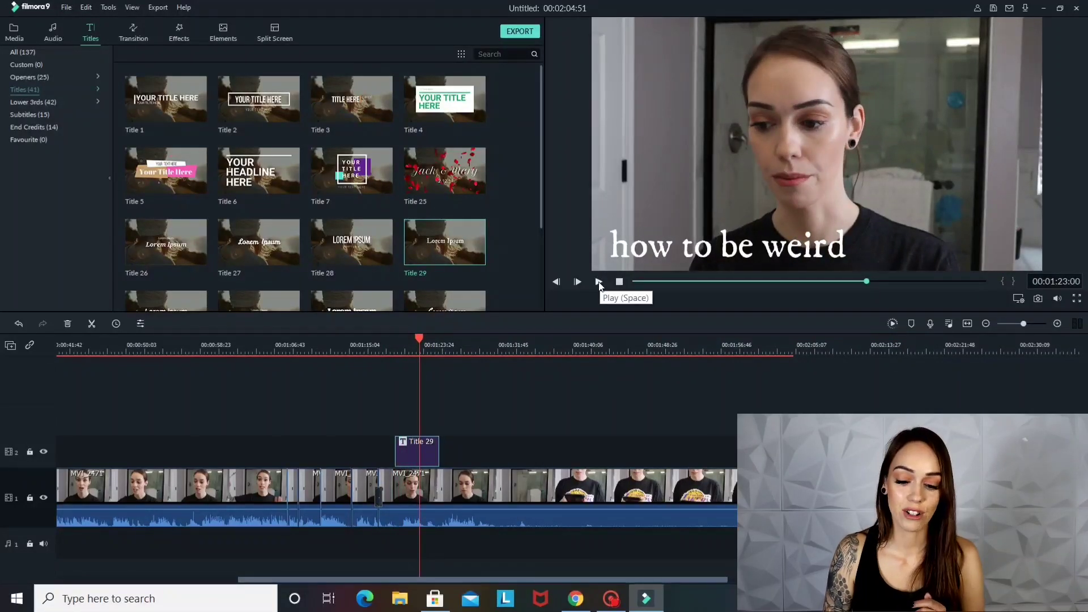
# Split Title 29 at about 00:01:23, delete its second part, and extend the remaining part to end slightly beyond its original length
pyautogui.click(91, 324)
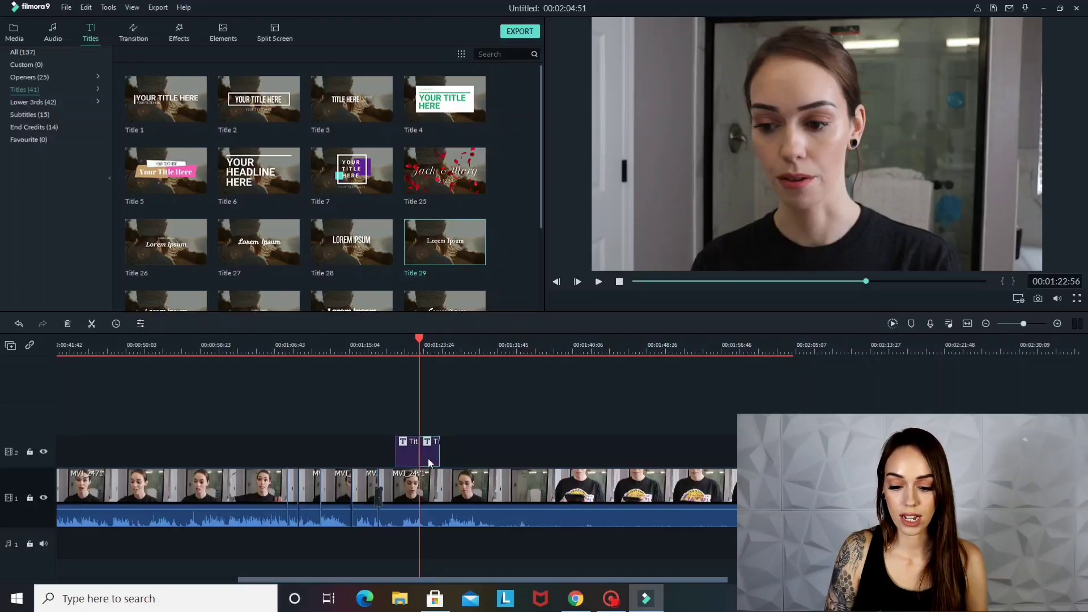
pyautogui.press('Delete')
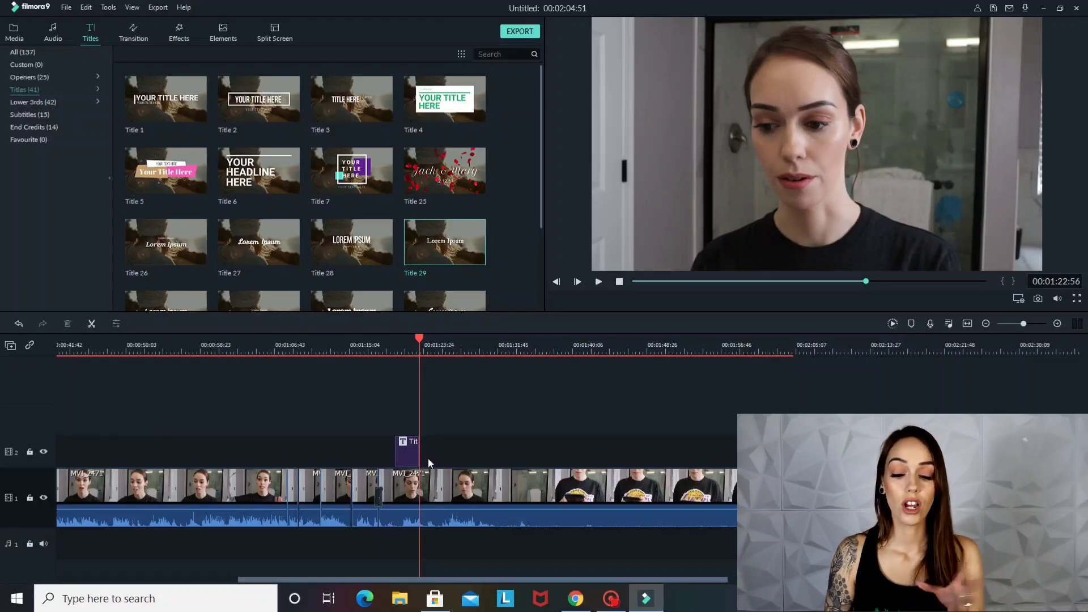
pyautogui.click(418, 451)
pyautogui.moveTo(418, 448); pyautogui.dragTo(443, 452)
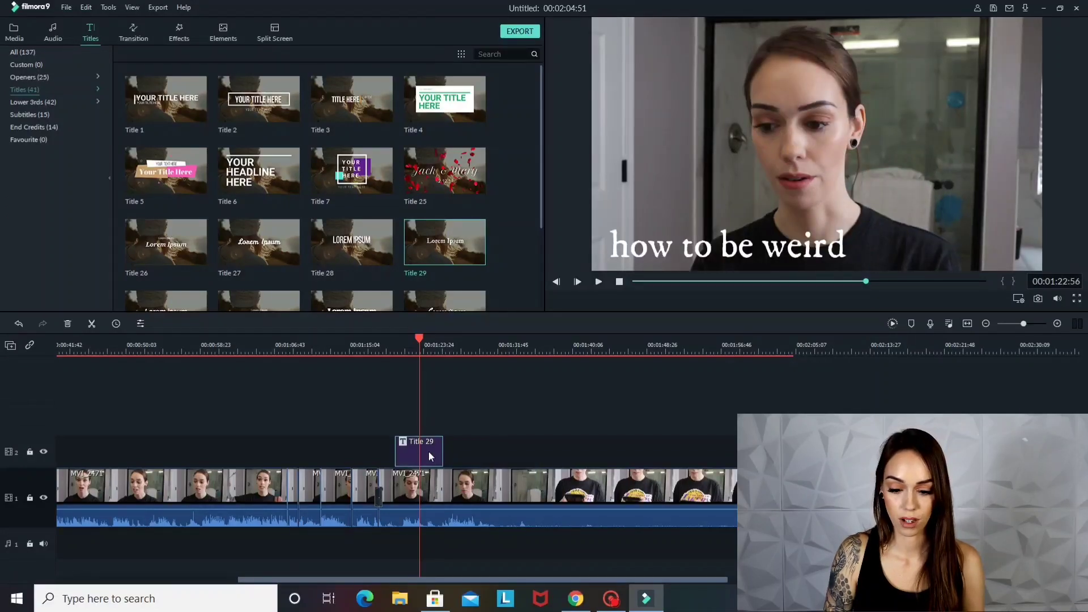
# Delete Title 29, undo the deletion, and play the edit from 00:01:20:15
pyautogui.press('Delete')
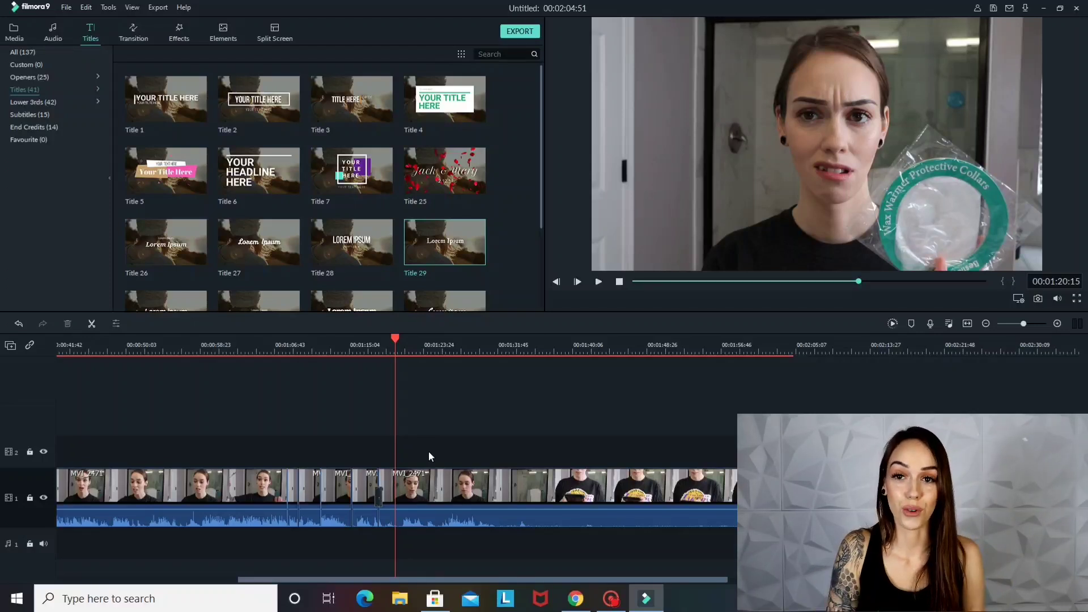
pyautogui.hotkey('ctrl', 'z')
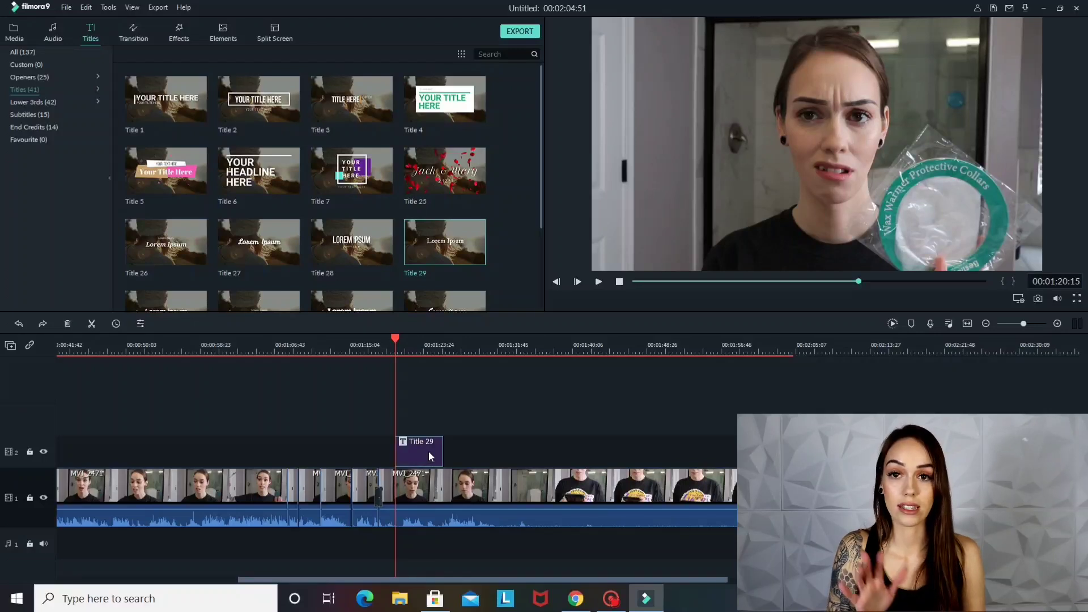
pyautogui.click(600, 283)
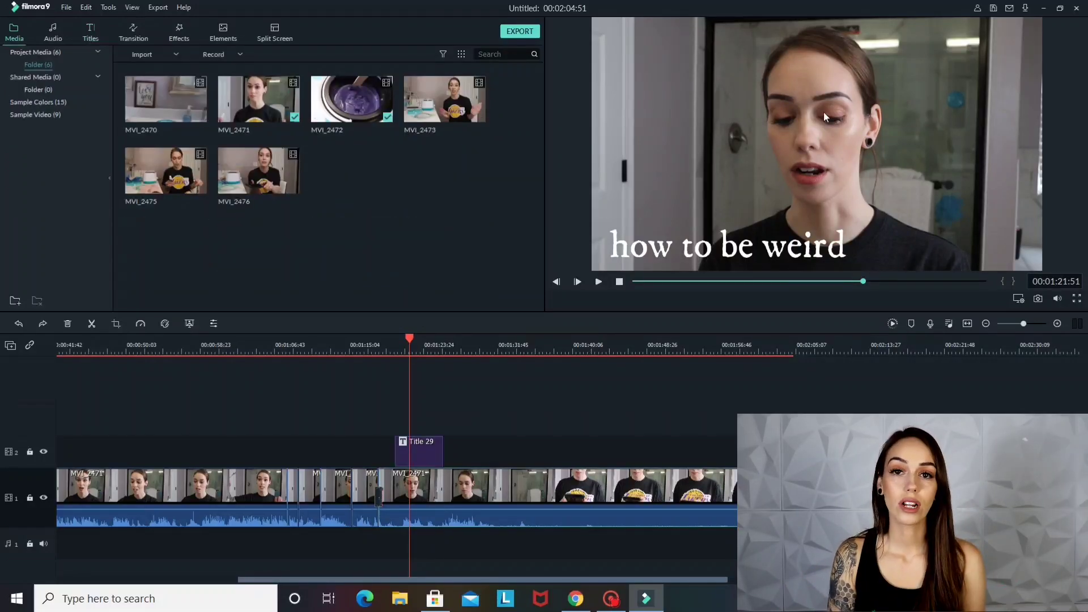
# In Advanced Color Correction for the MVI_2471 segment starting at about 00:01:12, roughly lower Exposure and Contrast, raise Brightness and set Vibrance to -90
pyautogui.click(824, 111)
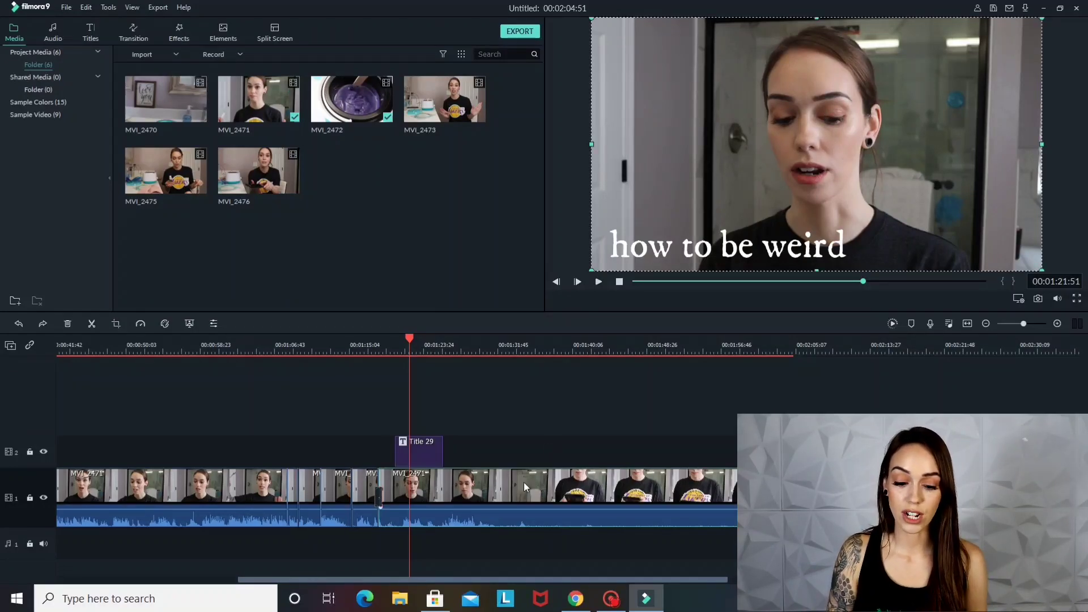
pyautogui.click(343, 489)
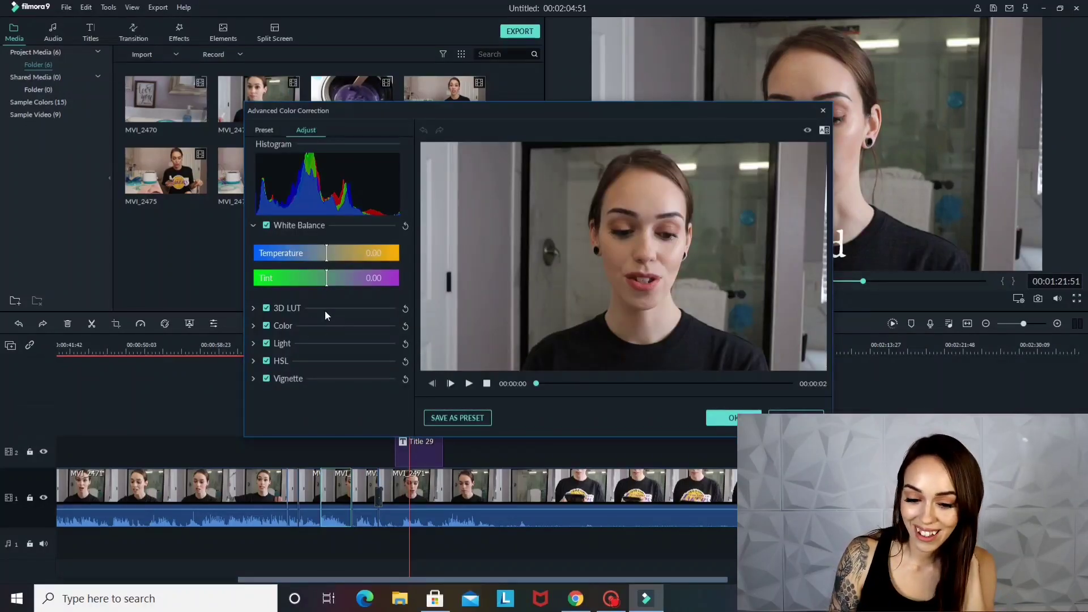
pyautogui.click(321, 325)
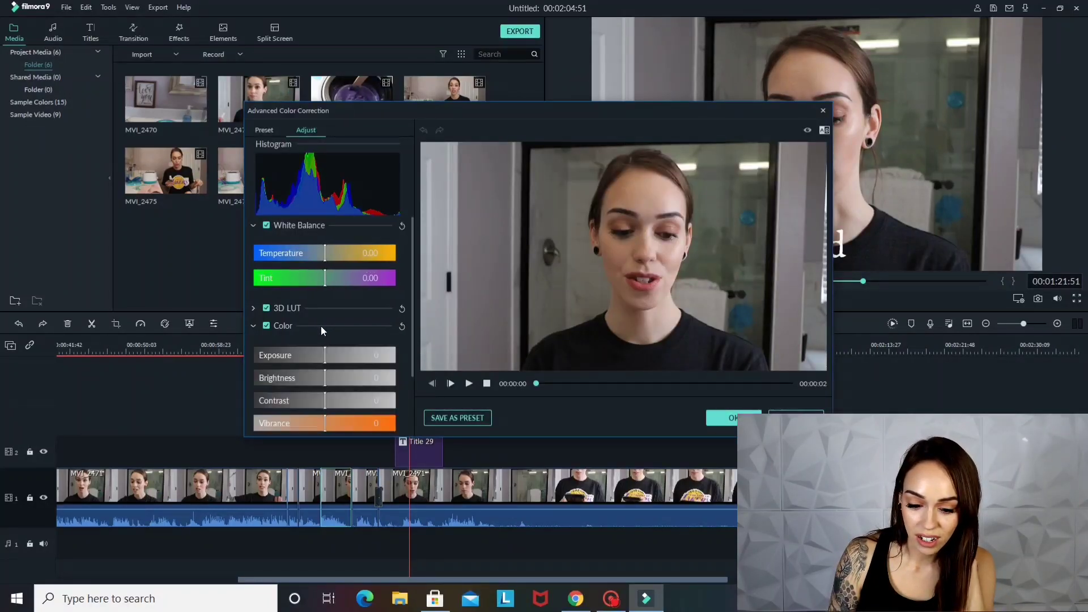
pyautogui.click(264, 378)
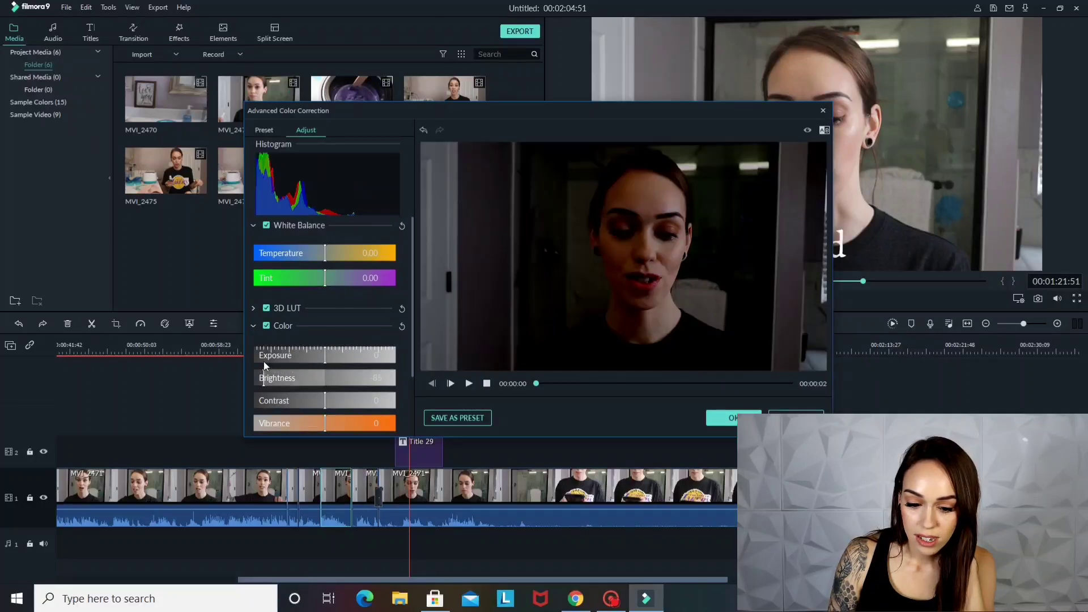
pyautogui.click(264, 355)
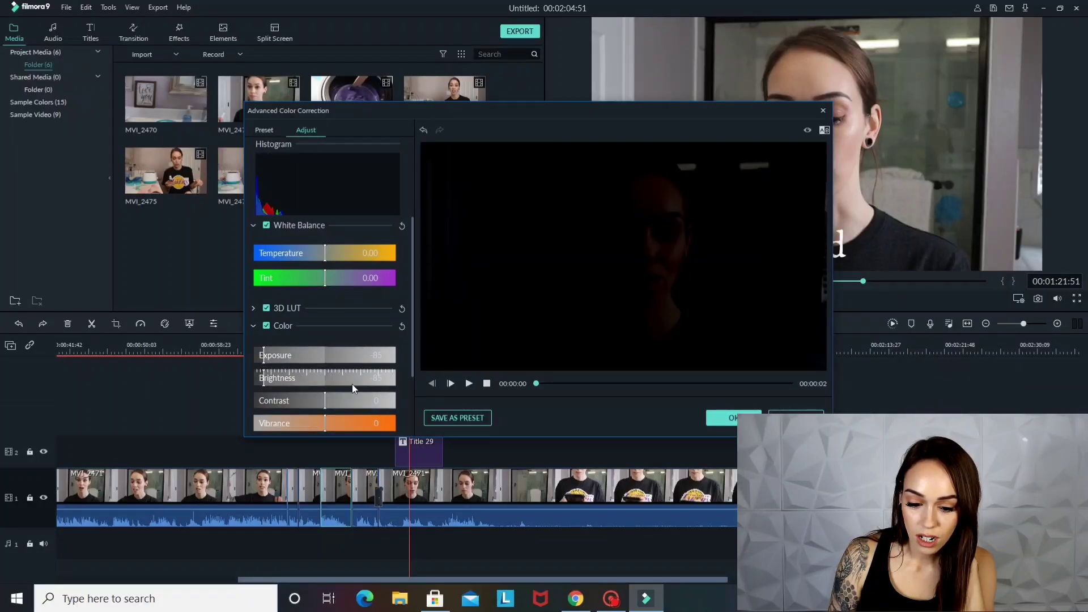
pyautogui.click(379, 373)
pyautogui.click(280, 404)
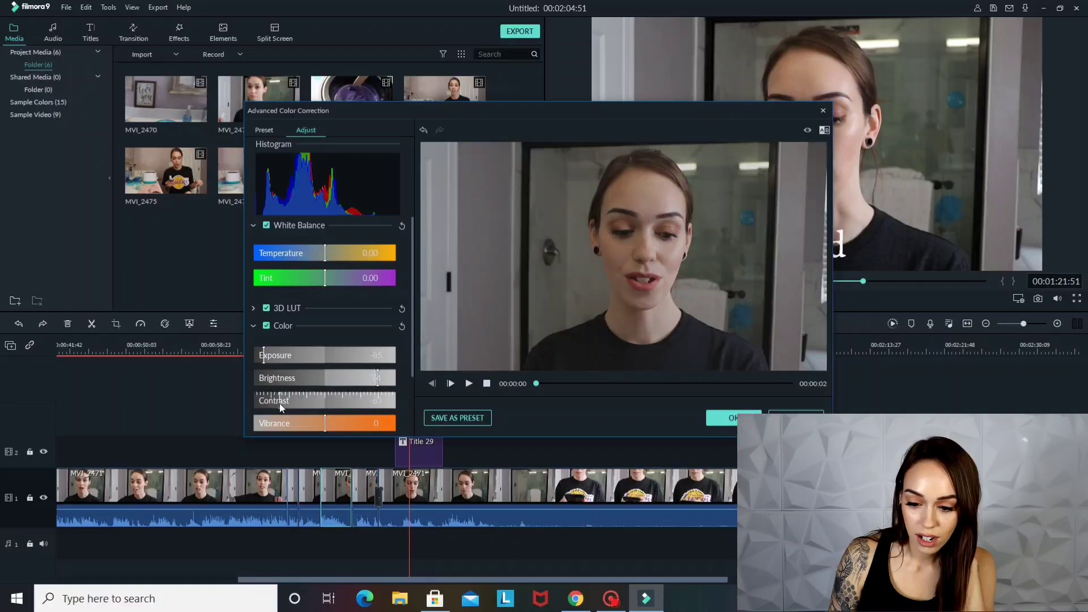
pyautogui.click(260, 427)
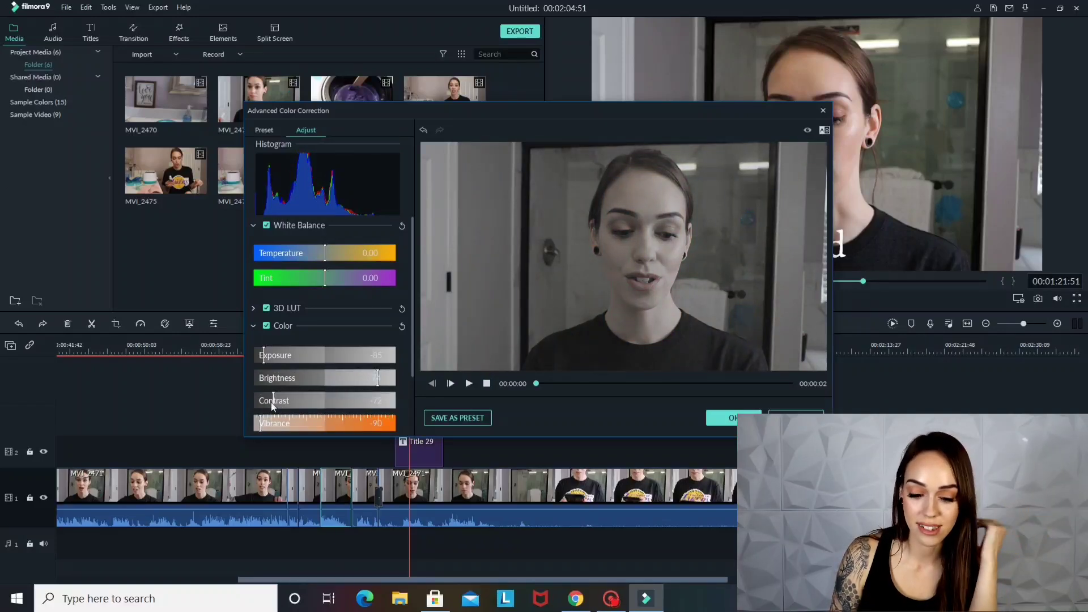
# Refine the segment's color to Exposure -43, Brightness 55, Contrast -80 and Vibrance -93, and apply the correction
pyautogui.click(306, 356)
pyautogui.click(294, 355)
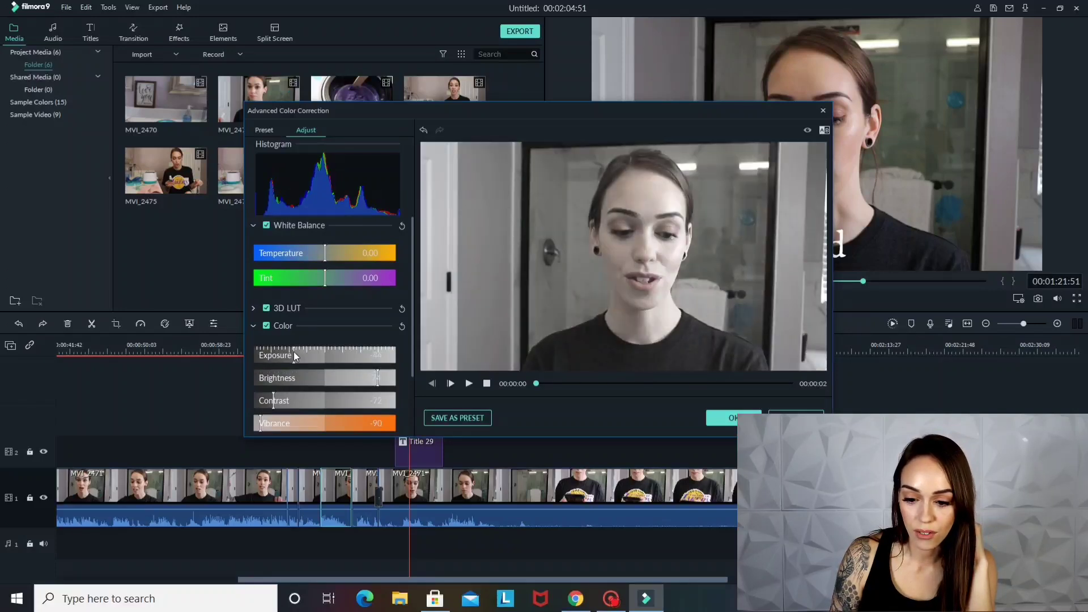
pyautogui.moveTo(283, 381); pyautogui.dragTo(365, 378)
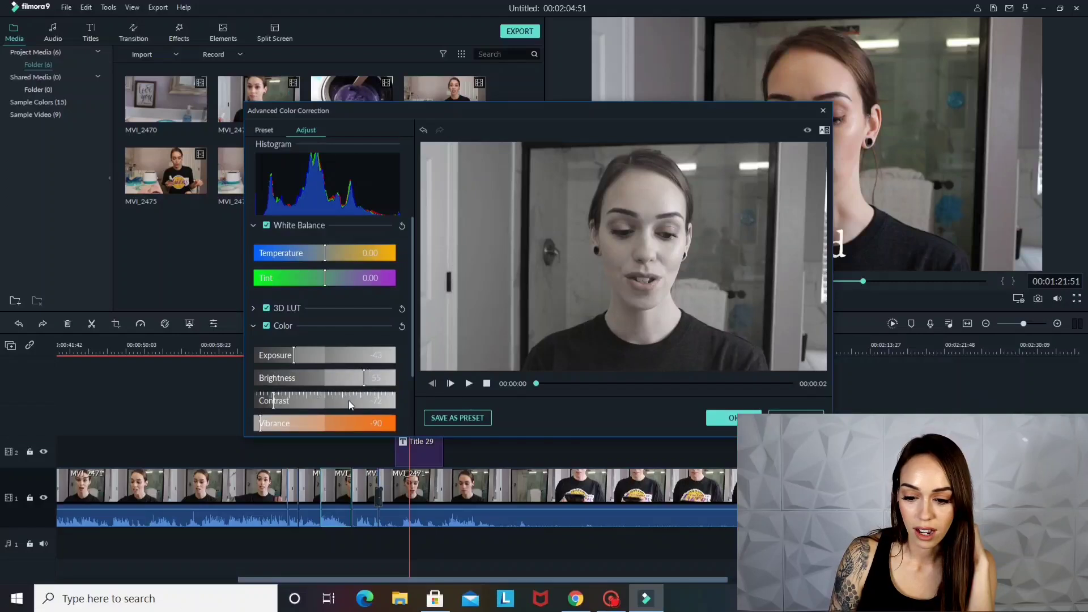
pyautogui.click(349, 400)
pyautogui.click(267, 400)
pyautogui.click(260, 424)
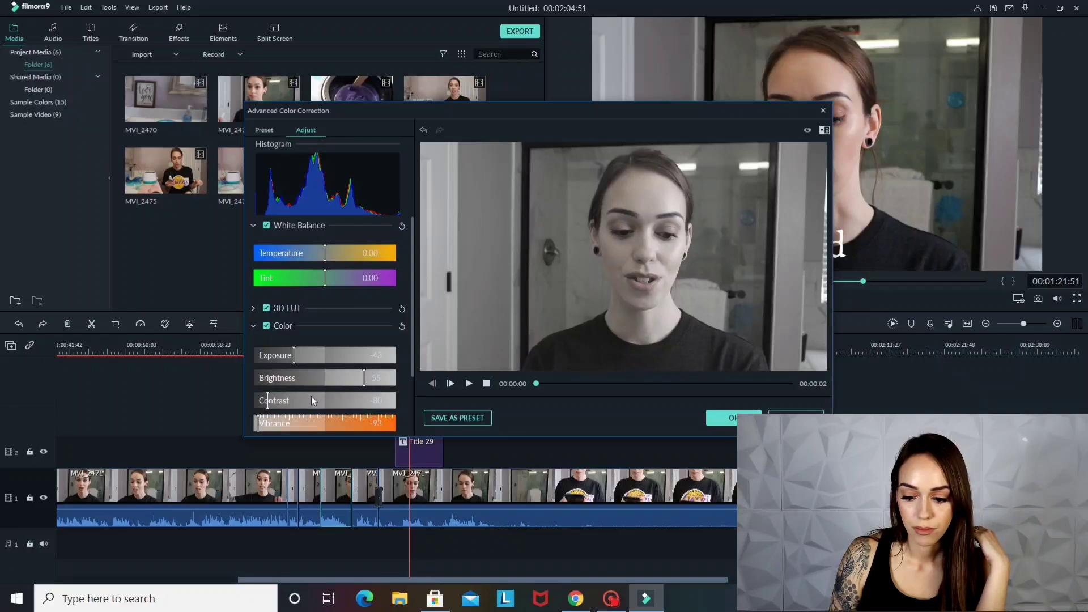
pyautogui.click(733, 418)
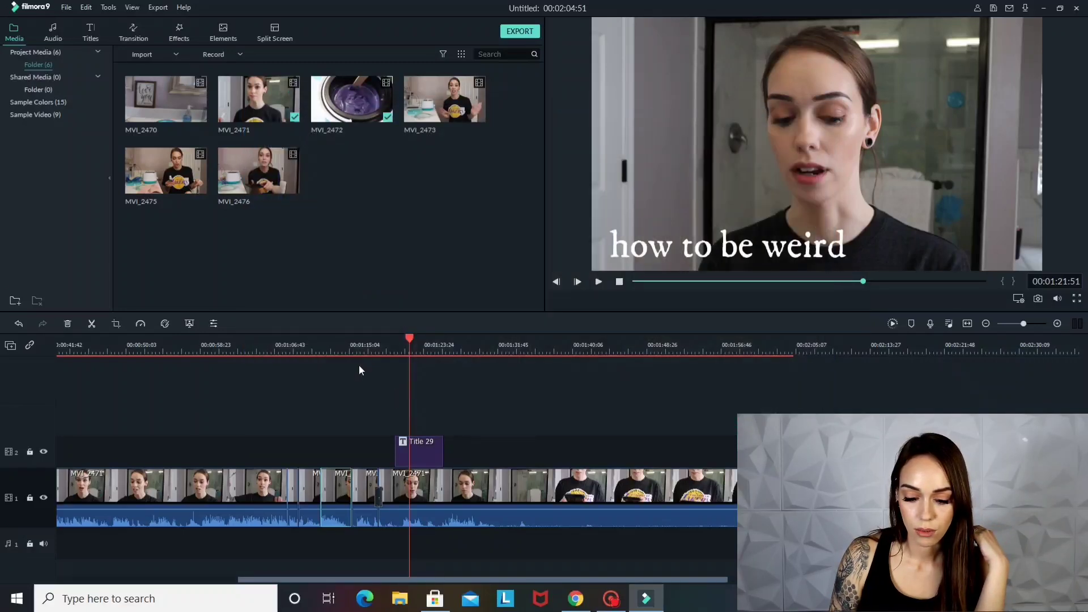
# Play the edit from about 00:01:10:37 to check the desaturated segment
pyautogui.click(309, 345)
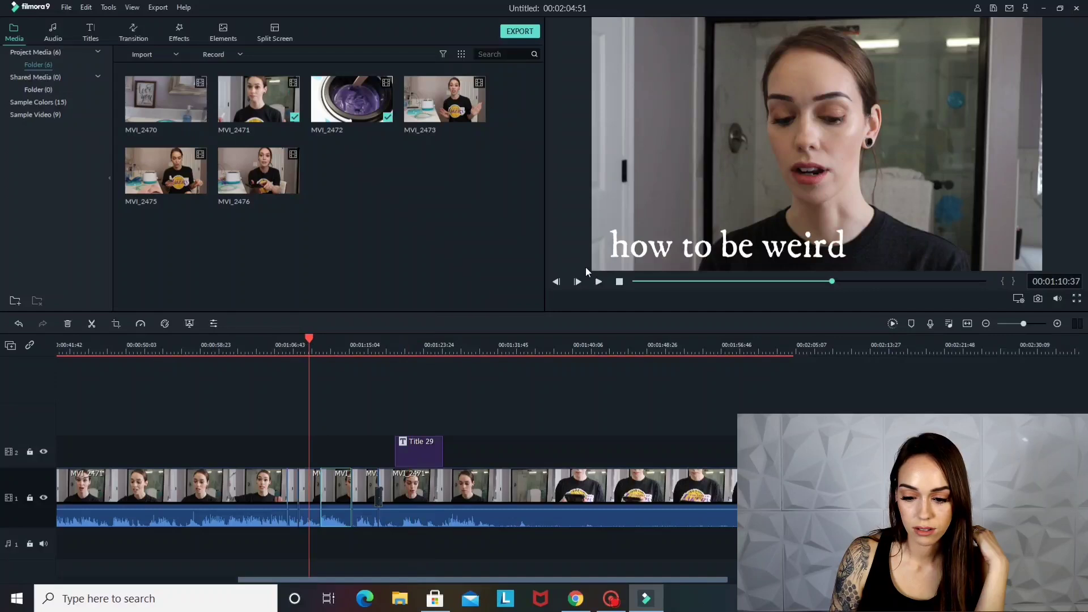
pyautogui.click(600, 282)
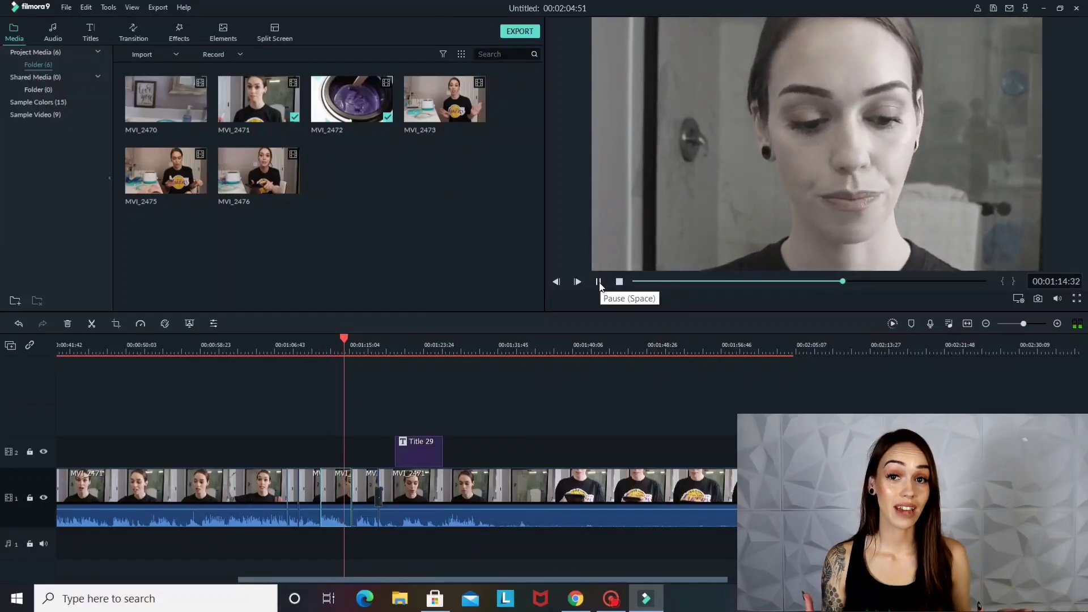
pyautogui.click(599, 281)
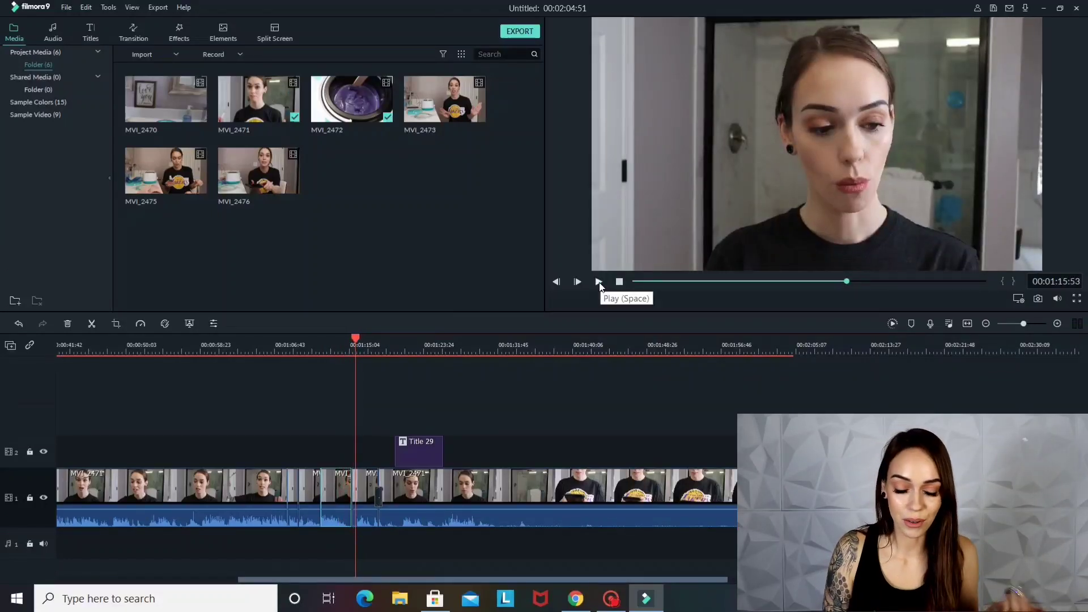
# Reopen the segment's Advanced Color Correction and set the white balance to Temperature -53.93 and Tint 43.84
pyautogui.click(165, 327)
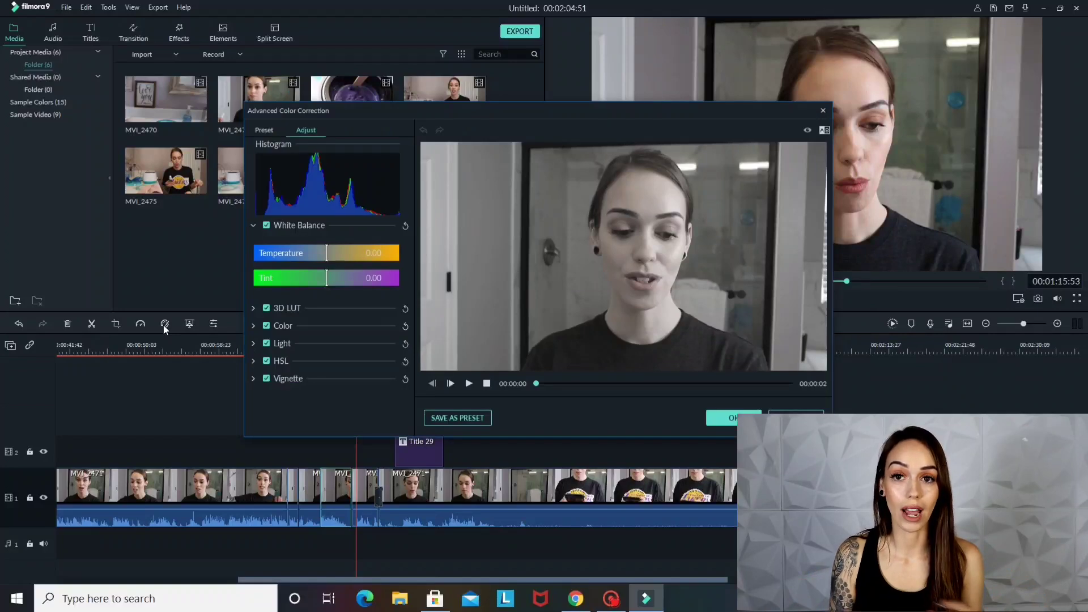
pyautogui.click(267, 255)
pyautogui.moveTo(376, 281); pyautogui.dragTo(382, 280)
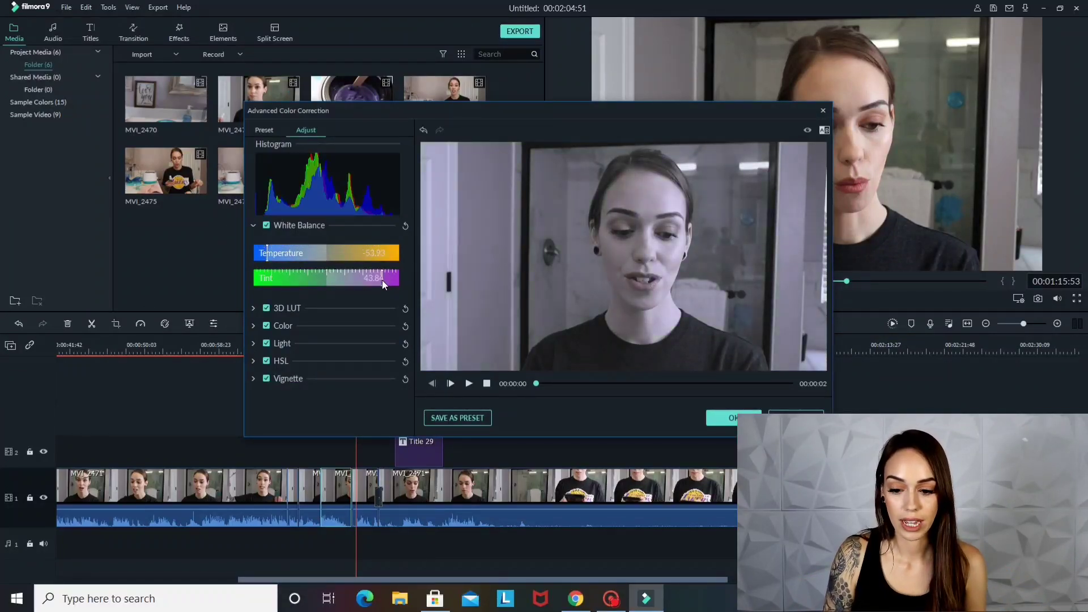
# Raise the segment's Highlights and Whites, set Shadows to -65 and Blacks to -76, and apply the correction
pyautogui.click(318, 308)
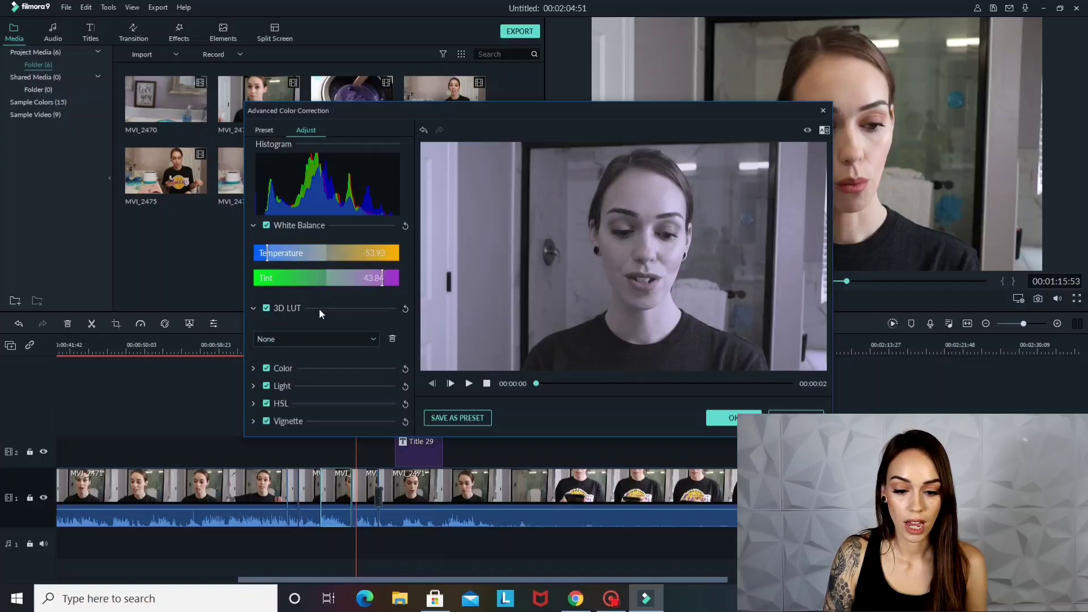
pyautogui.click(315, 386)
pyautogui.click(361, 416)
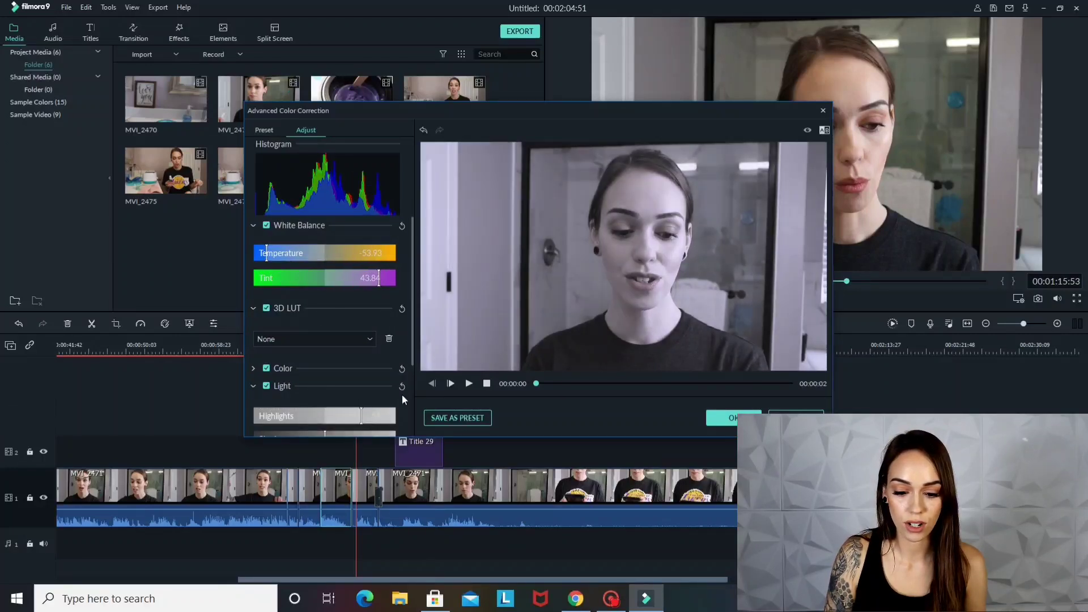
pyautogui.scroll(-3, 412, 405)
pyautogui.click(376, 382)
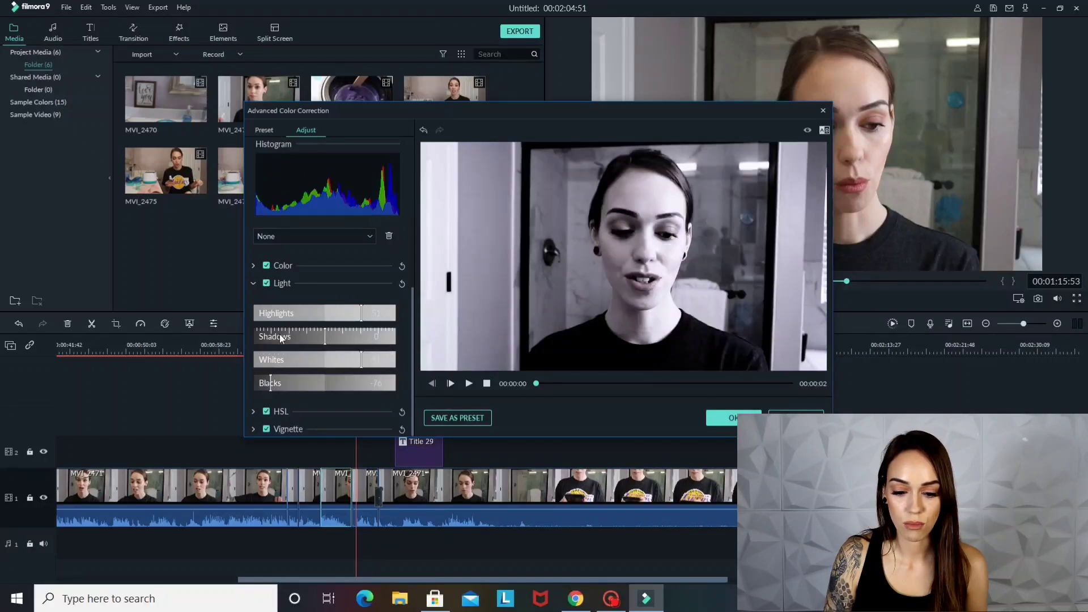
pyautogui.click(278, 336)
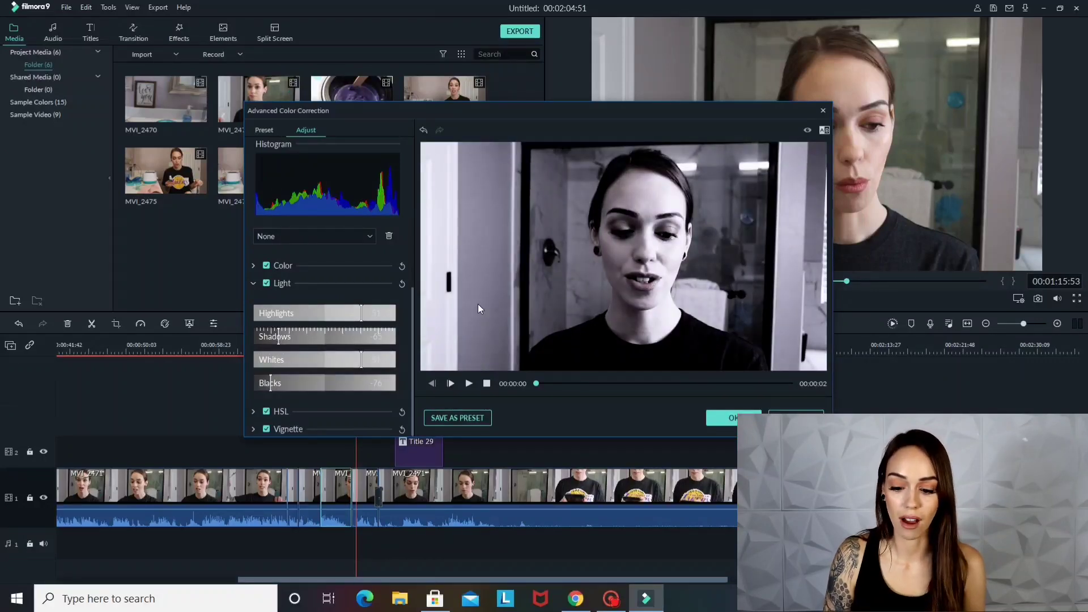
pyautogui.click(734, 417)
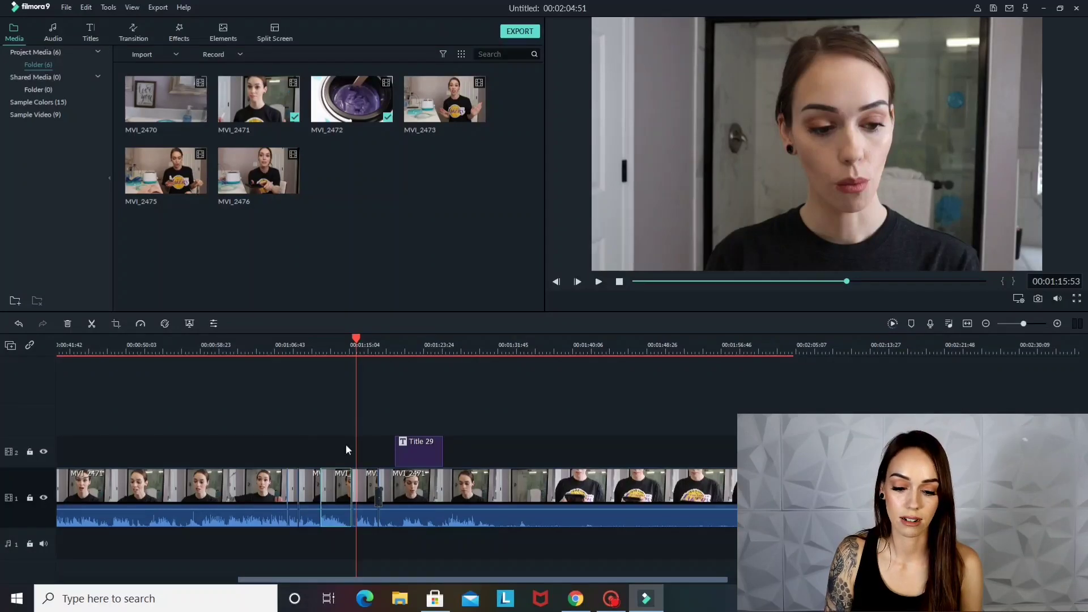
# Play the edit from just before the color-corrected segment to check its high-contrast, purple-tinted look
pyautogui.click(304, 340)
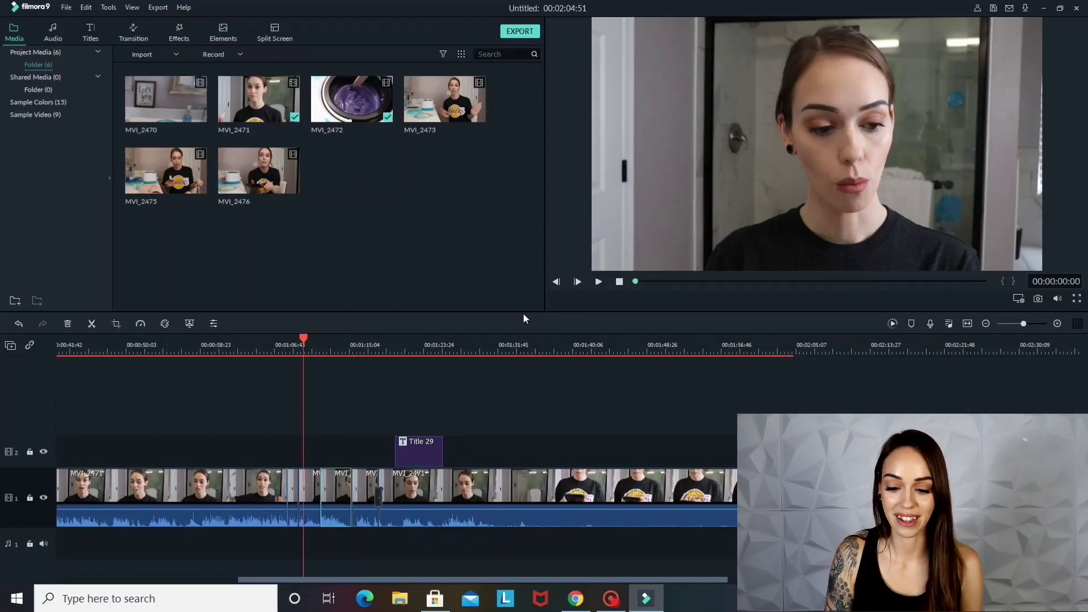
pyautogui.click(598, 282)
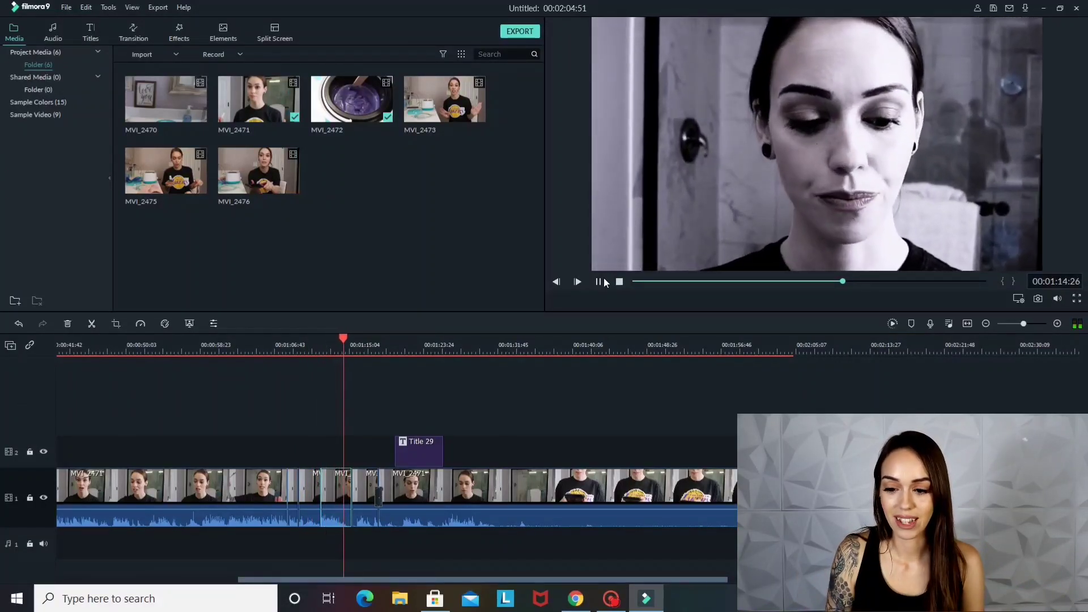
pyautogui.click(598, 281)
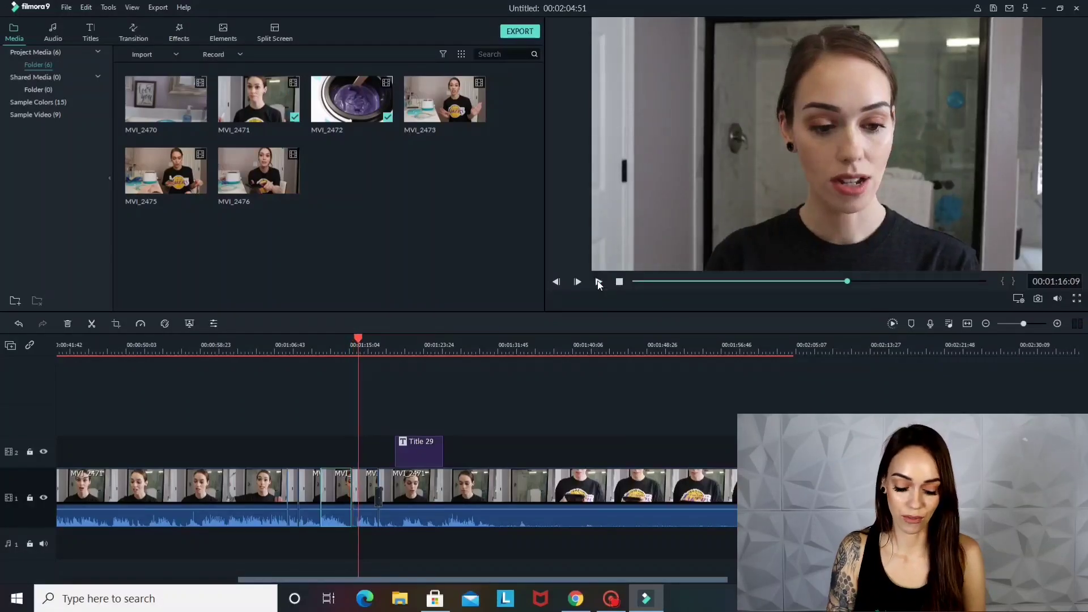
# Undo the last color correction and replay the segment from about 00:01:10:40
pyautogui.hotkey('ctrl', 'z')
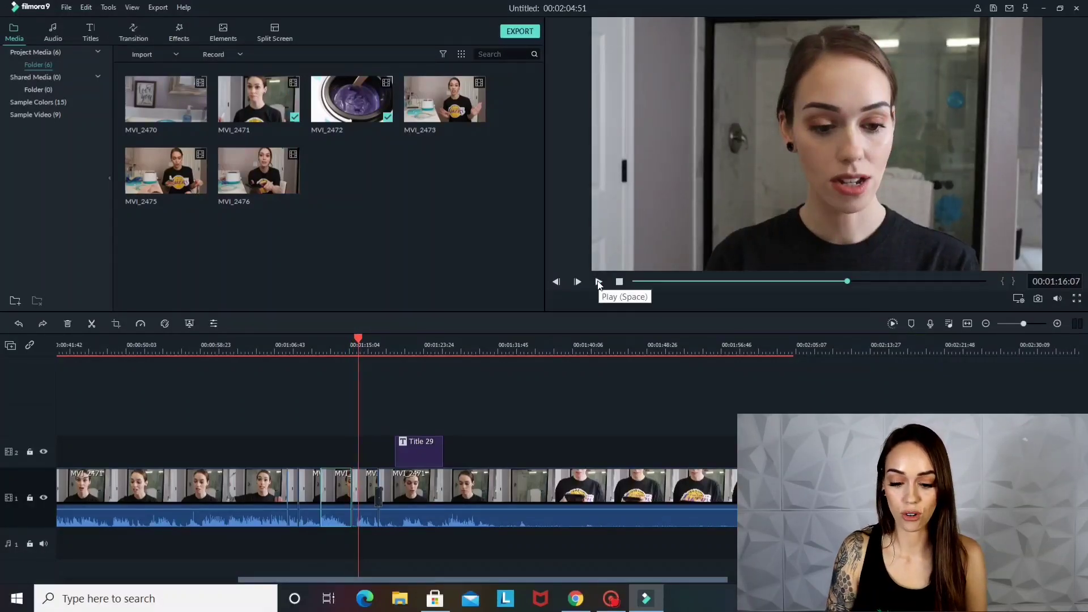
pyautogui.click(309, 345)
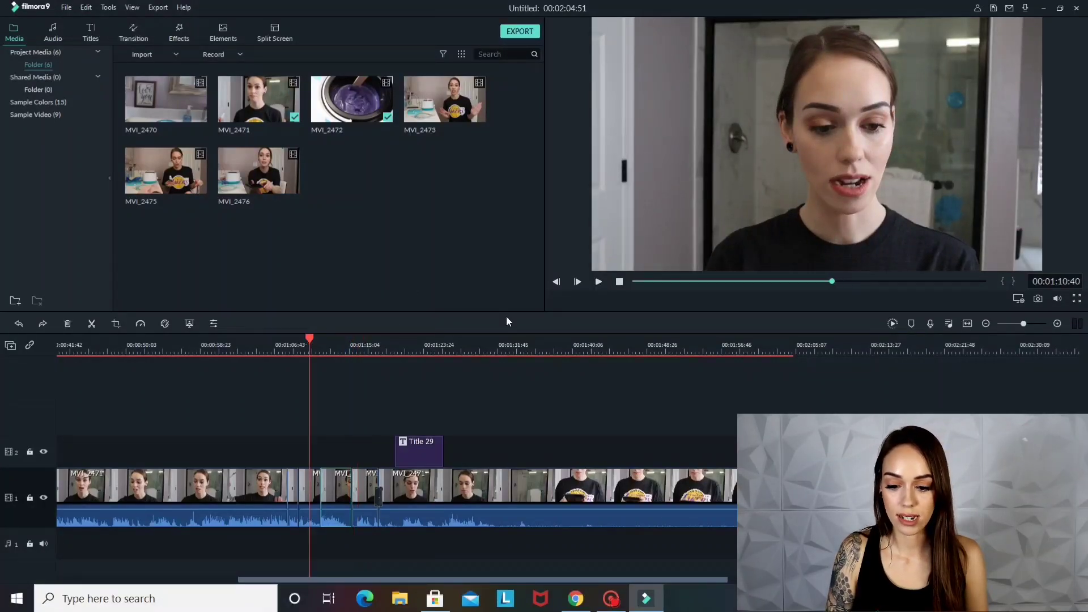
pyautogui.click(599, 282)
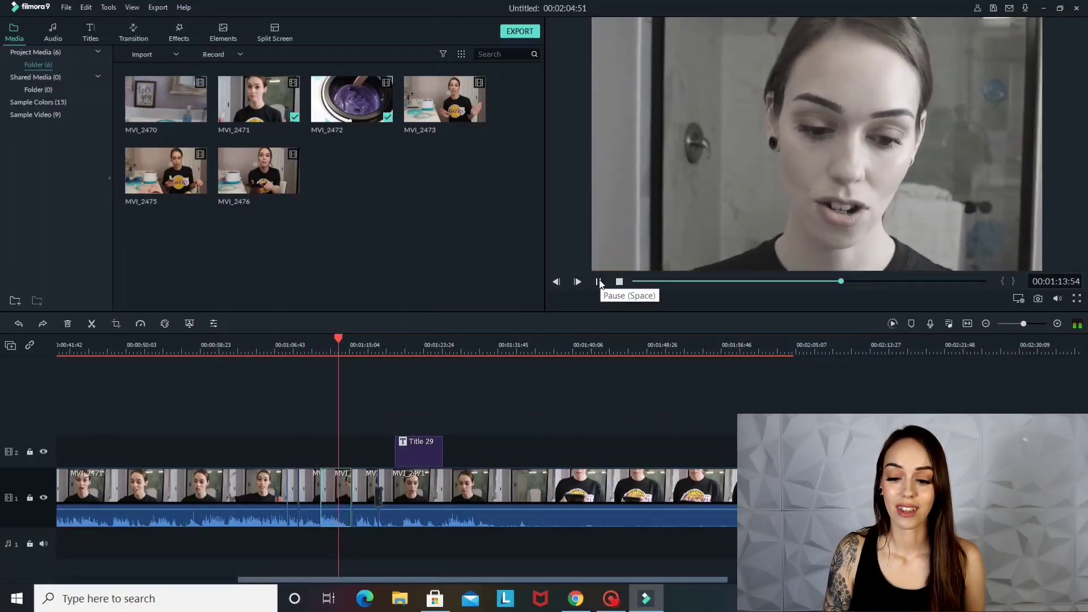
# Pause the playback and import the music file Triumph from the Downloads folder into the project media
pyautogui.click(600, 282)
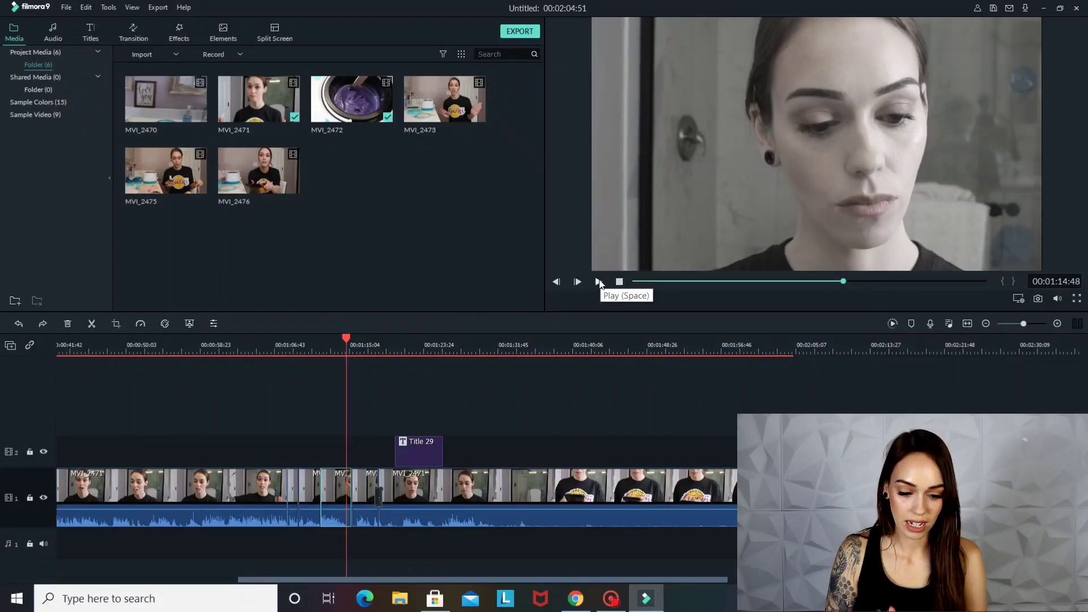
pyautogui.doubleClick(413, 236)
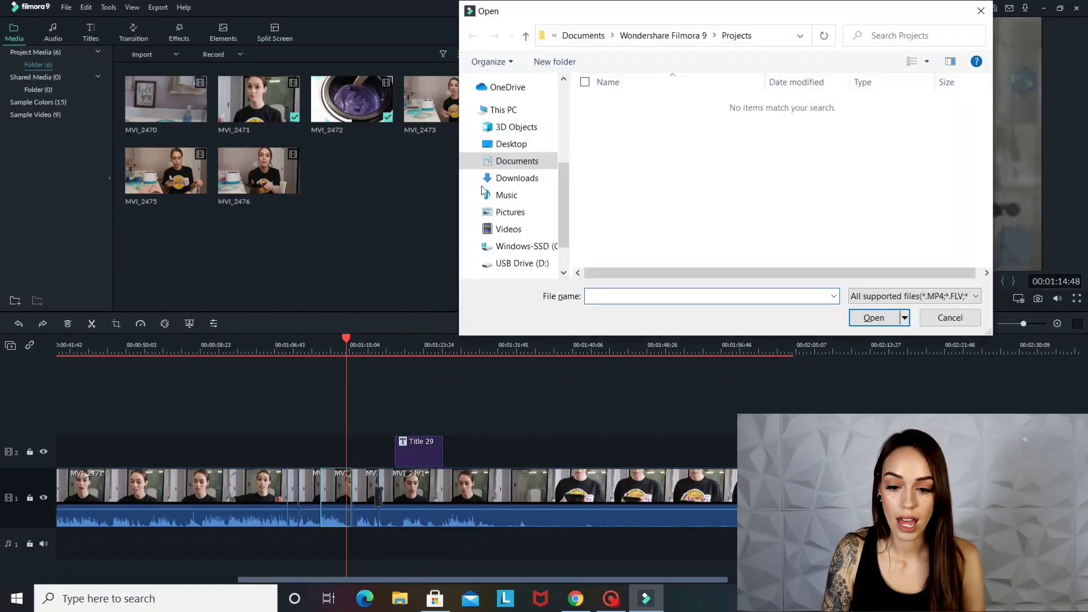
pyautogui.click(521, 178)
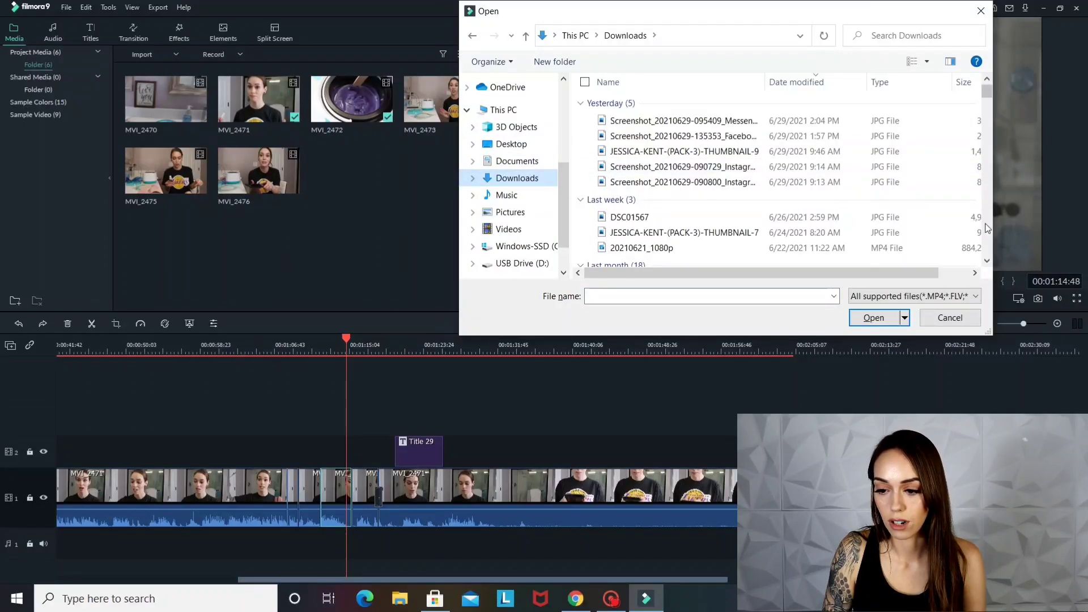
pyautogui.moveTo(991, 95); pyautogui.dragTo(991, 249)
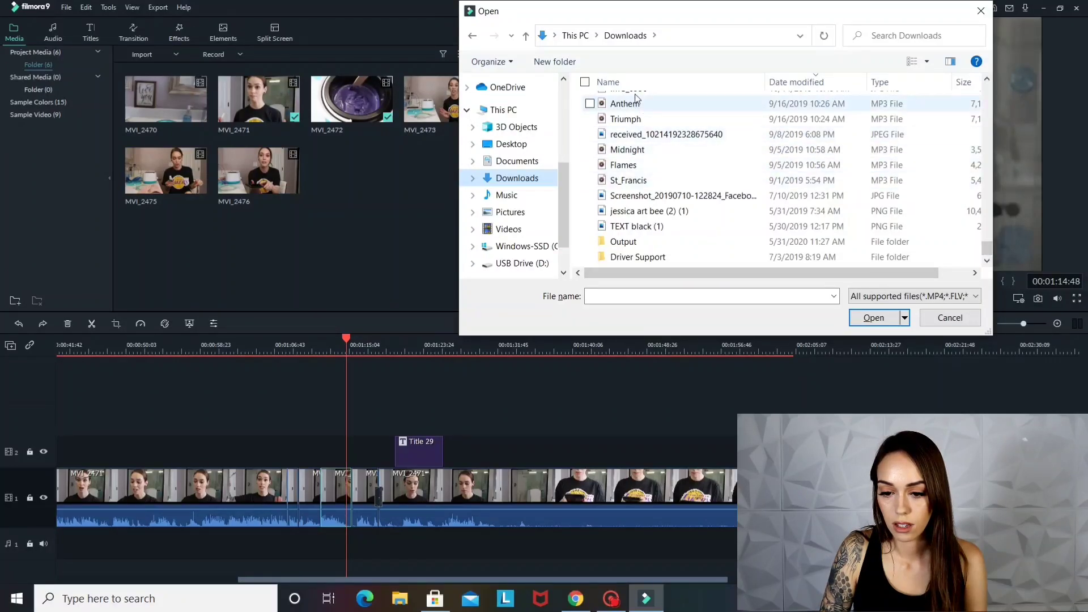
pyautogui.click(630, 117)
pyautogui.doubleClick(629, 118)
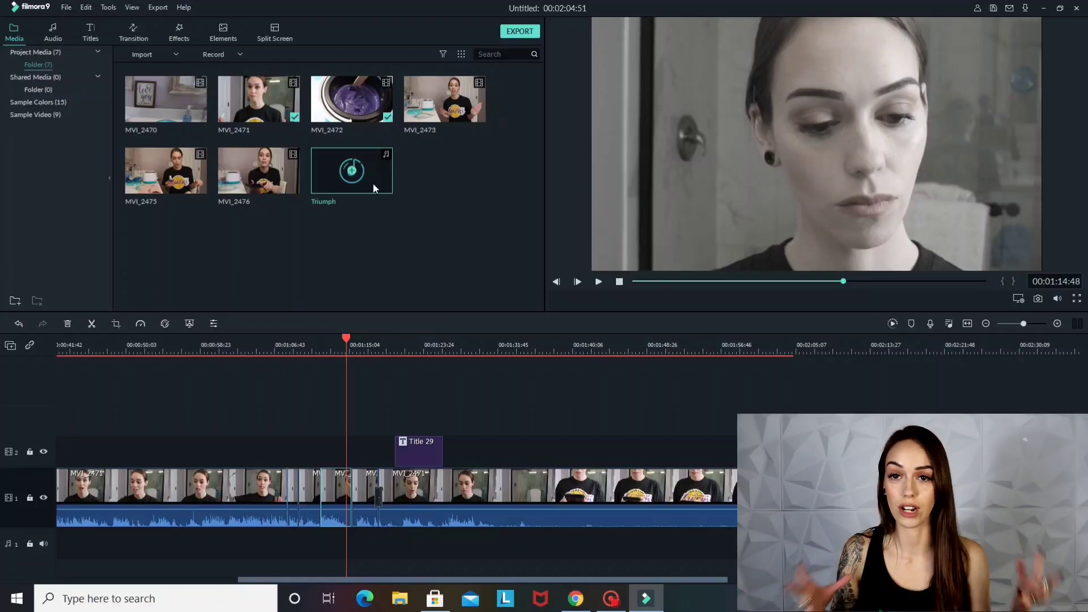
# Add Triumph to audio track 1 beneath the video and lower its volume to -16.62 dB
pyautogui.moveTo(373, 185); pyautogui.dragTo(117, 552)
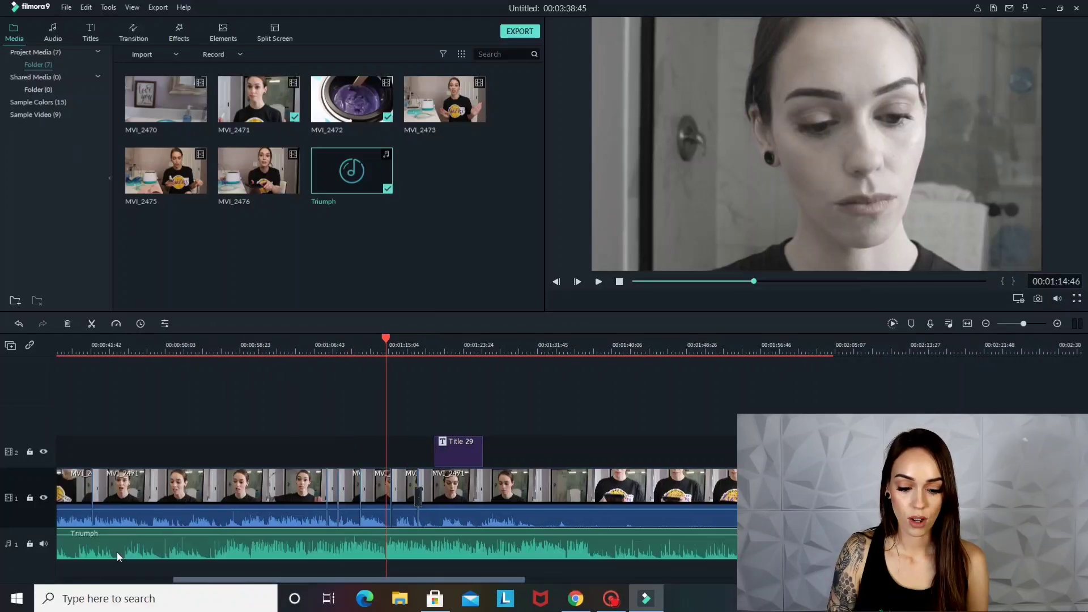
pyautogui.rightClick(165, 546)
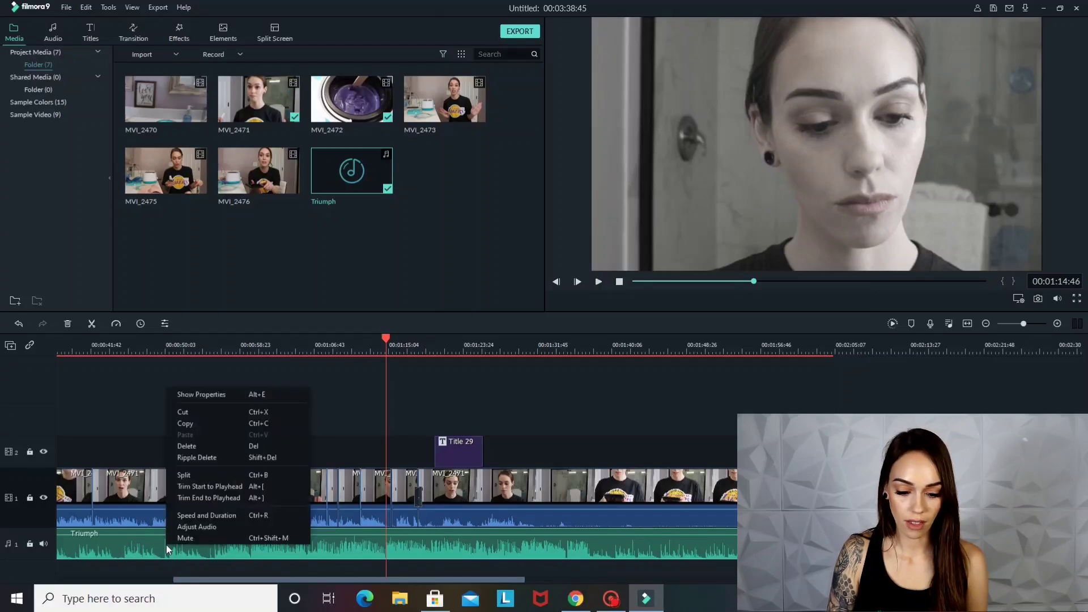
pyautogui.click(215, 525)
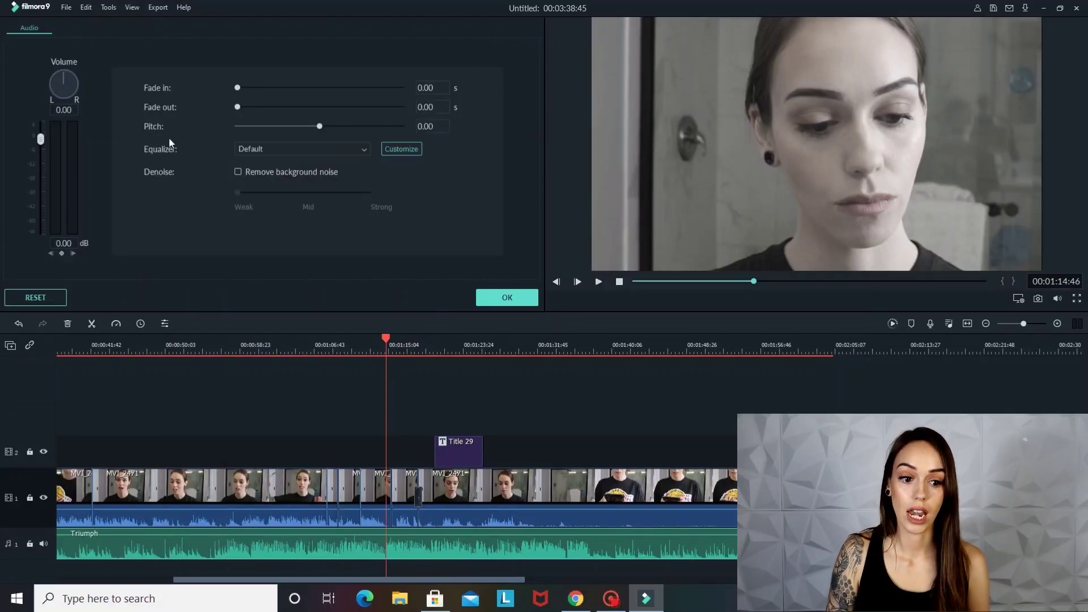
pyautogui.click(42, 179)
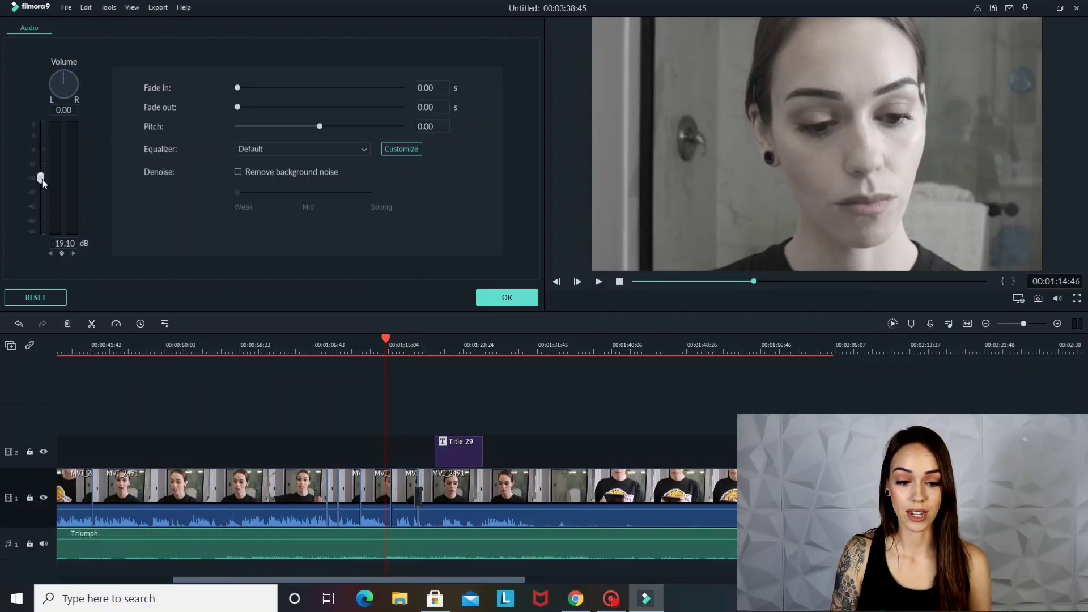
pyautogui.click(43, 130)
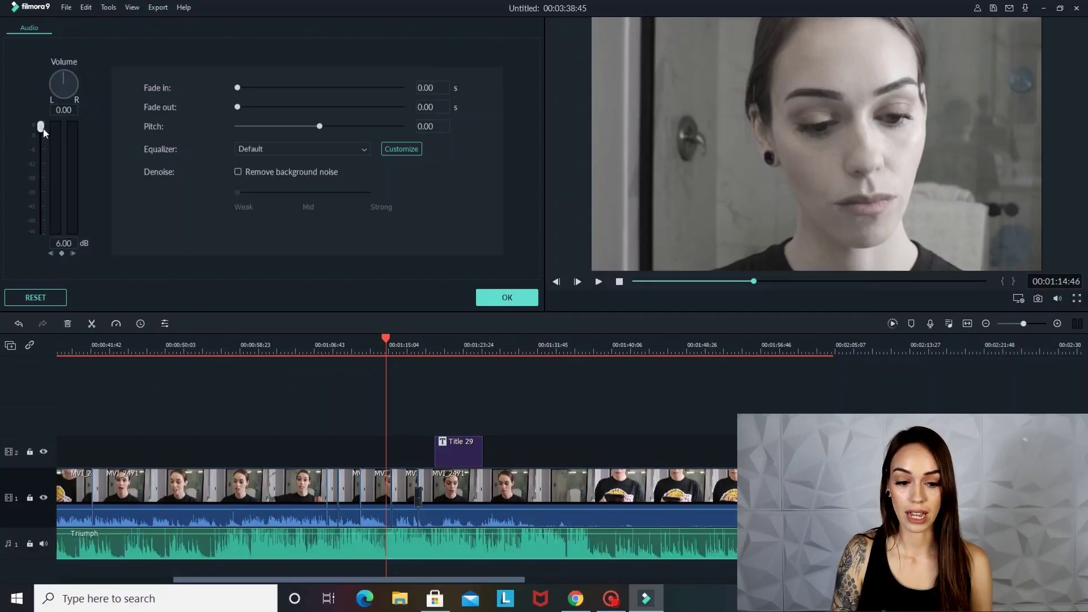
pyautogui.click(41, 193)
pyautogui.click(41, 175)
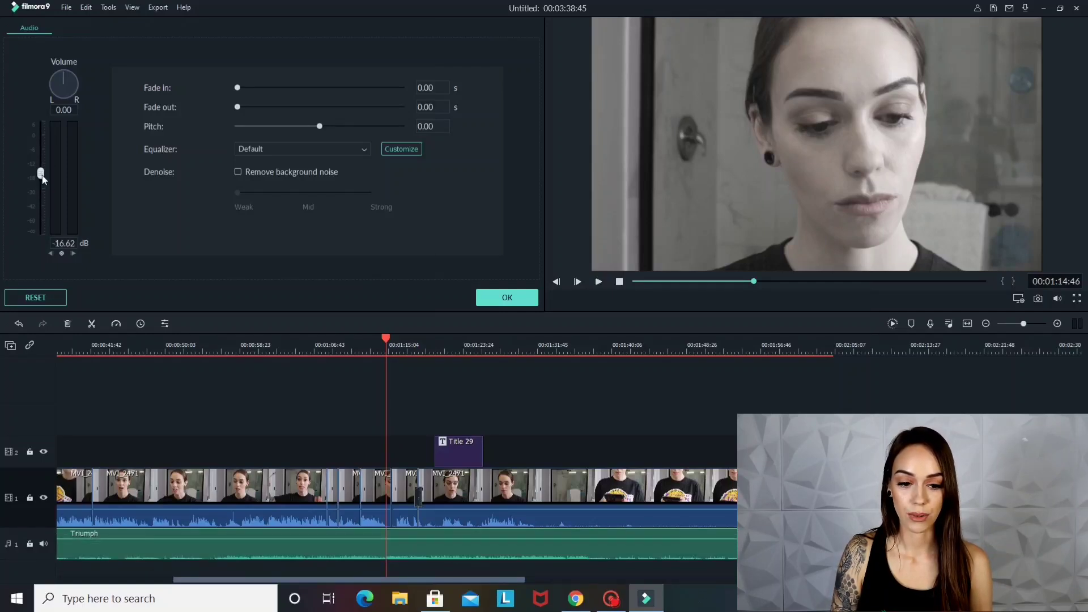
# Give the Triumph music a fade-in of 3.14 s and a fade-out of 8.14 s, and apply the audio settings
pyautogui.click(260, 89)
pyautogui.click(286, 107)
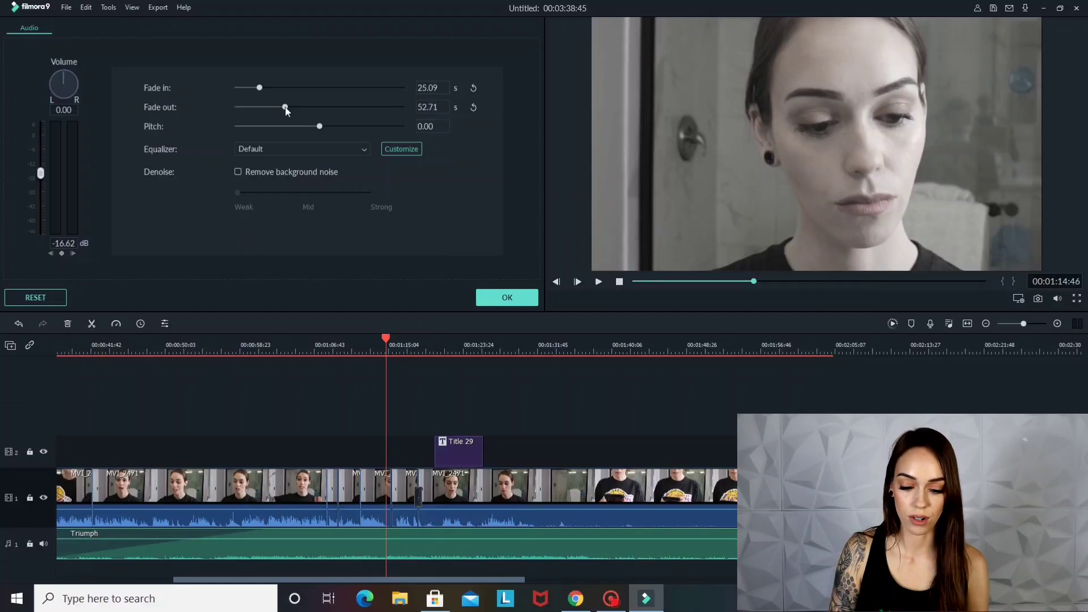
pyautogui.click(245, 107)
pyautogui.click(240, 88)
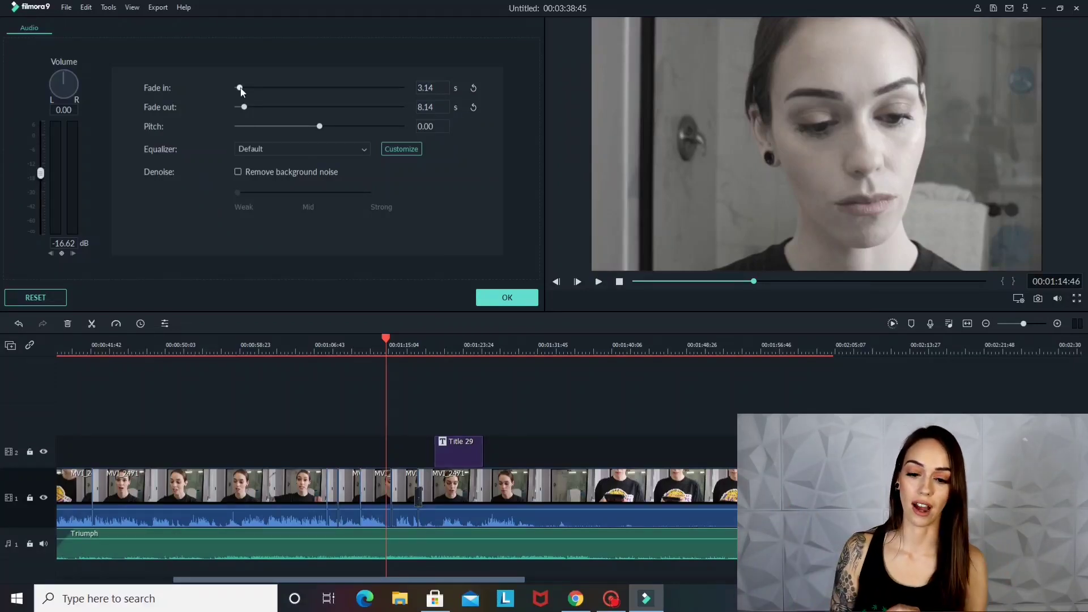
pyautogui.click(480, 293)
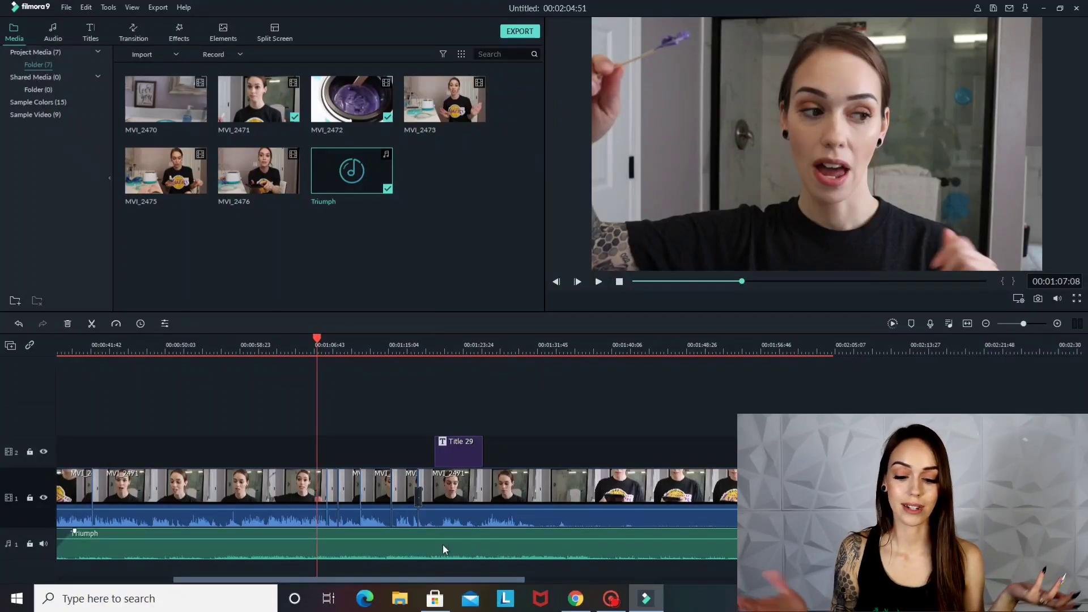
# Delete the Triumph music clip from audio track 1
pyautogui.press('Delete')
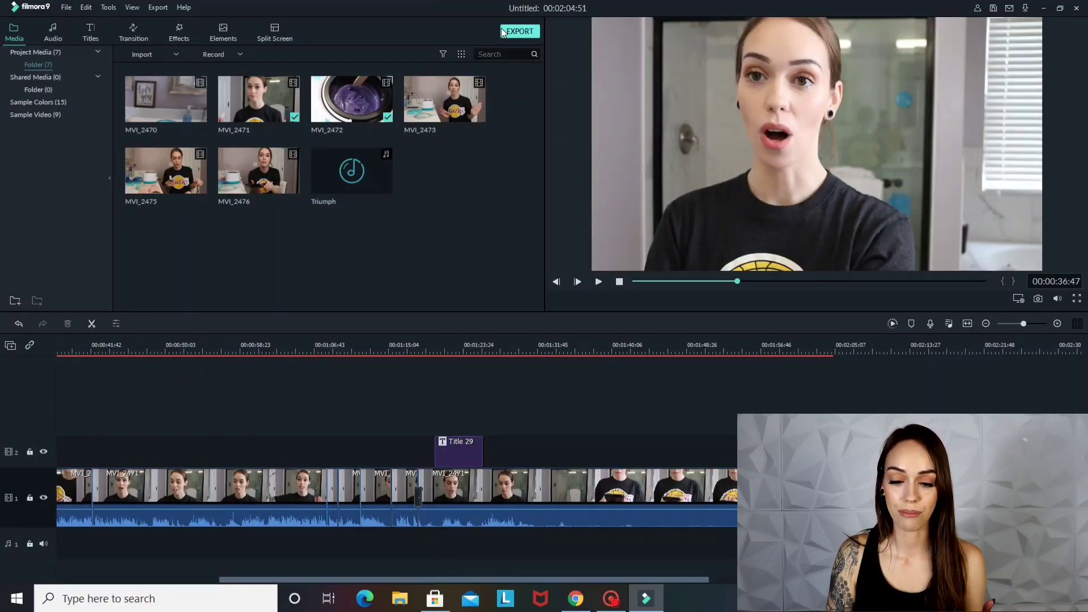
# Export the edited video to the computer as an MP4 file named "how to"
pyautogui.click(518, 31)
pyautogui.tripleClick(538, 206)
pyautogui.write('how to')
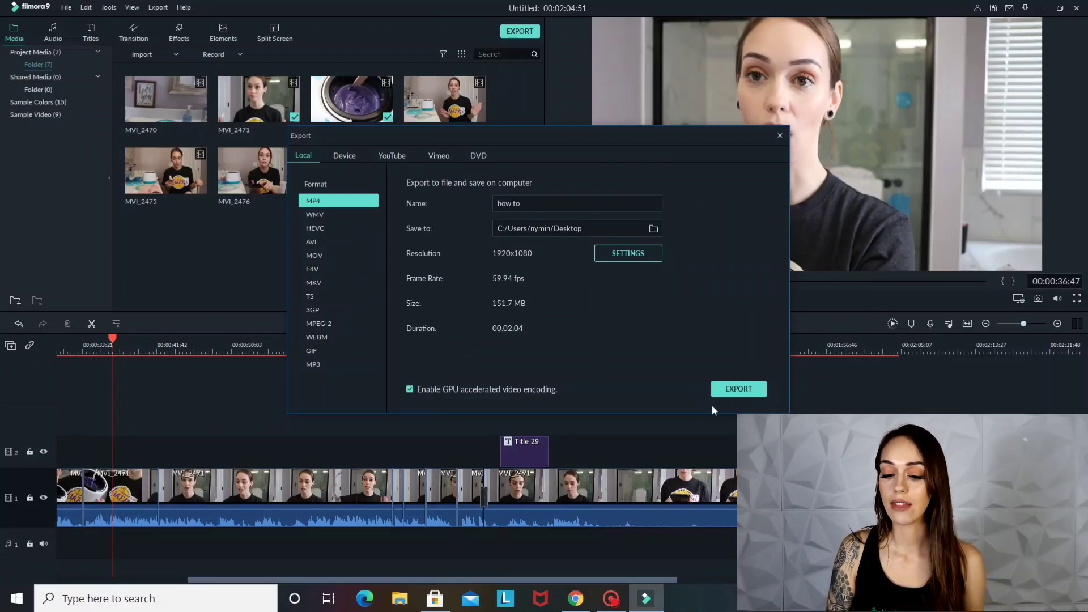
pyautogui.click(732, 389)
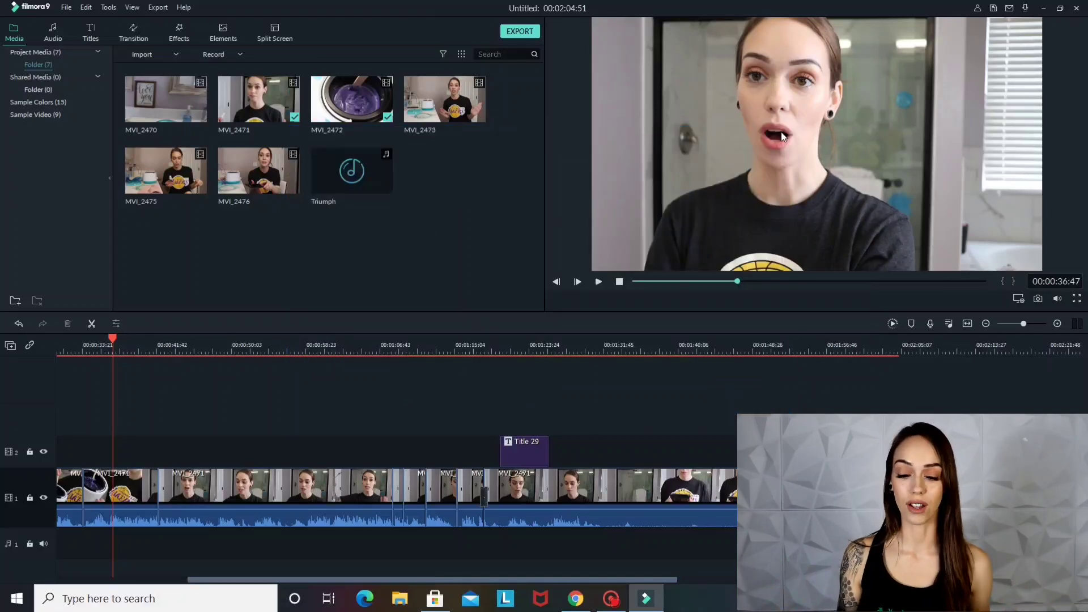